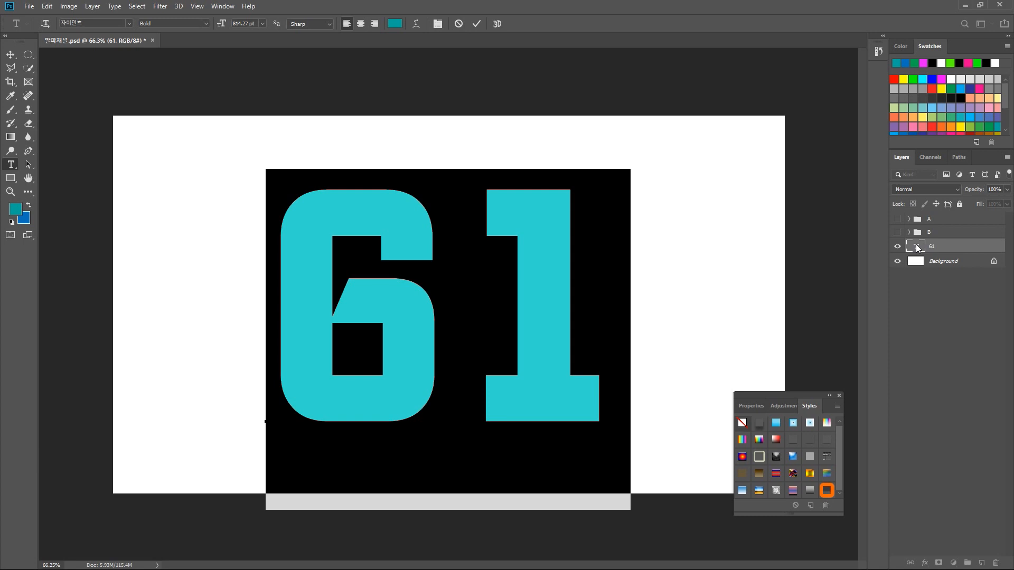
# Reposition the 61 text slightly across the middle of the canvas and select all its characters for editing
pyautogui.hotkey('ctrl', 'Return')
pyautogui.press('v')
pyautogui.moveTo(541, 247)
pyautogui.mouseDown()
pyautogui.moveTo(567, 293)
pyautogui.moveTo(553, 249)
pyautogui.mouseUp()
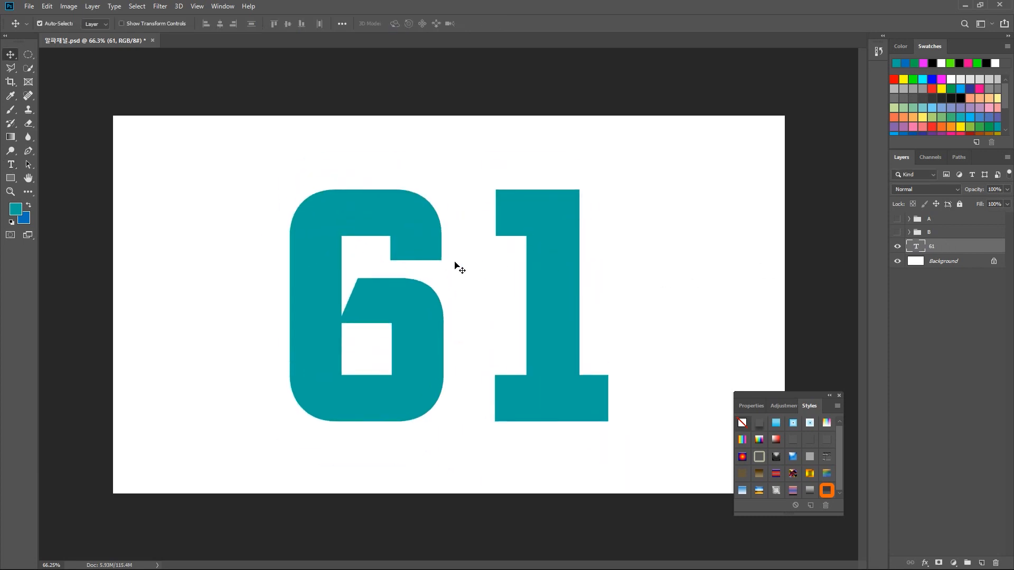
pyautogui.moveTo(401, 303); pyautogui.dragTo(391, 304)
pyautogui.doubleClick(391, 304)
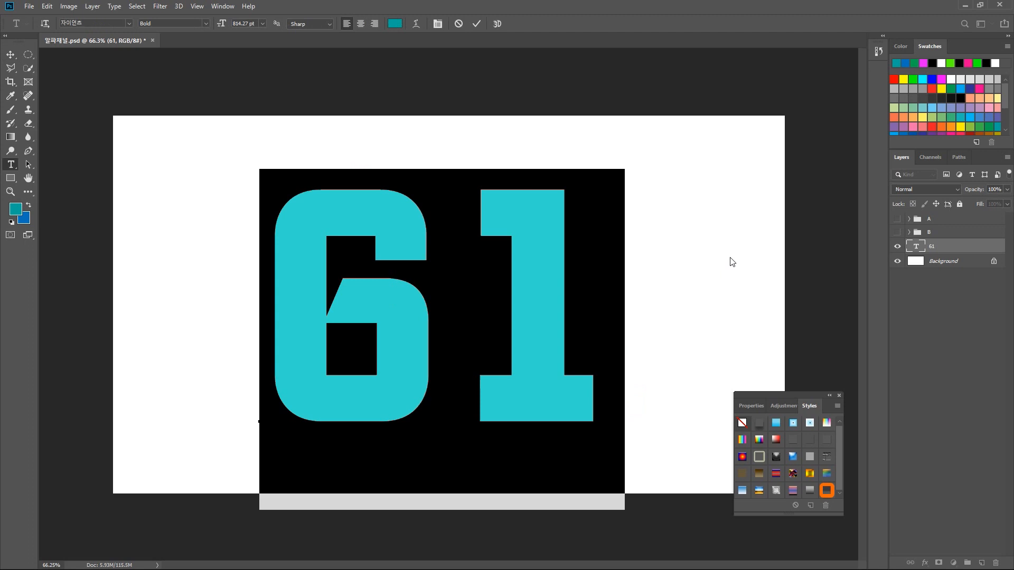
pyautogui.click(916, 248)
pyautogui.moveTo(546, 252)
pyautogui.mouseDown()
pyautogui.moveTo(527, 259)
pyautogui.moveTo(536, 254)
pyautogui.mouseUp()
pyautogui.doubleClick(537, 255)
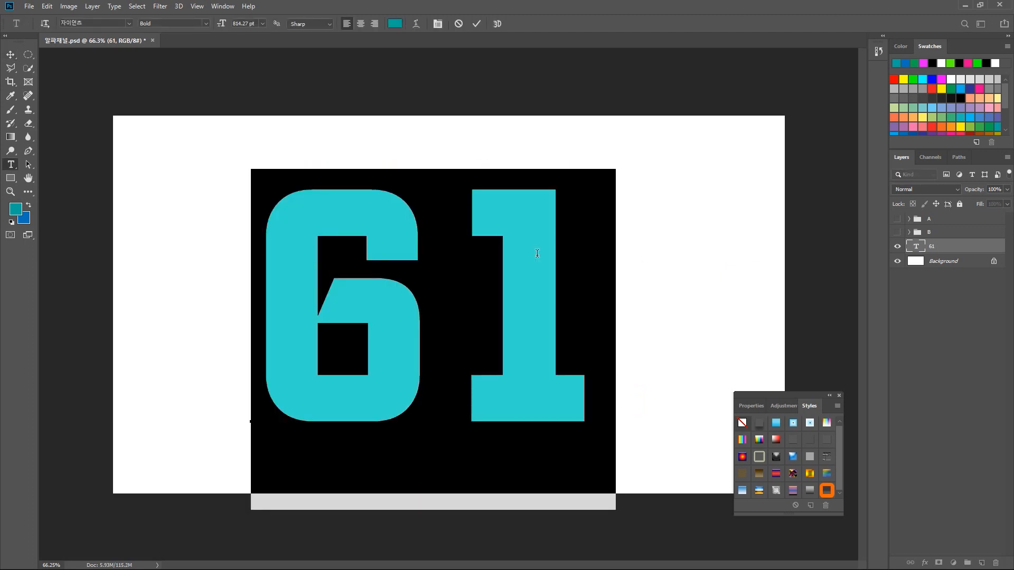
pyautogui.click(908, 247)
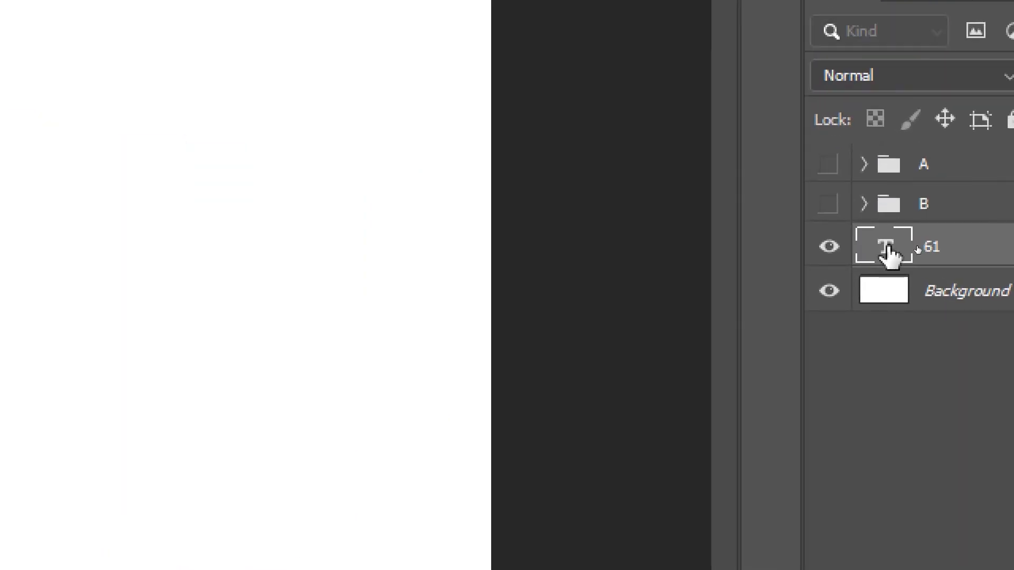
# Slightly enlarge and rotate the 61 text with Free Transform and commit the transformation
pyautogui.doubleClick(890, 253)
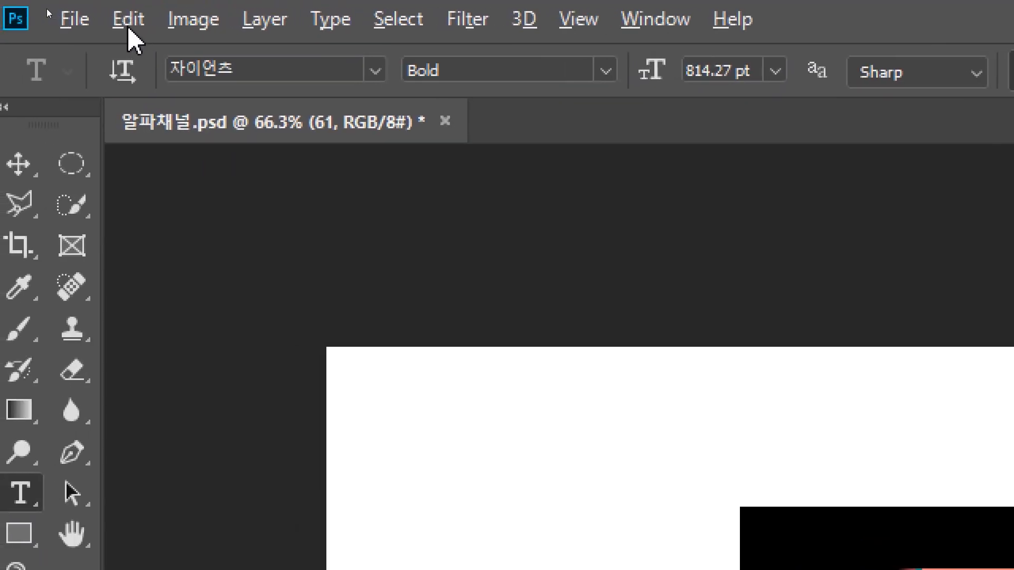
pyautogui.click(47, 9)
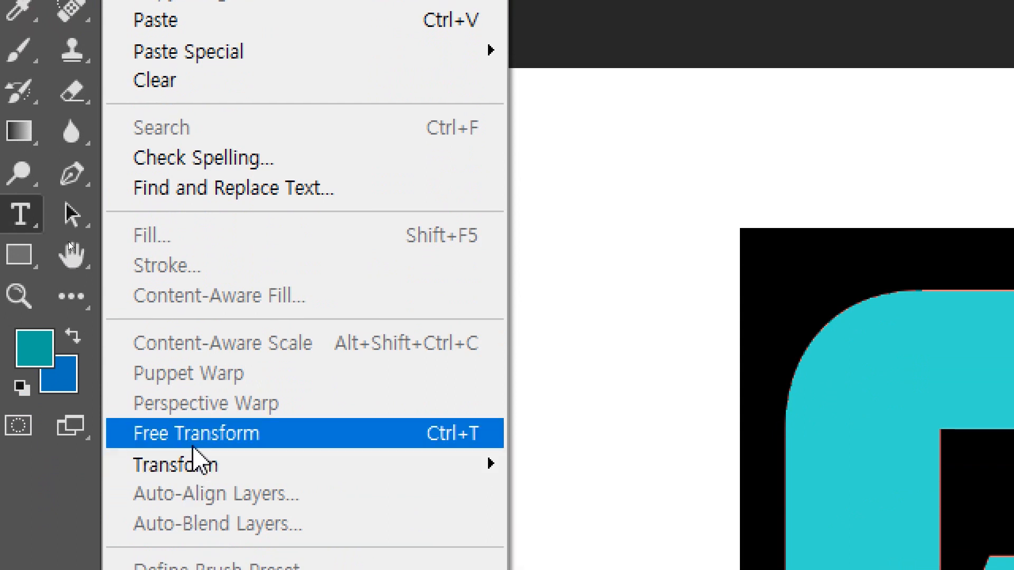
pyautogui.click(194, 447)
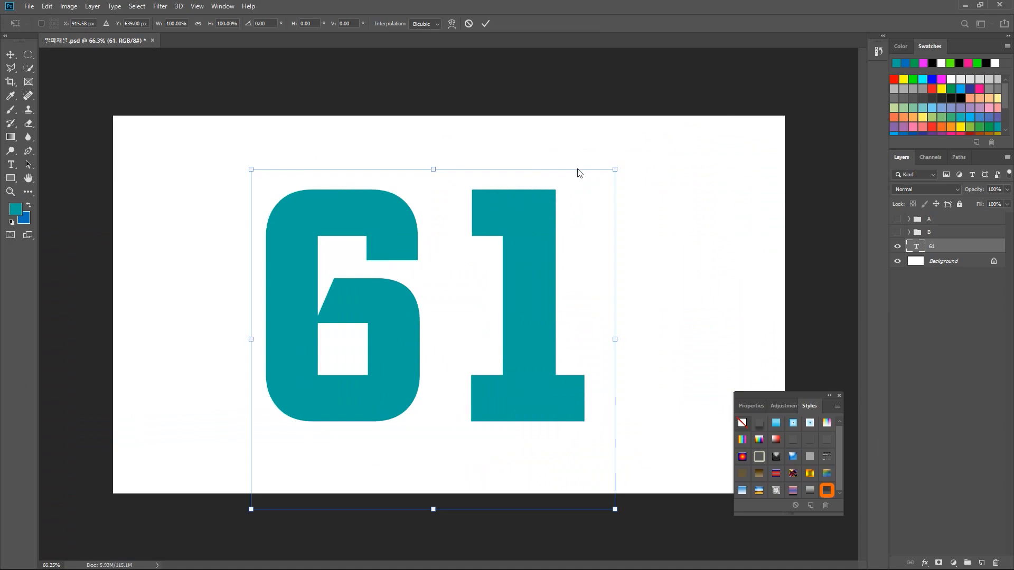
pyautogui.moveTo(614, 169); pyautogui.dragTo(564, 224)
pyautogui.press('Return')
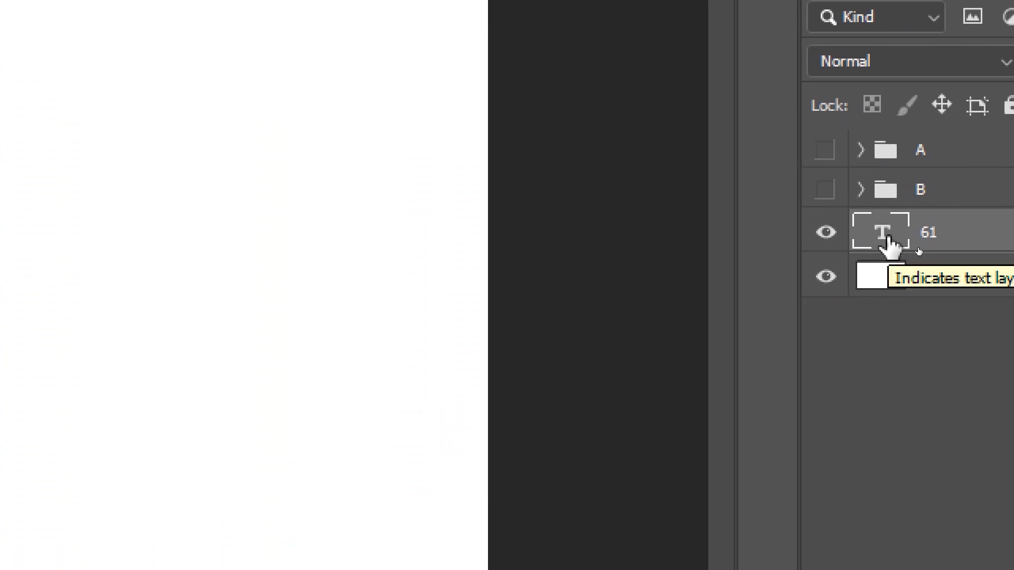
# Select the characters of the 61 text and display the character formatting settings beside them
pyautogui.doubleClick(888, 244)
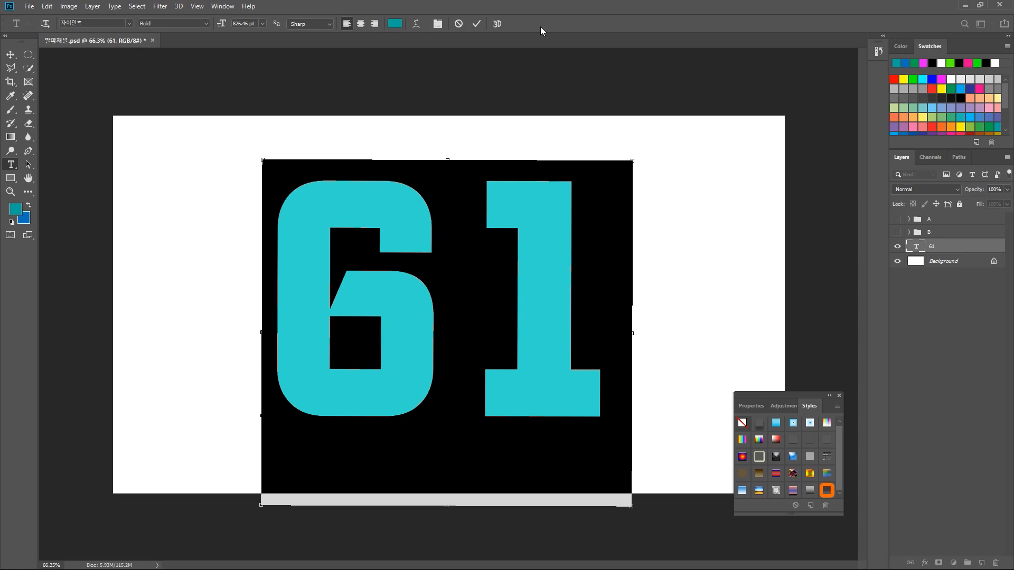
pyautogui.hotkey('ctrl', 't')
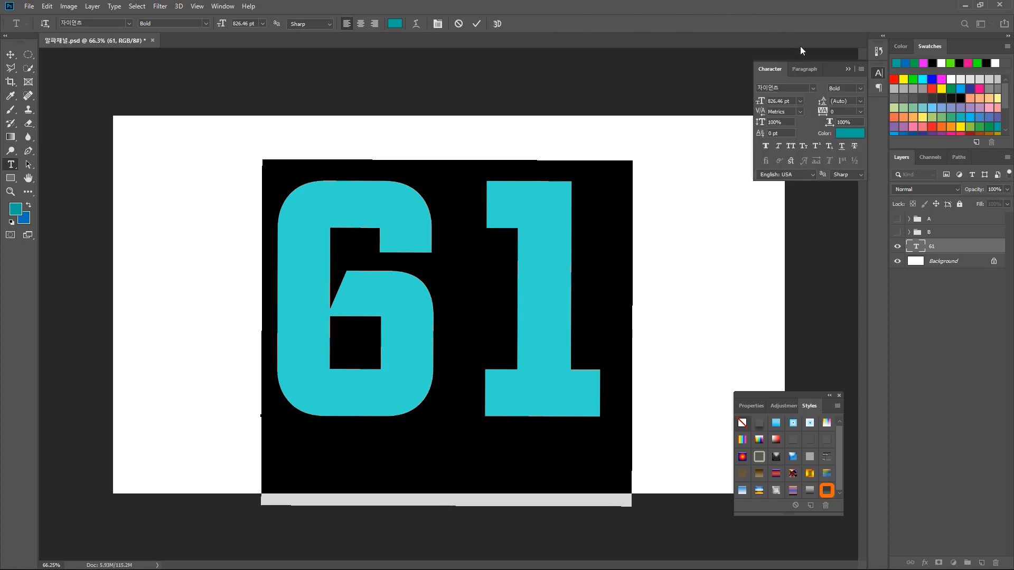
pyautogui.moveTo(831, 64); pyautogui.dragTo(729, 230)
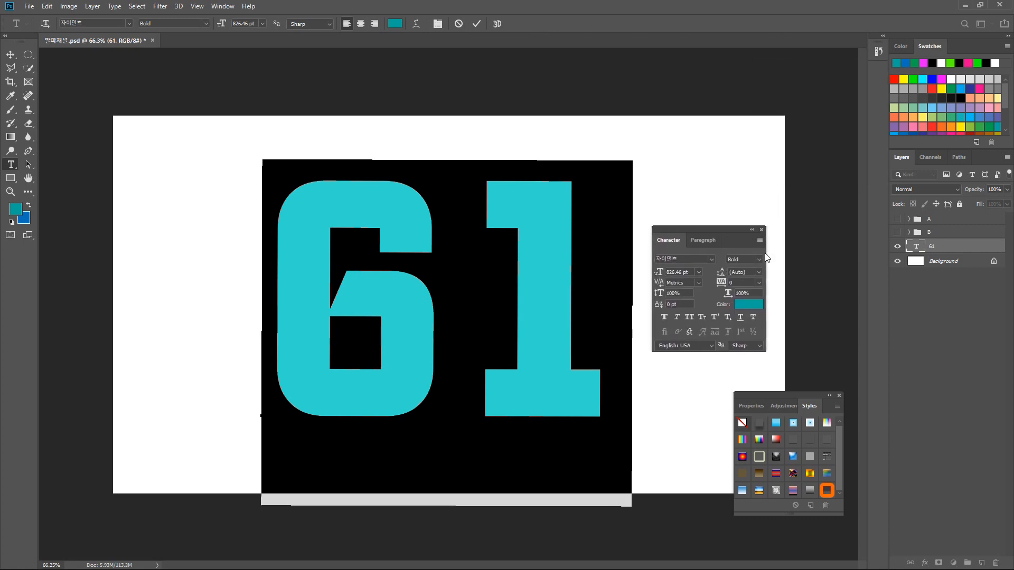
pyautogui.hotkey('ctrl', 't')
pyautogui.hotkey('ctrl', 't')
pyautogui.hotkey('ctrl', 't')
pyautogui.hotkey('ctrl', 't')
pyautogui.hotkey('ctrl', 't')
pyautogui.hotkey('ctrl', 't')
pyautogui.hotkey('ctrl', 't')
pyautogui.hotkey('ctrl', 't')
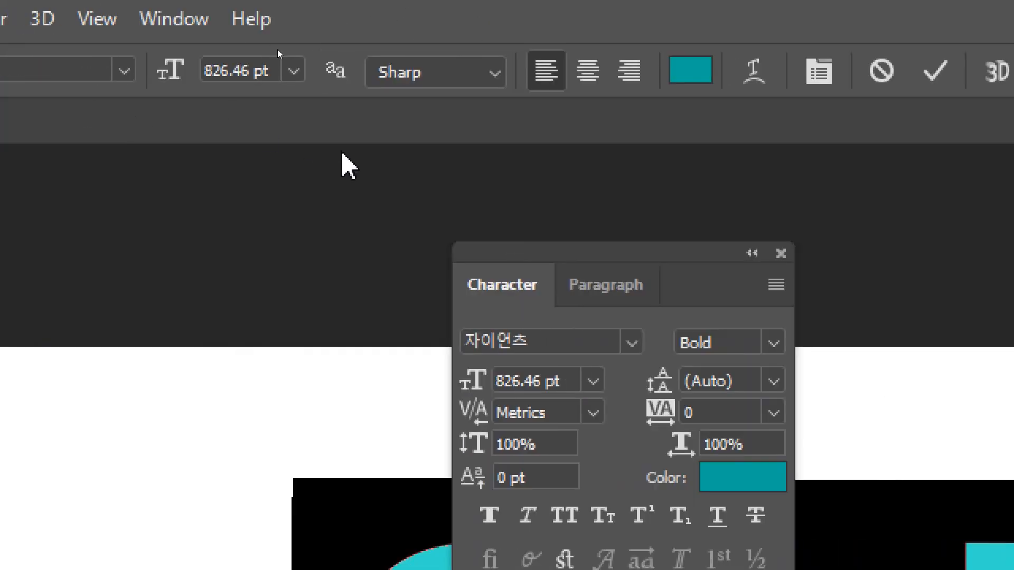
# Look over the paragraph formatting options for the 61 text and return to the character formatting
pyautogui.moveTo(534, 249); pyautogui.dragTo(299, 197)
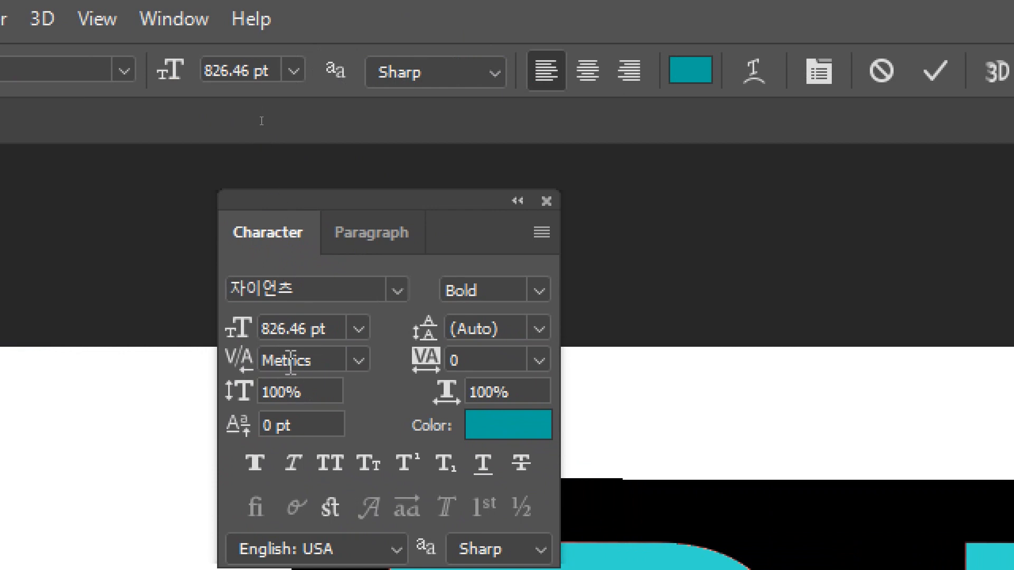
pyautogui.click(376, 235)
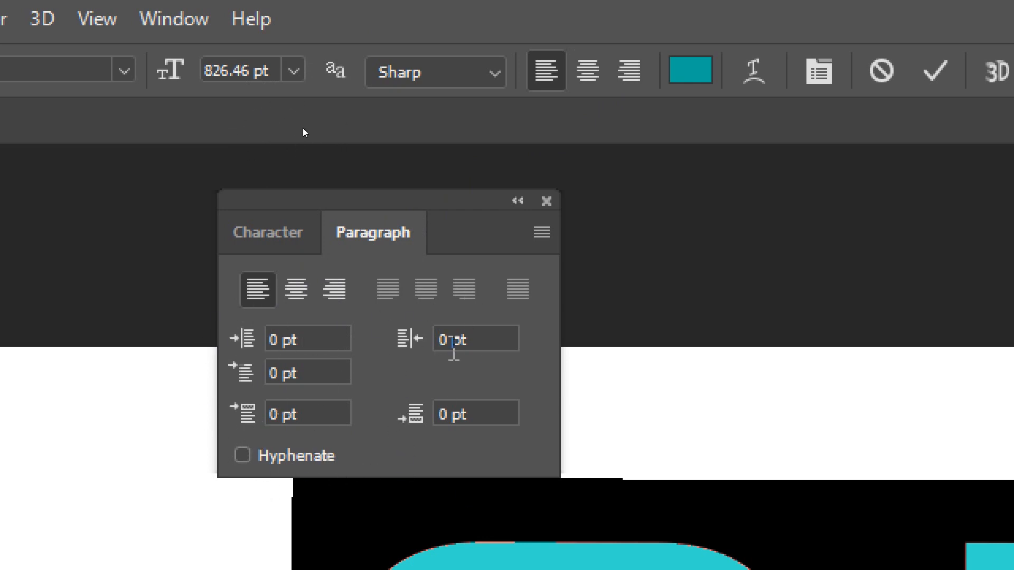
pyautogui.click(257, 232)
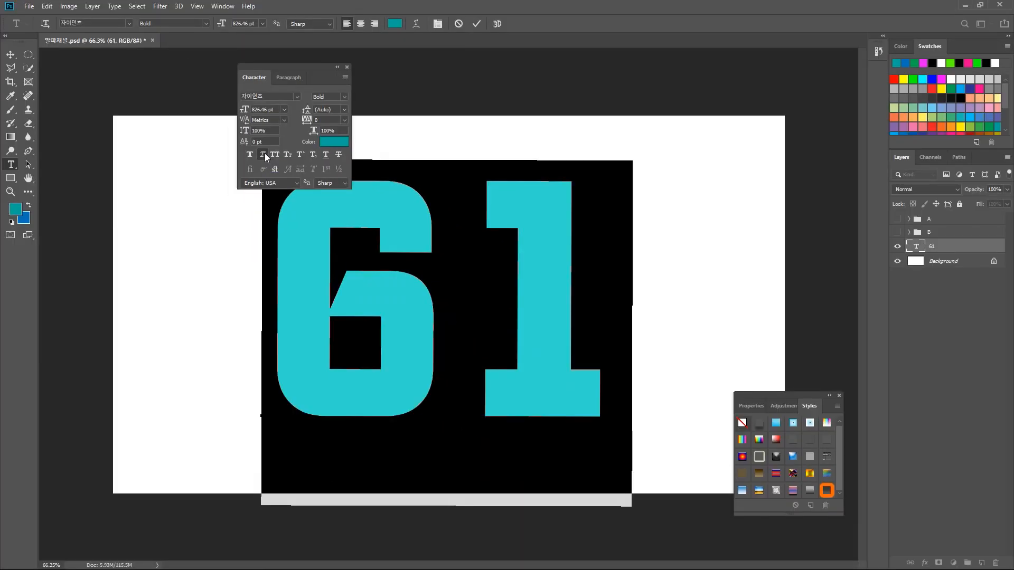
# Apply faux italic to the 61 text, uncover the digits and commit the text edit
pyautogui.click(350, 341)
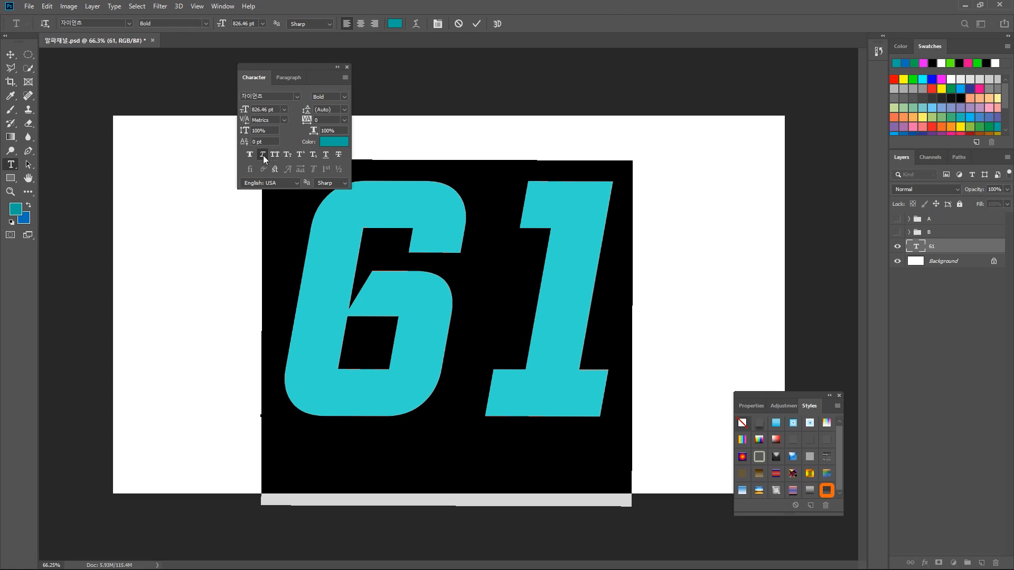
pyautogui.moveTo(287, 69); pyautogui.dragTo(735, 120)
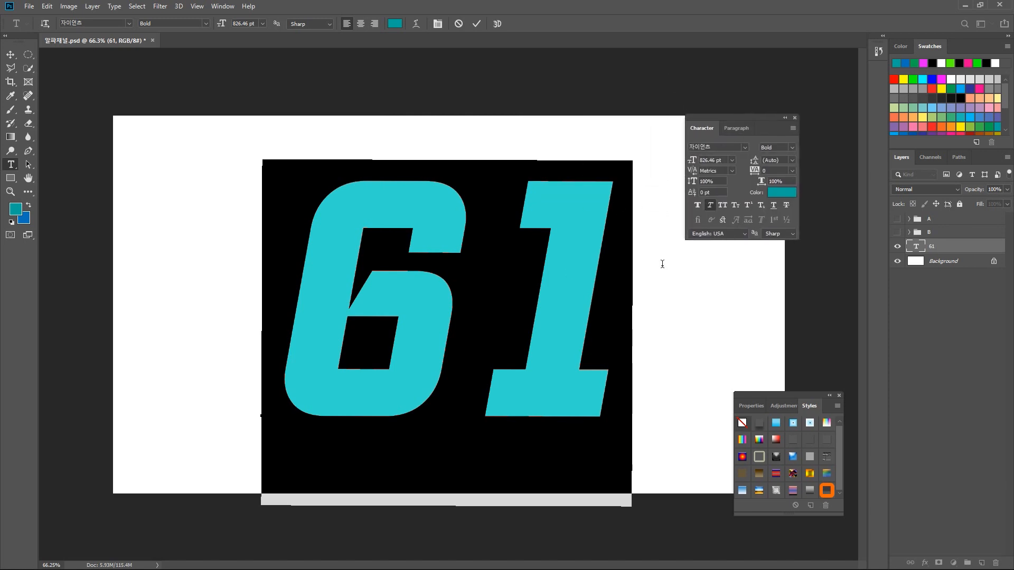
pyautogui.click(935, 251)
pyautogui.press('v')
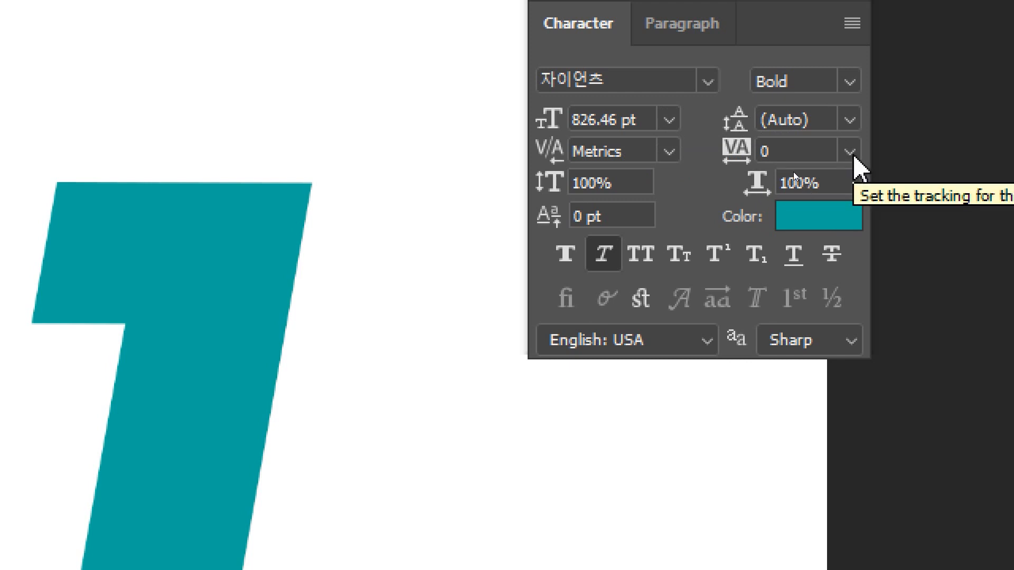
# Try tracking values of -75 and -100 on the 61 text and reset its tracking to 0
pyautogui.click(854, 155)
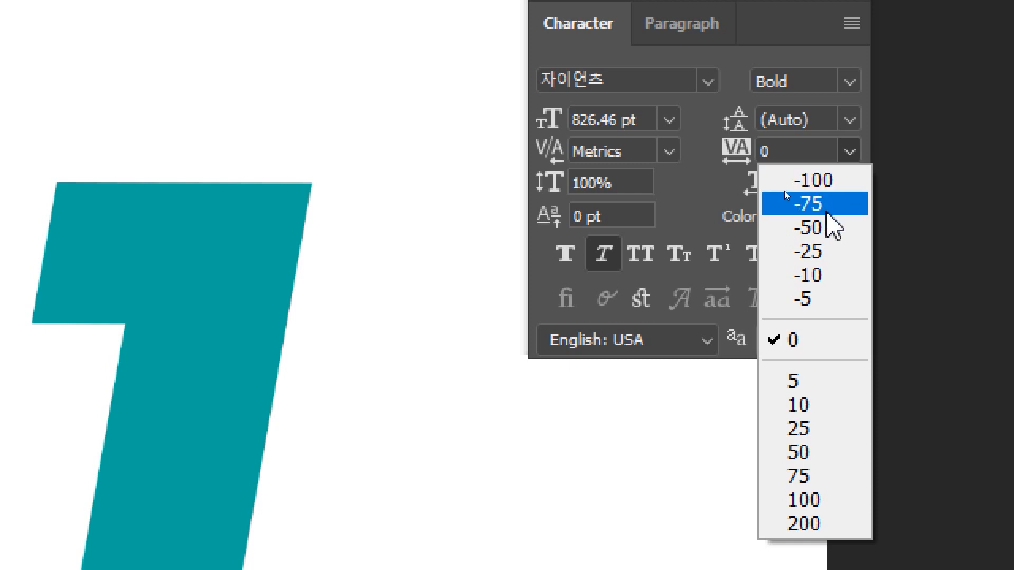
pyautogui.press('Escape')
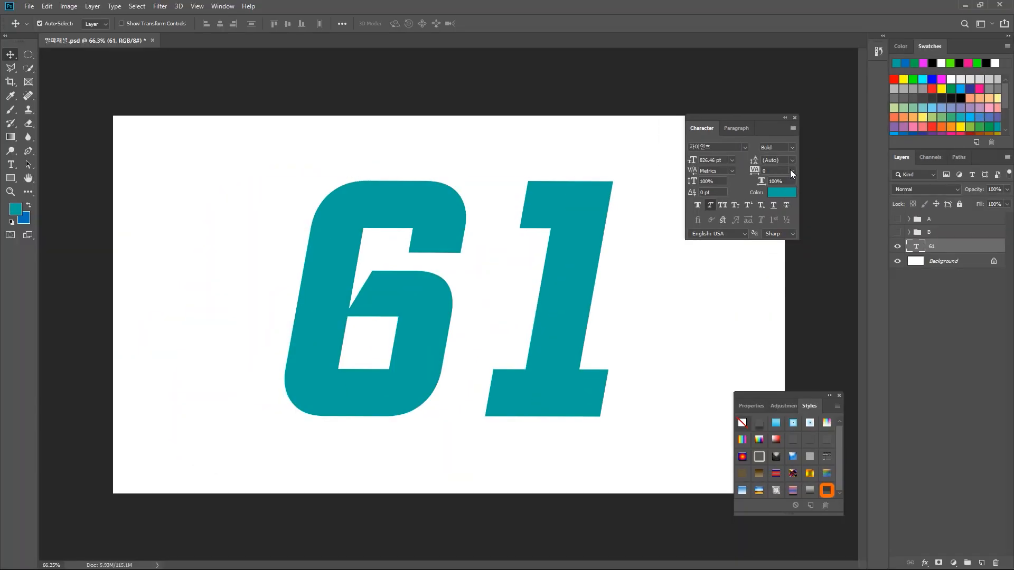
pyautogui.click(790, 170)
pyautogui.click(780, 182)
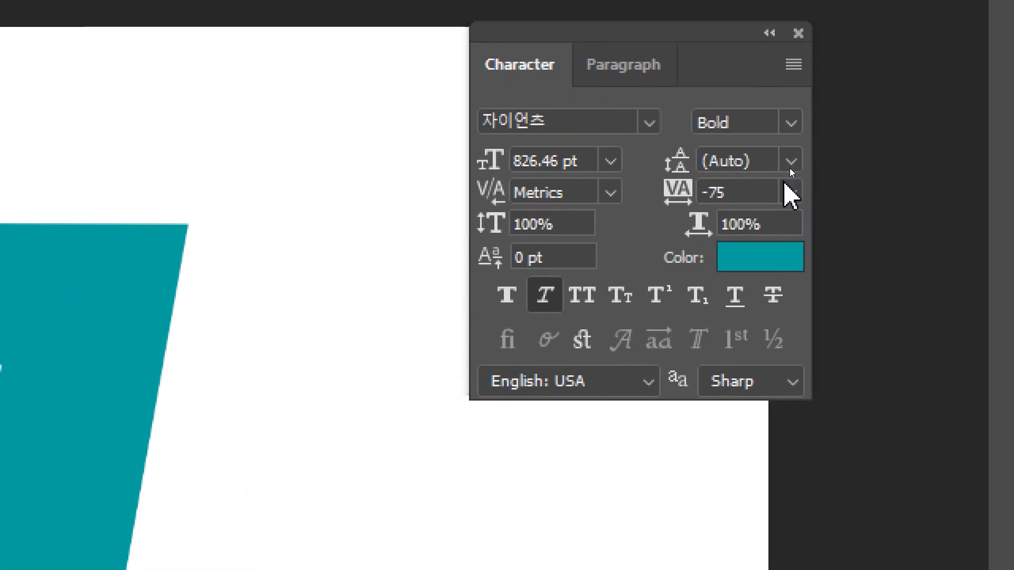
pyautogui.click(791, 171)
pyautogui.click(773, 224)
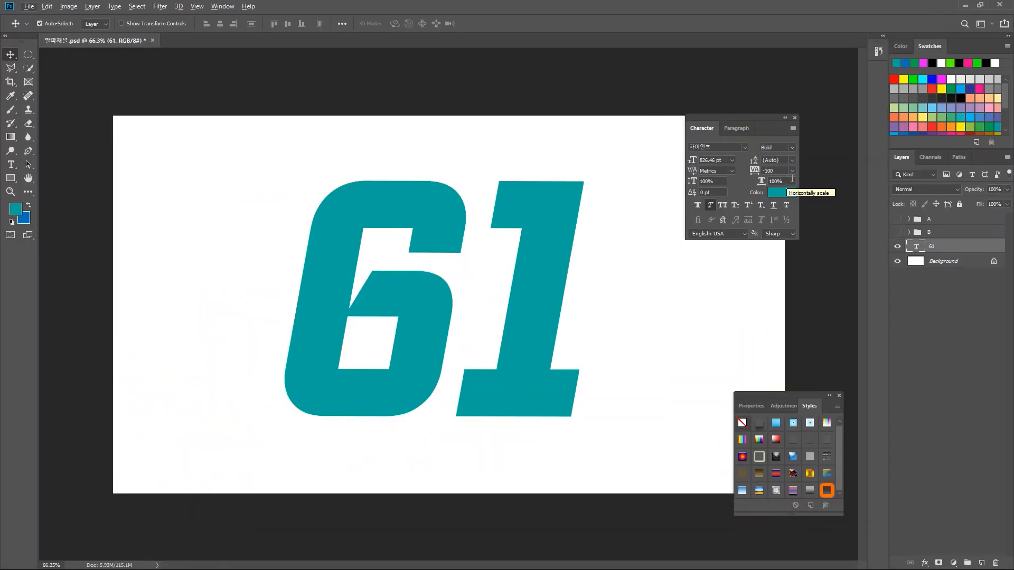
pyautogui.click(791, 171)
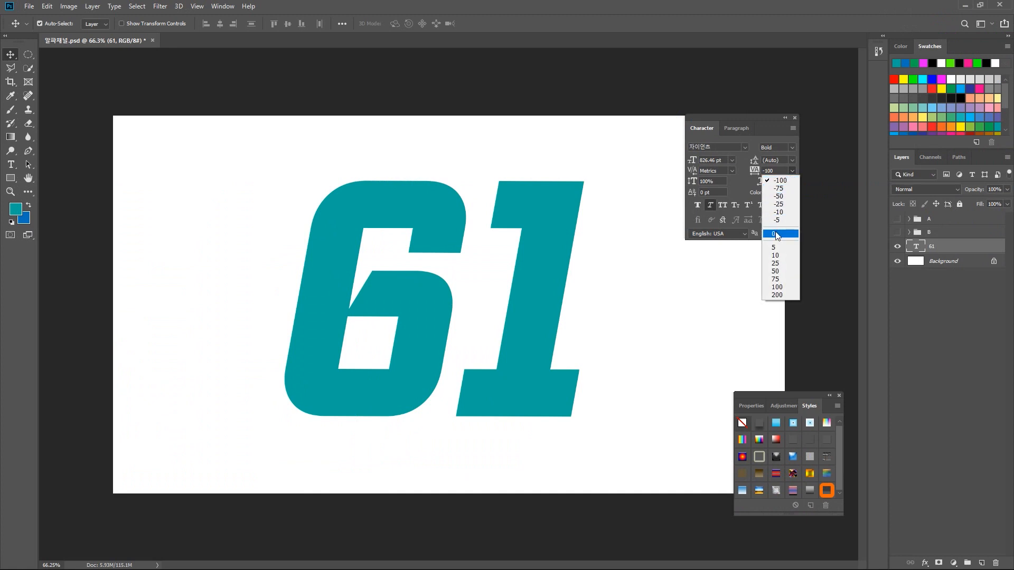
pyautogui.click(776, 234)
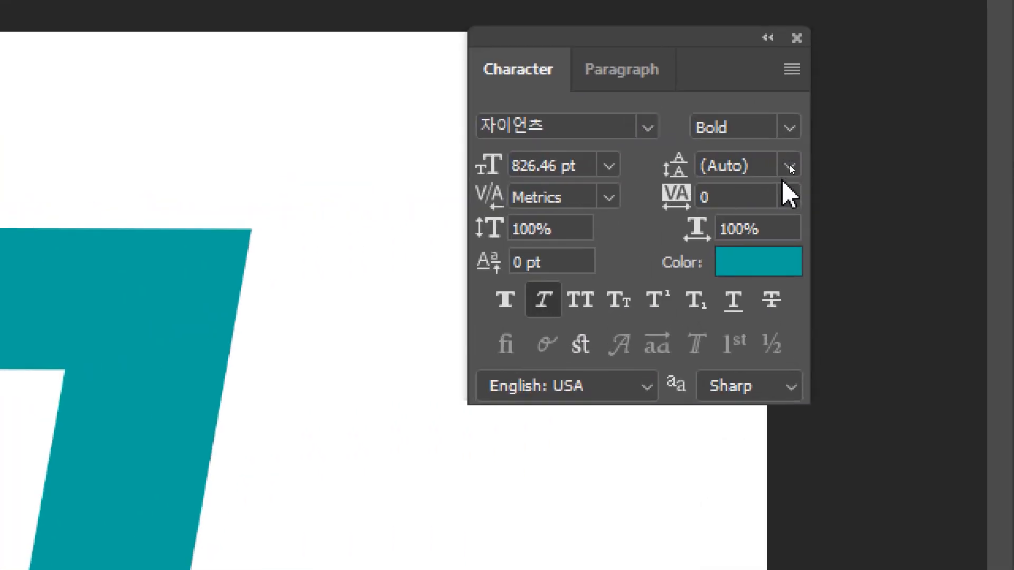
# Set the 61 text's tracking to -100 and replace its characters with AB
pyautogui.click(789, 198)
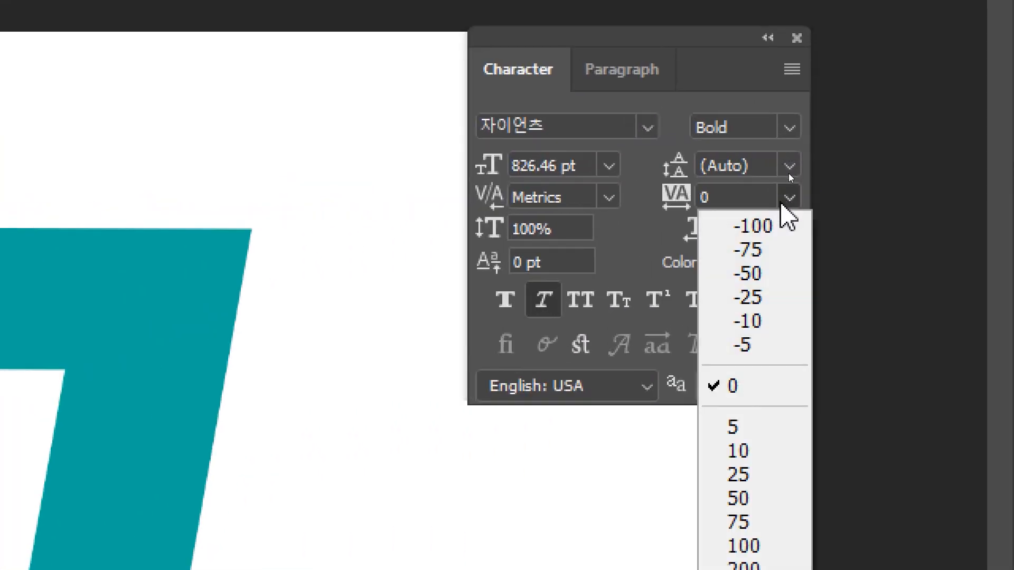
pyautogui.click(770, 232)
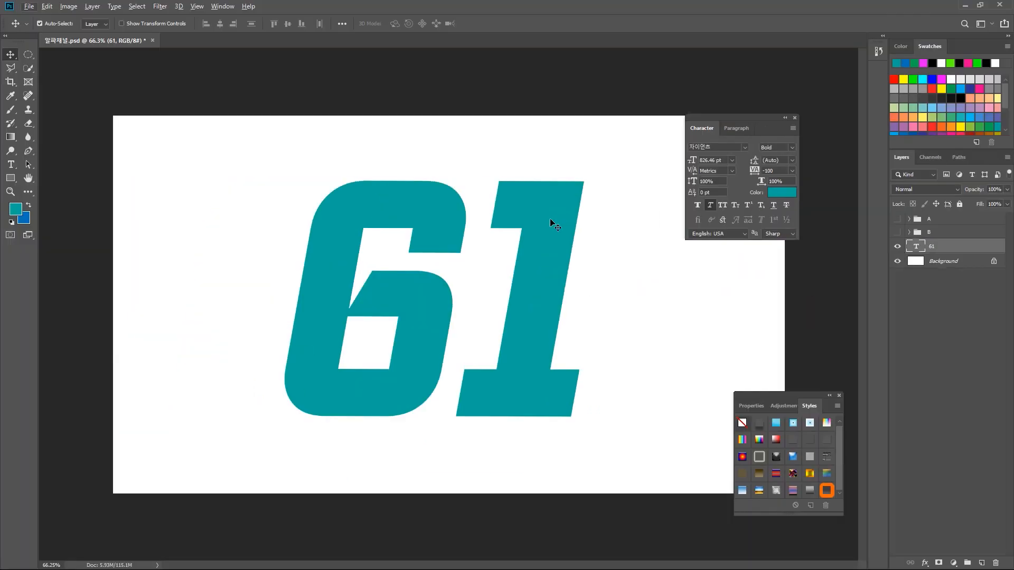
pyautogui.doubleClick(517, 257)
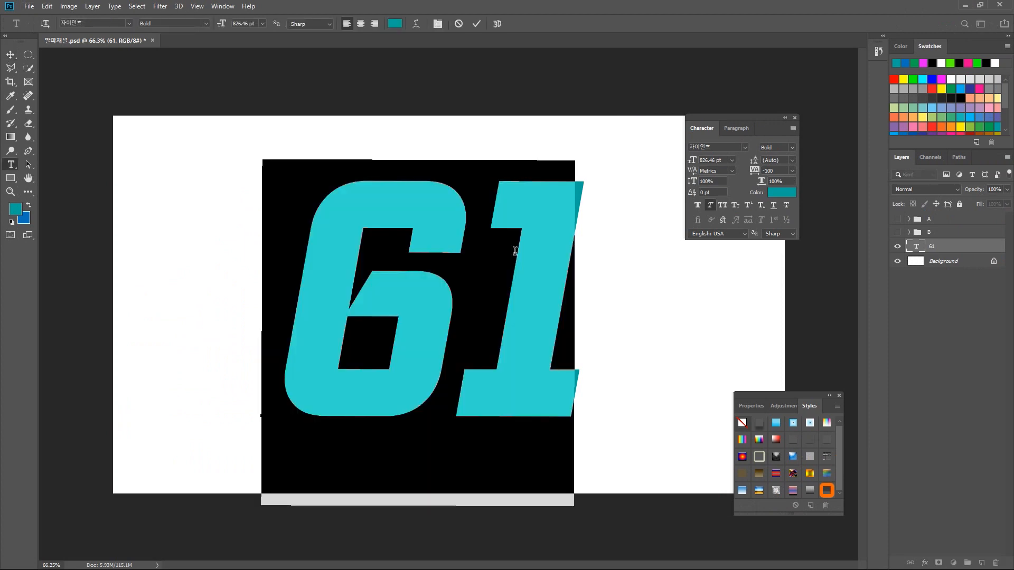
pyautogui.write('AB')
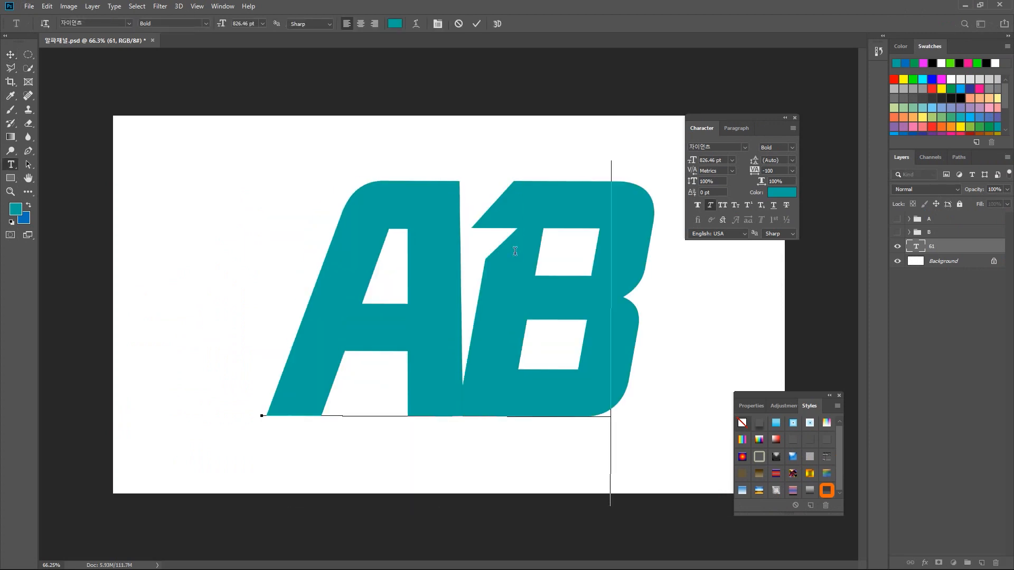
pyautogui.click(12, 56)
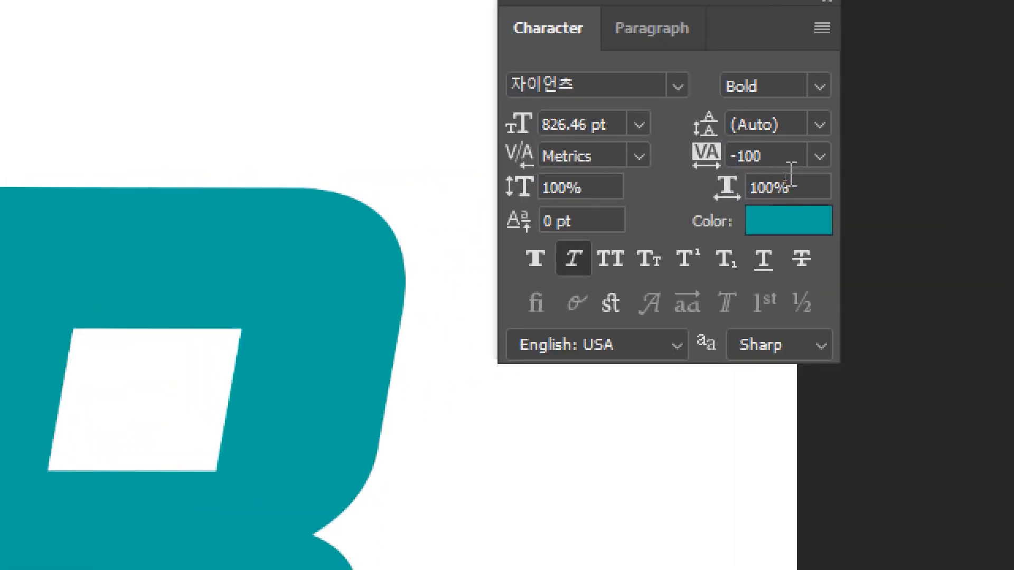
# Set the AB text's tracking to -75 and turn off its faux italic
pyautogui.click(819, 156)
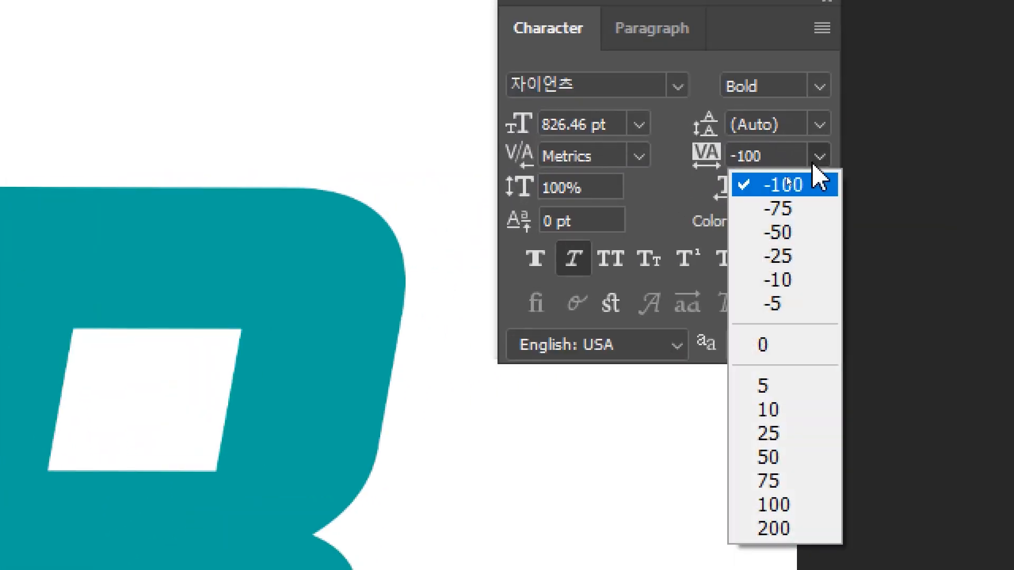
pyautogui.click(781, 211)
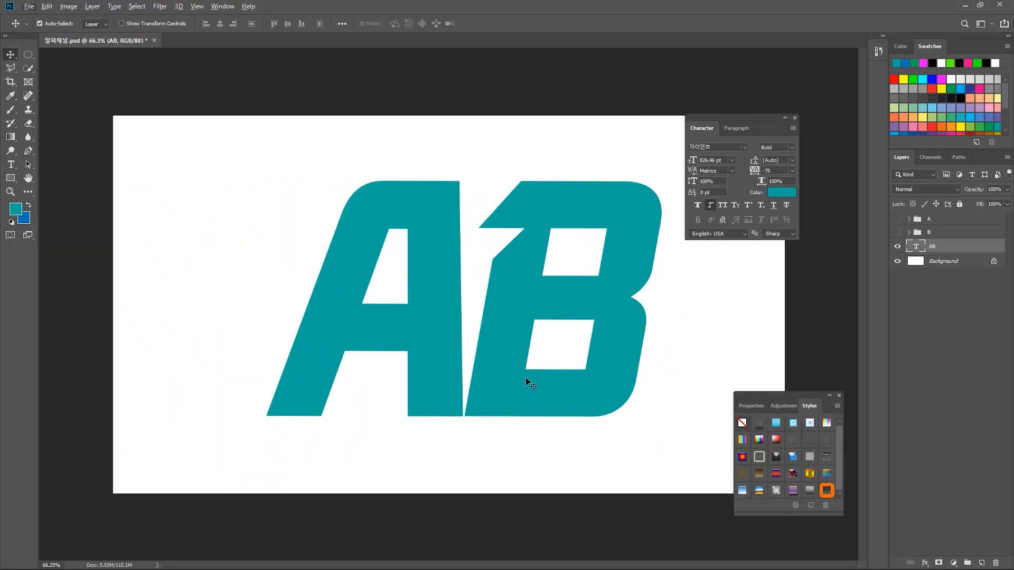
pyautogui.click(709, 207)
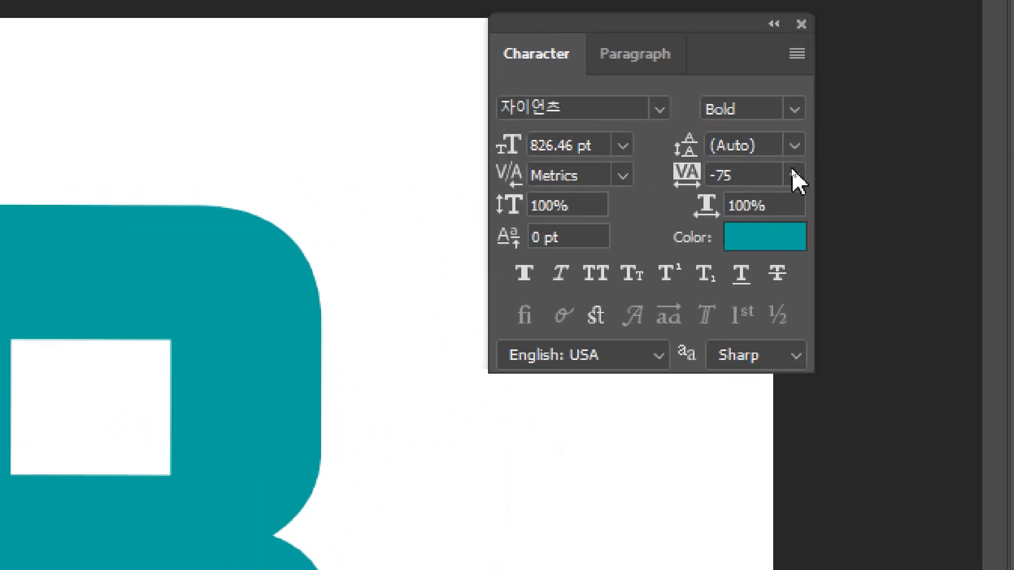
# Set the AB text's tracking to -50
pyautogui.click(793, 174)
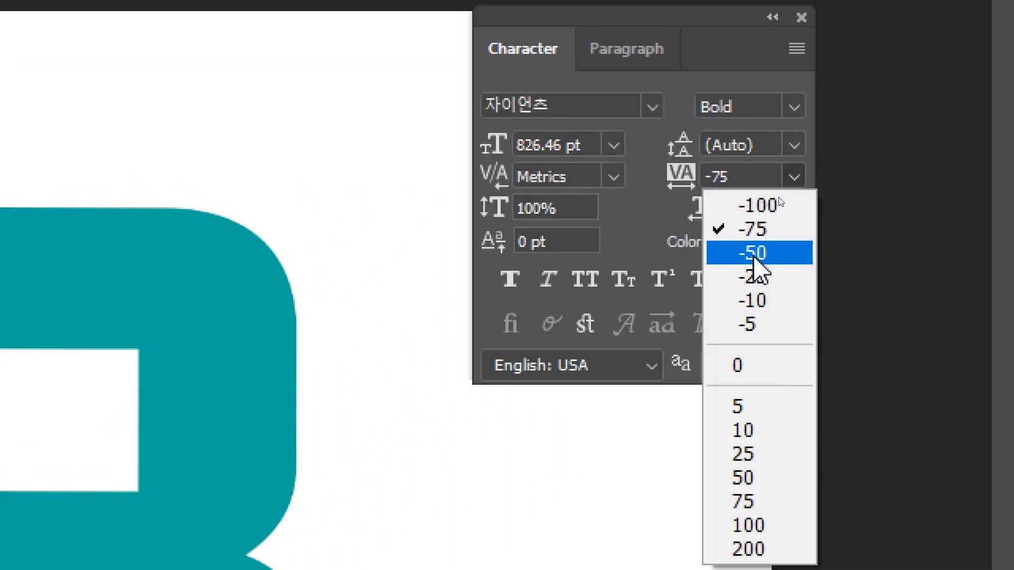
pyautogui.click(755, 257)
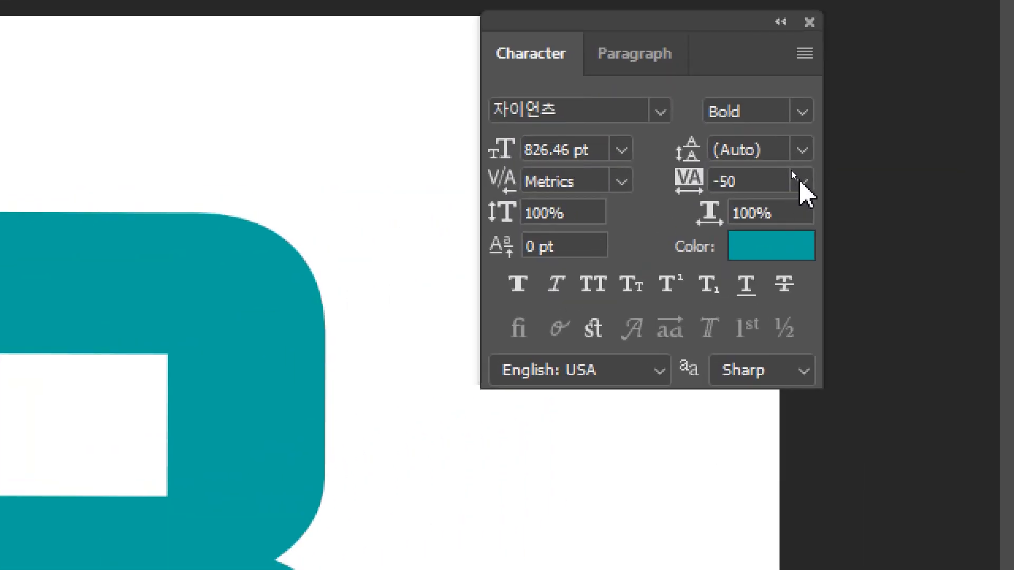
pyautogui.click(792, 172)
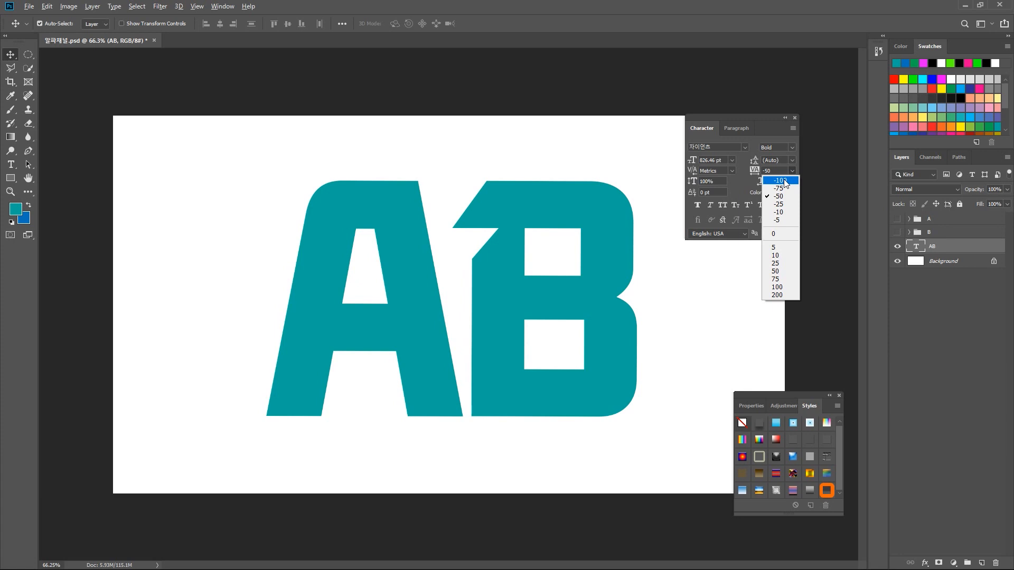
pyautogui.click(762, 119)
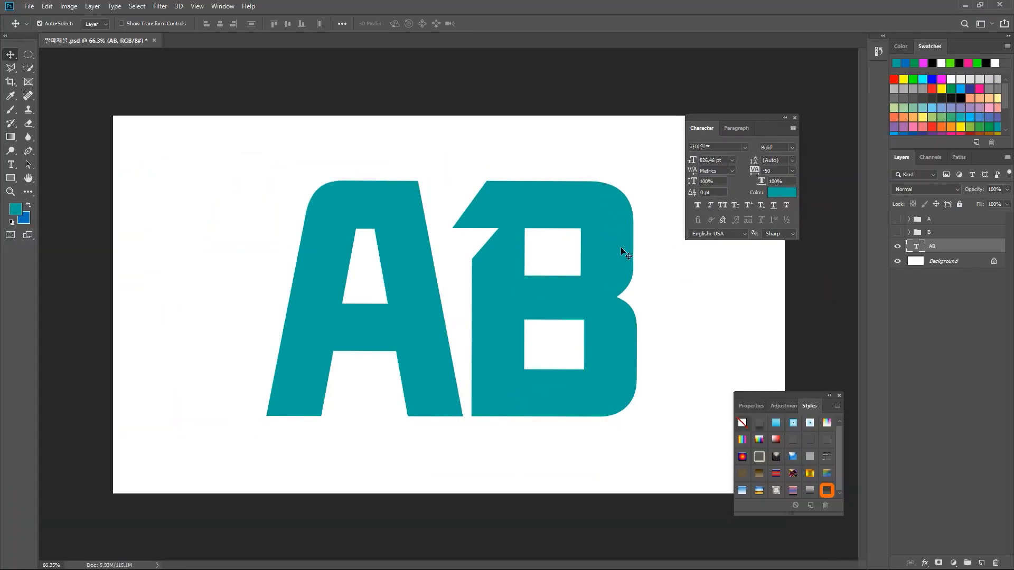
# Move the AB text left on the canvas and append a + after the B, committing the edit
pyautogui.moveTo(578, 281); pyautogui.dragTo(511, 283)
pyautogui.doubleClick(540, 294)
pyautogui.click(573, 277)
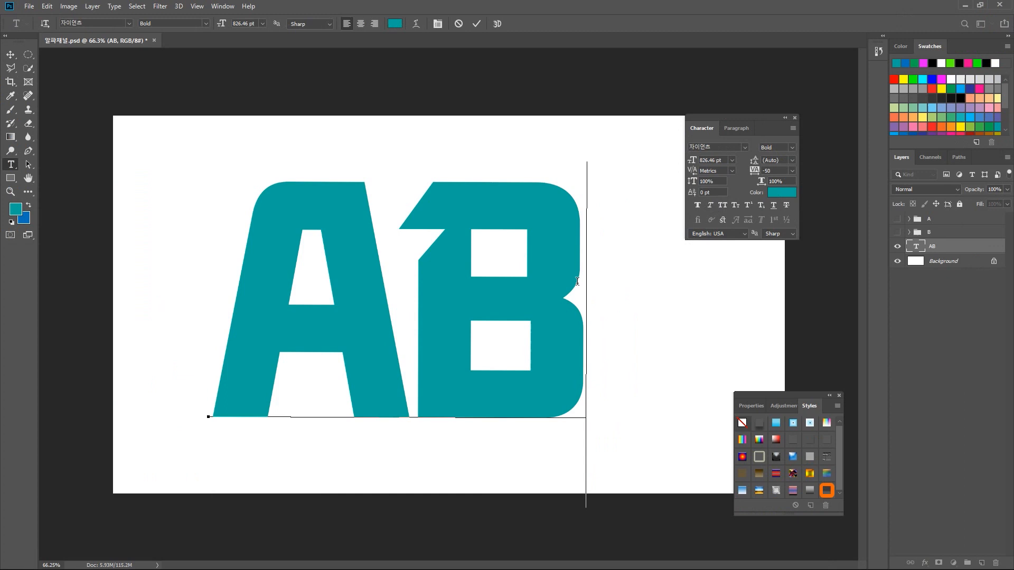
pyautogui.write('+')
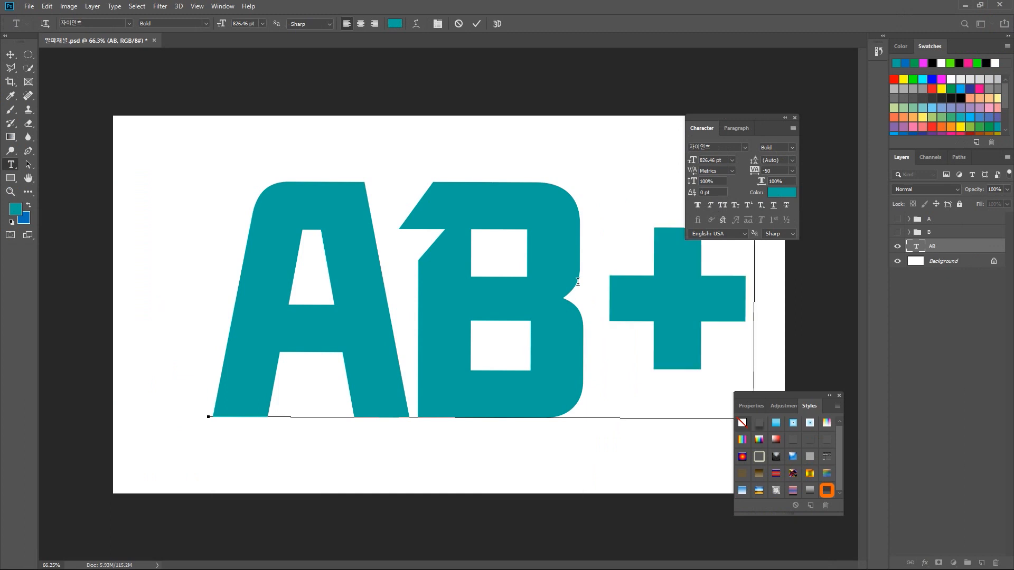
pyautogui.click(11, 55)
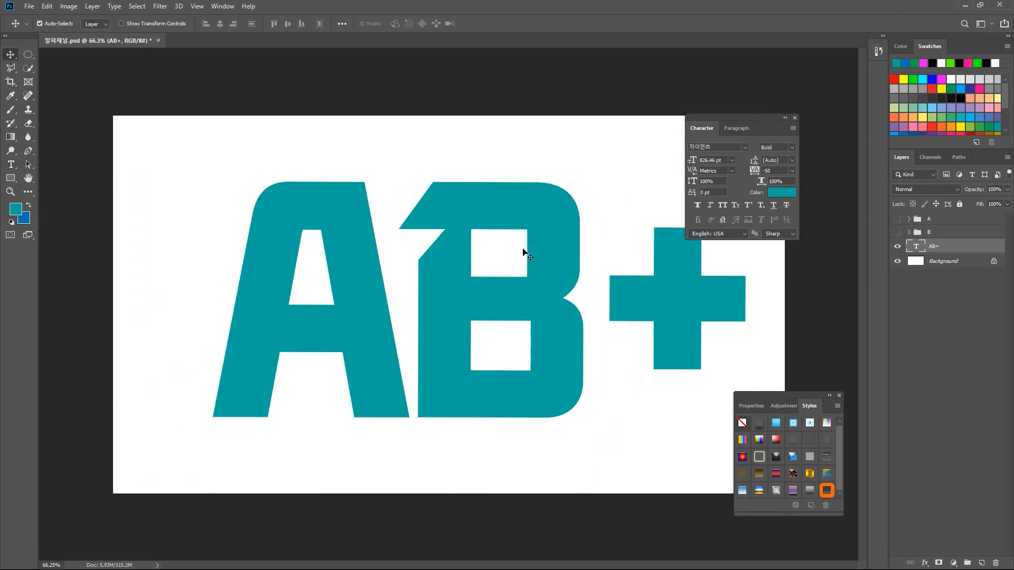
# Select only the + character and try subscript on it, then switch it to superscript
pyautogui.doubleClick(629, 271)
pyautogui.click(629, 270)
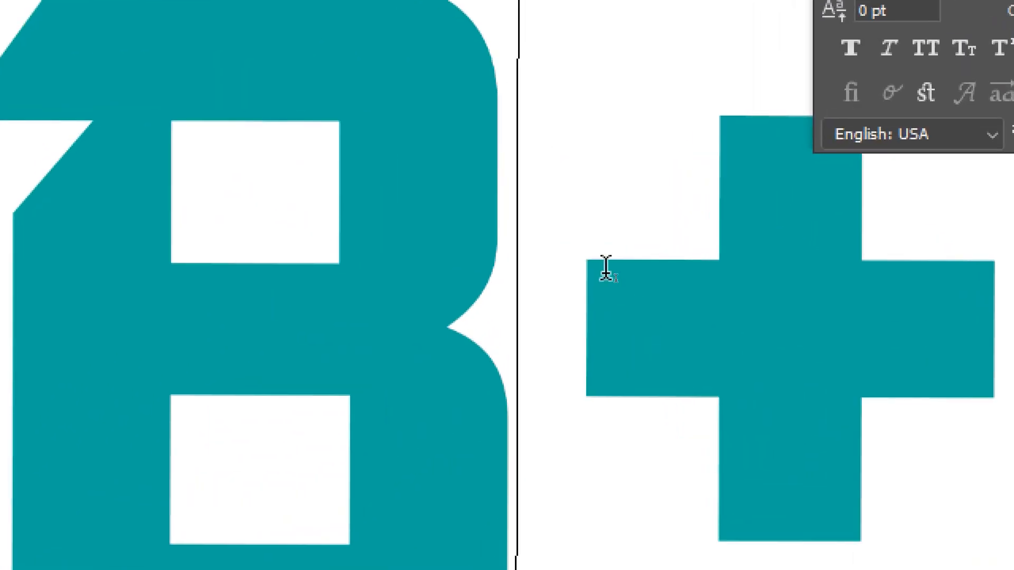
pyautogui.moveTo(617, 278); pyautogui.dragTo(677, 277)
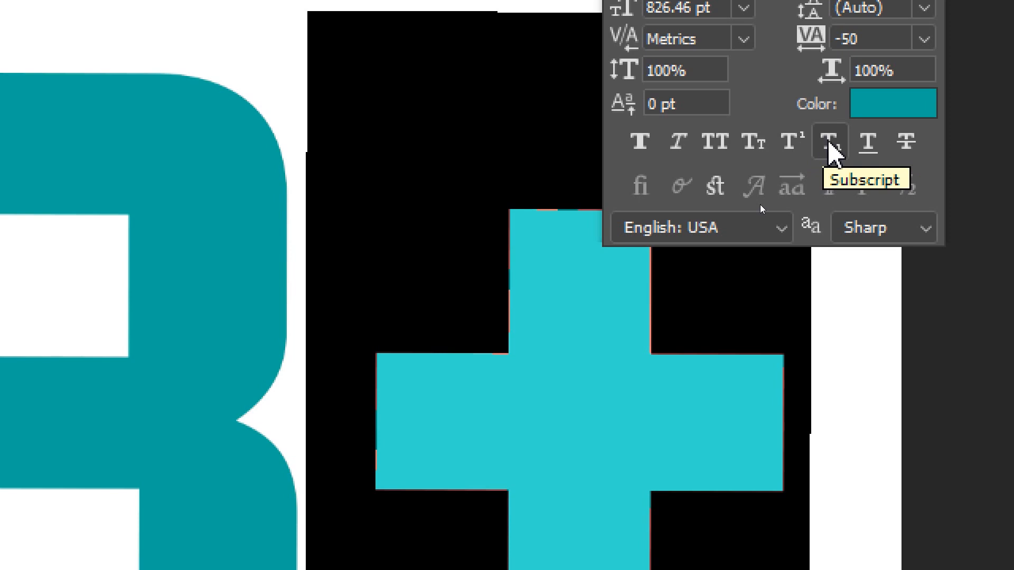
pyautogui.click(834, 153)
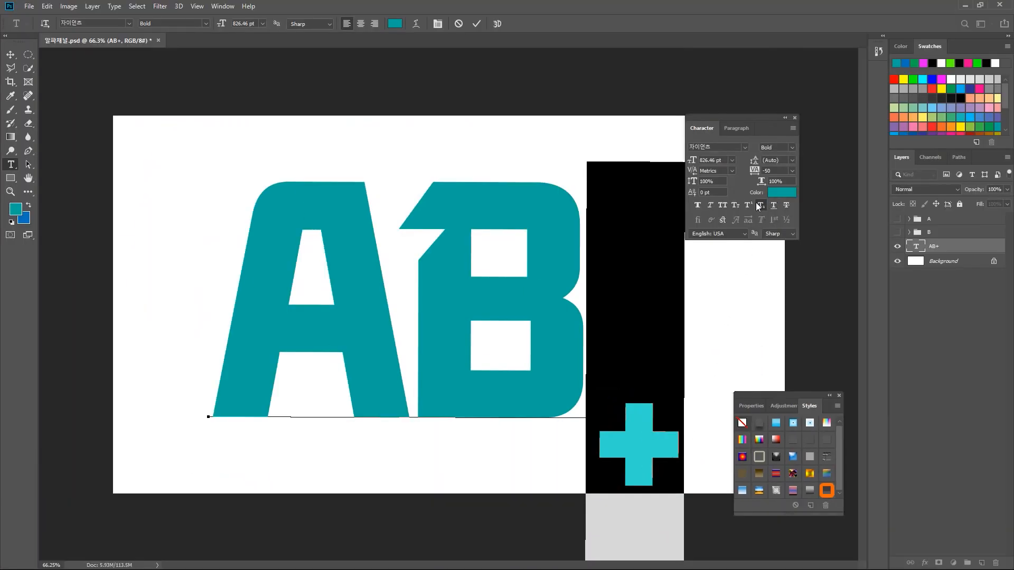
pyautogui.click(748, 205)
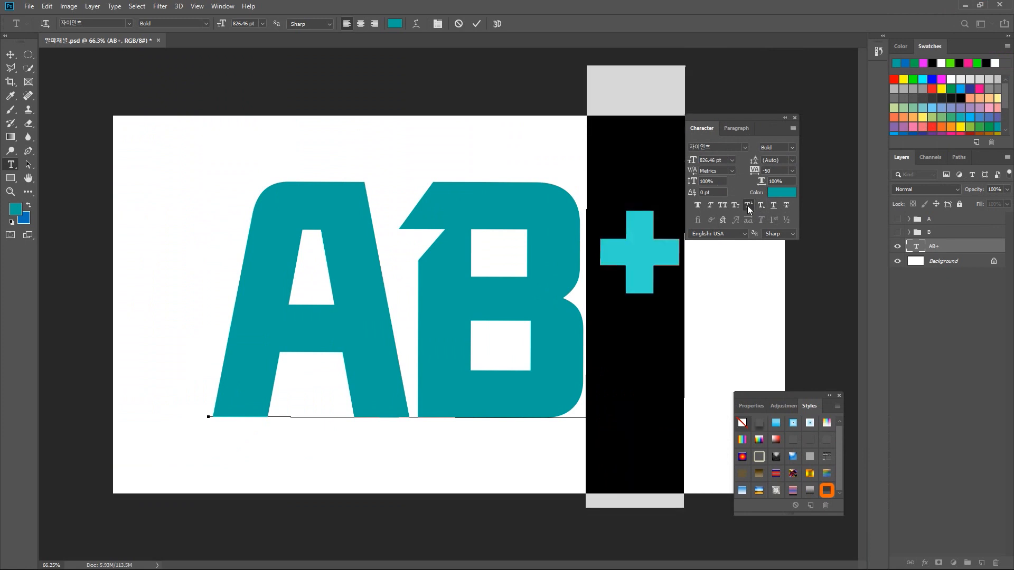
# Replace the letters AB with U before the superscript + and move the U+ text to the canvas centre
pyautogui.click(667, 259)
pyautogui.moveTo(568, 244); pyautogui.dragTo(291, 234)
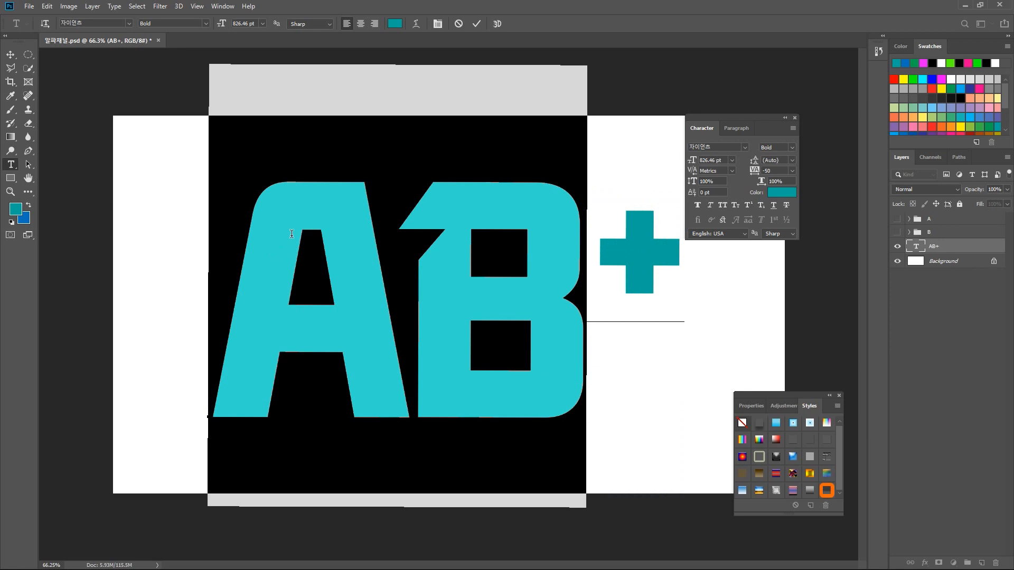
pyautogui.write('U+')
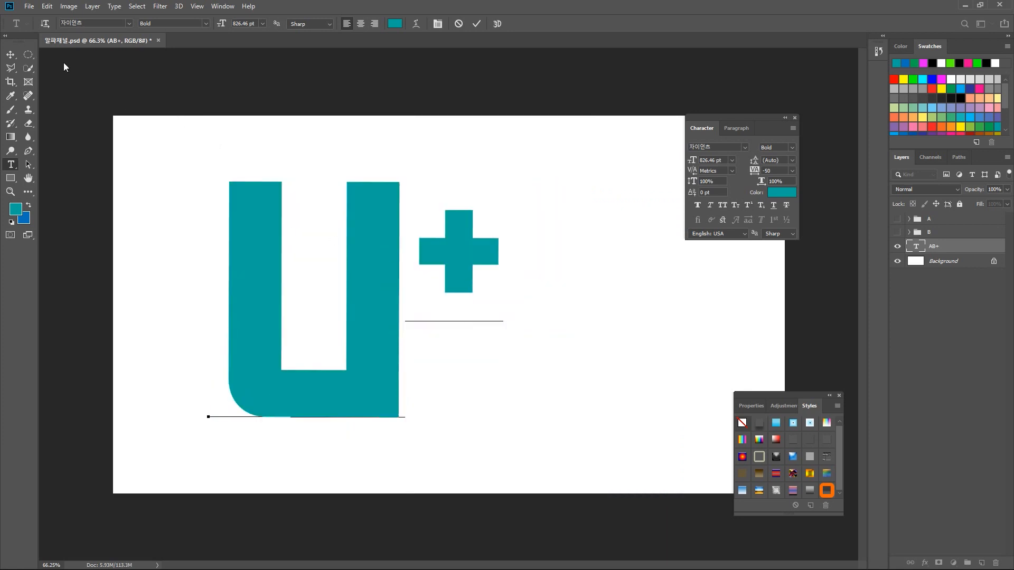
pyautogui.click(10, 54)
pyautogui.moveTo(377, 253); pyautogui.dragTo(490, 252)
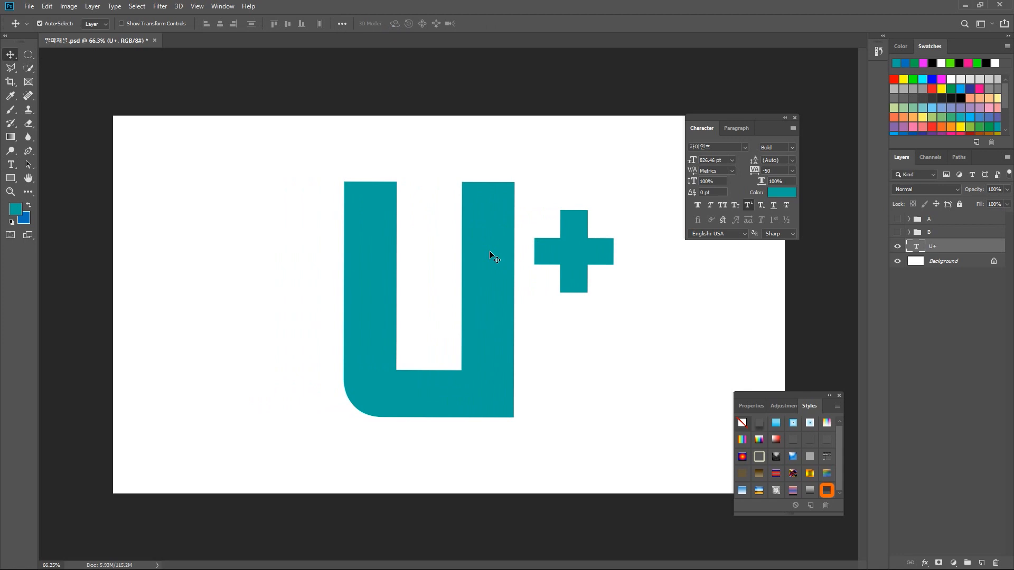
# Toggle the + character's superscript off, try subscript, restore superscript and commit the text edit
pyautogui.doubleClick(586, 249)
pyautogui.click(576, 245)
pyautogui.moveTo(550, 245); pyautogui.dragTo(596, 243)
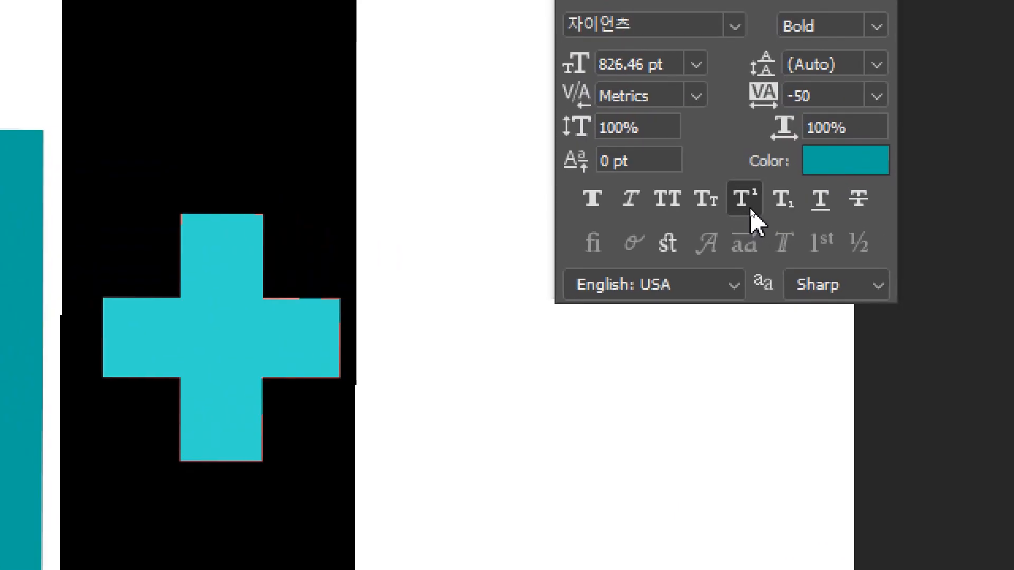
pyautogui.click(750, 218)
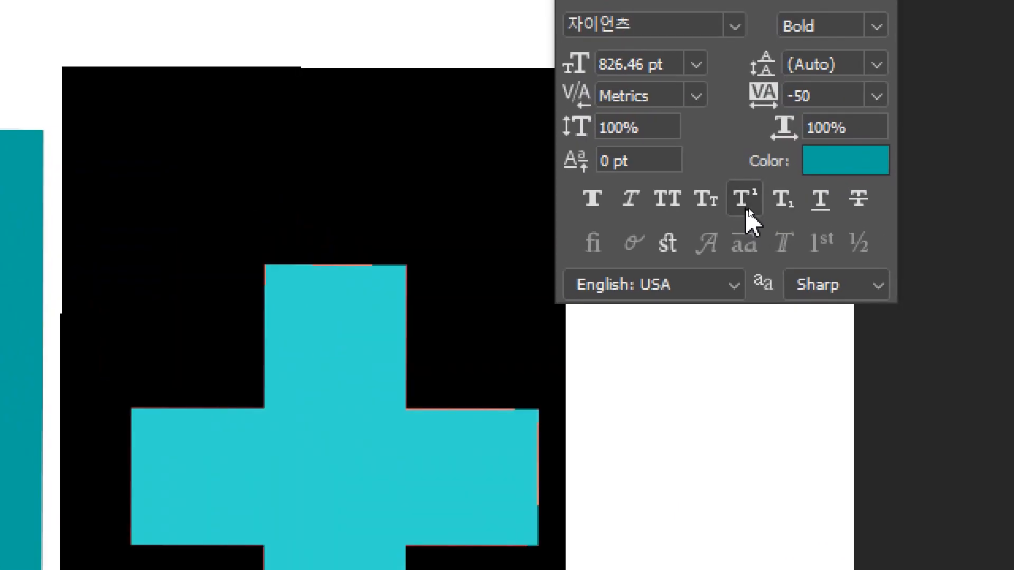
pyautogui.click(771, 205)
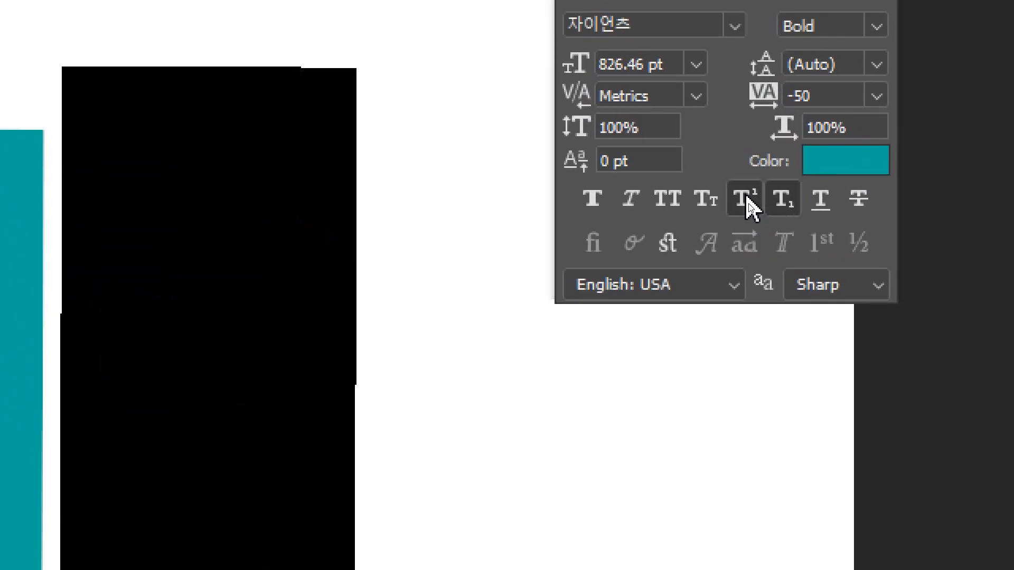
pyautogui.click(748, 199)
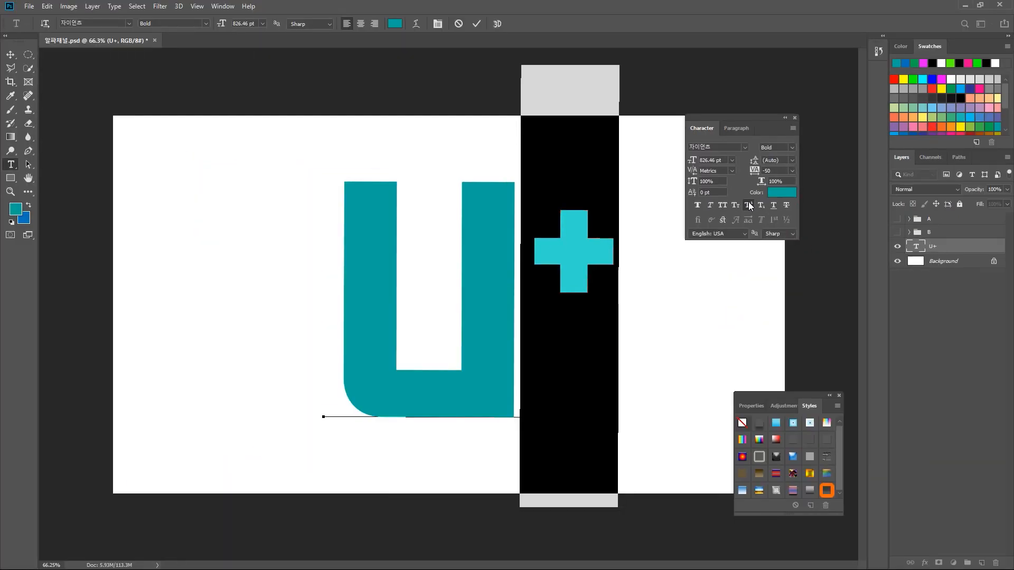
pyautogui.hotkey('ctrl', 'Return')
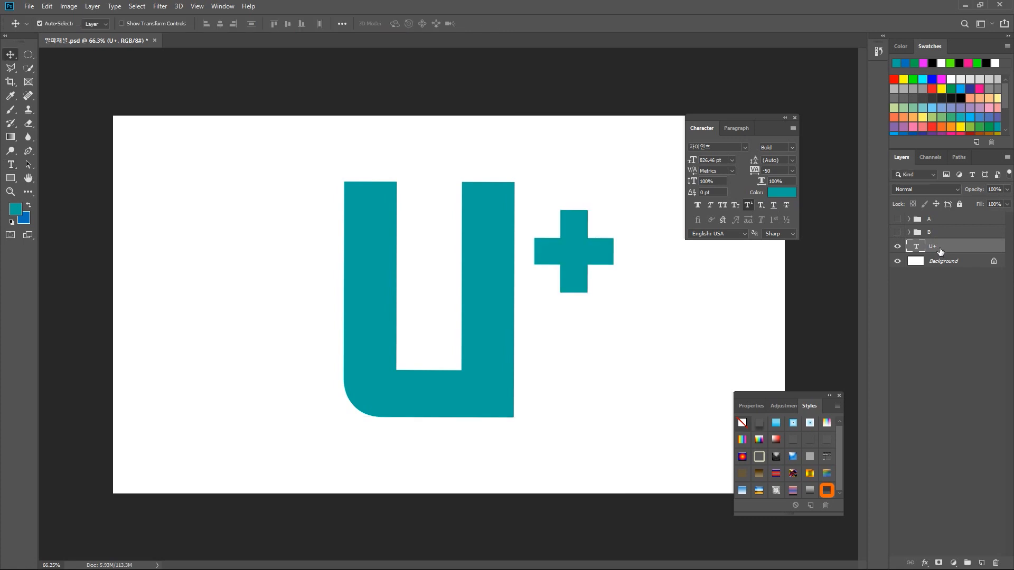
# Undo the text edits back to plain AB, shift the text slightly right and save the document
pyautogui.press('ctrl')
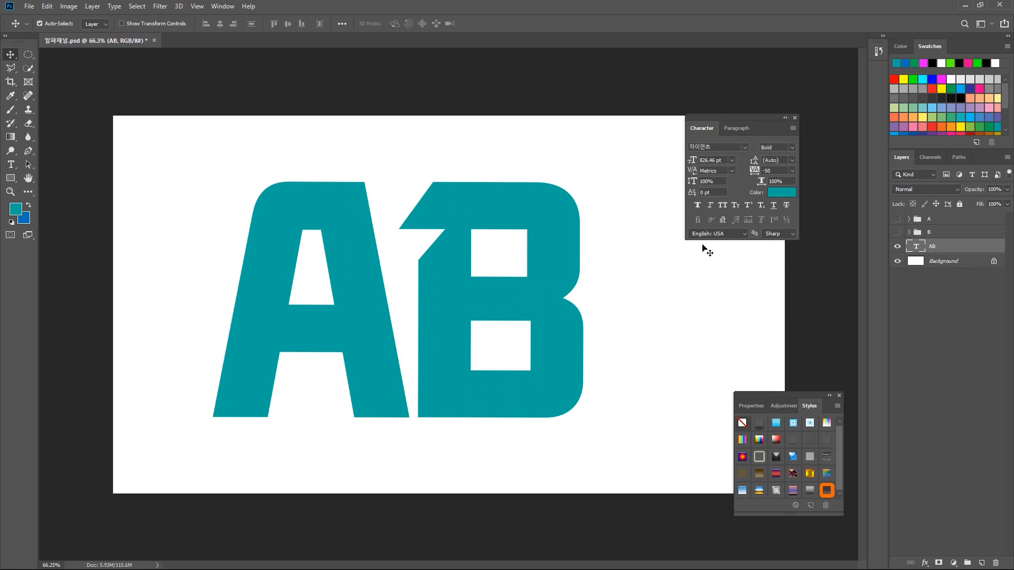
pyautogui.moveTo(554, 280); pyautogui.dragTo(568, 280)
pyautogui.hotkey('ctrl', 's')
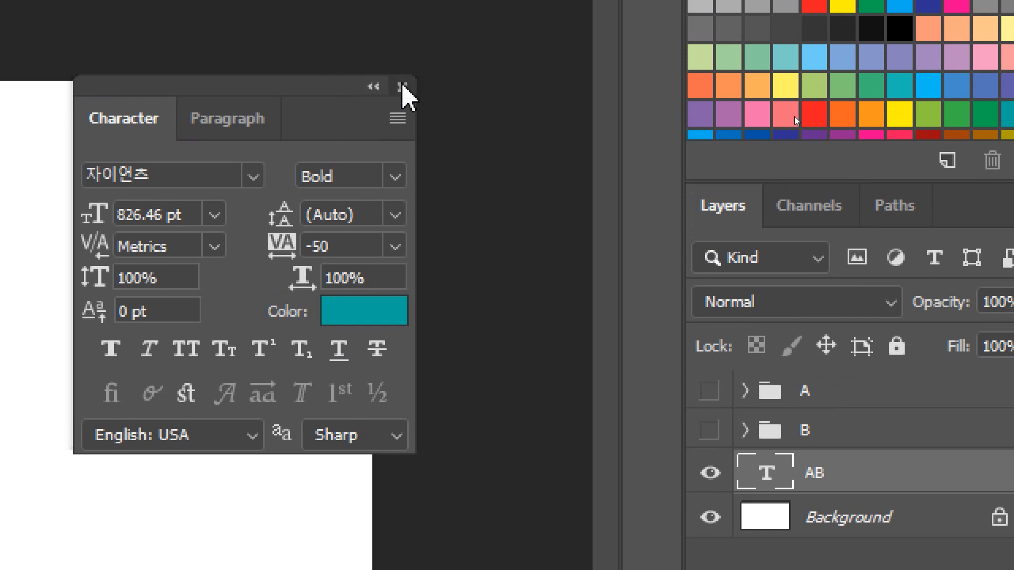
# Close the character settings, reopen them from the Type tool's options, reposition them near the canvas's upper edge and close them again
pyautogui.click(402, 87)
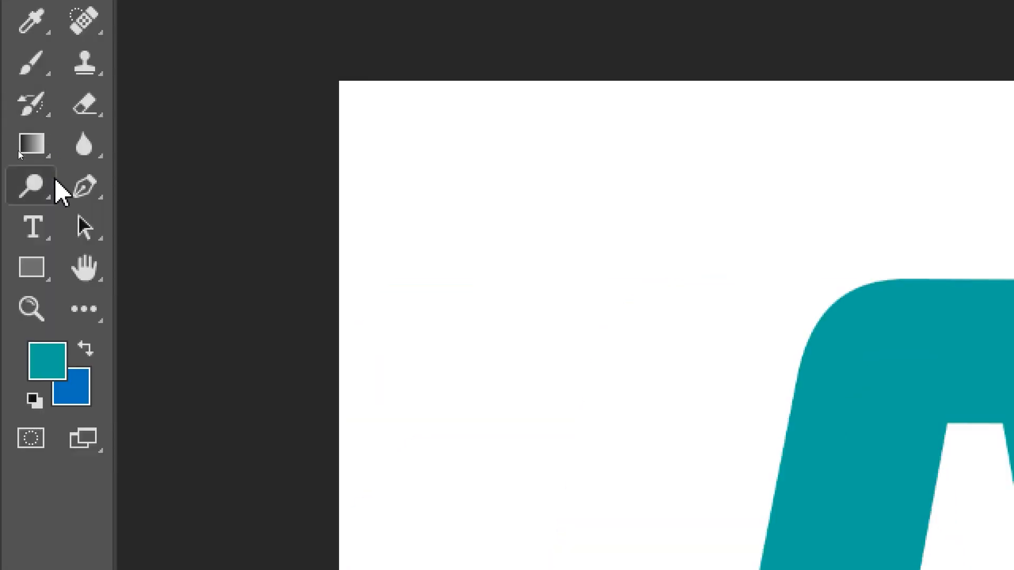
pyautogui.click(37, 221)
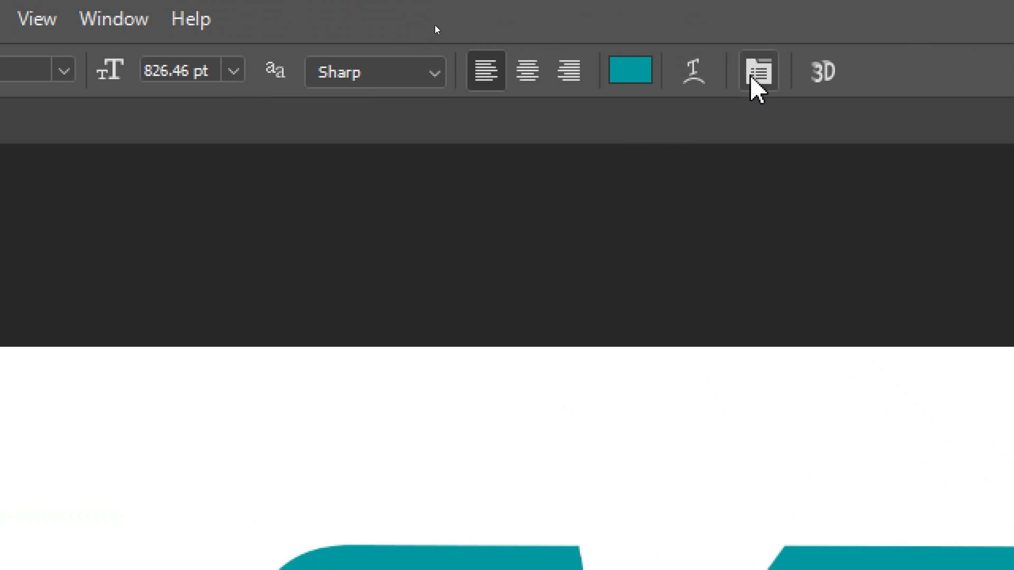
pyautogui.click(759, 72)
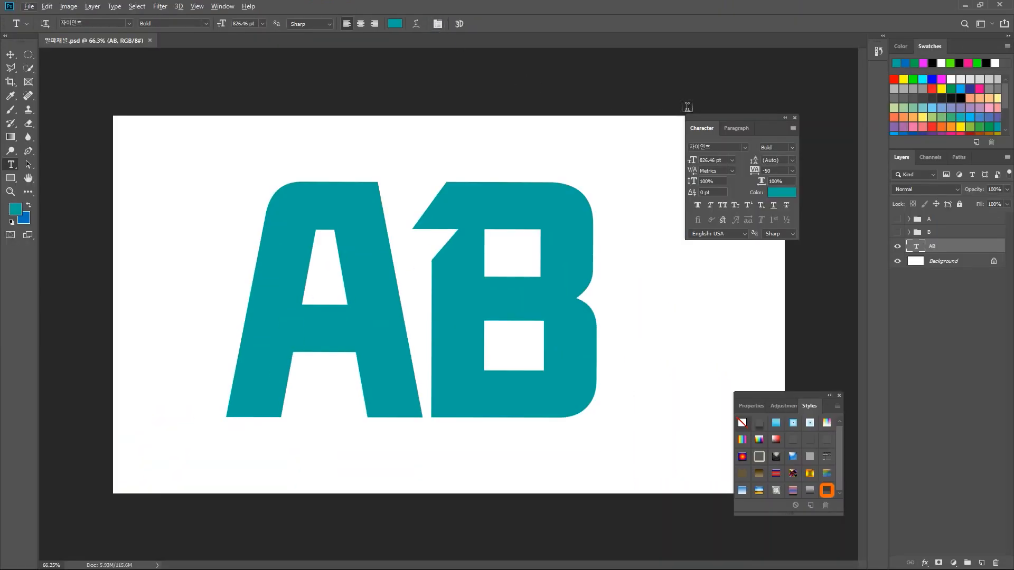
pyautogui.moveTo(712, 117); pyautogui.dragTo(486, 68)
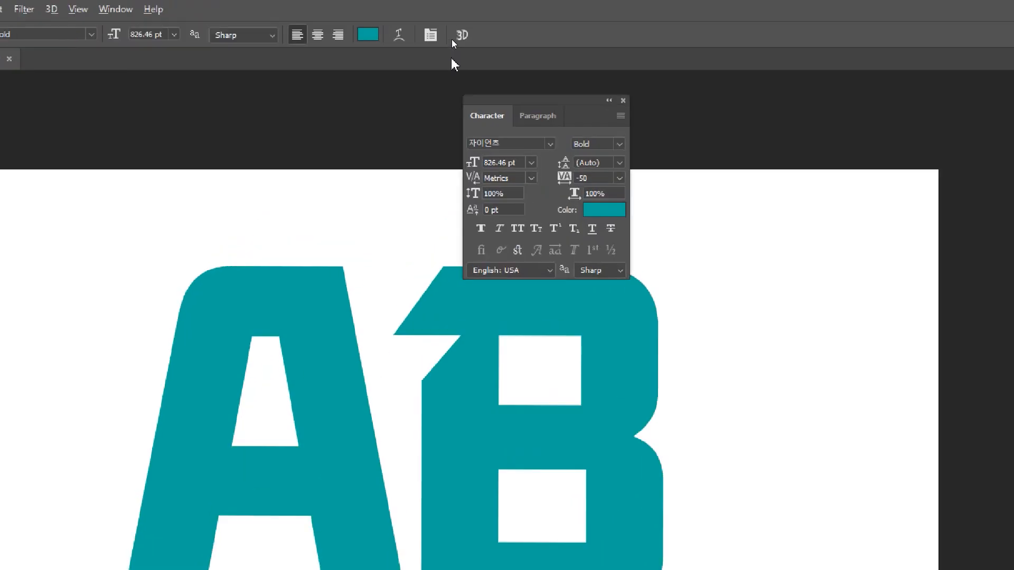
pyautogui.moveTo(547, 137); pyautogui.dragTo(426, 80)
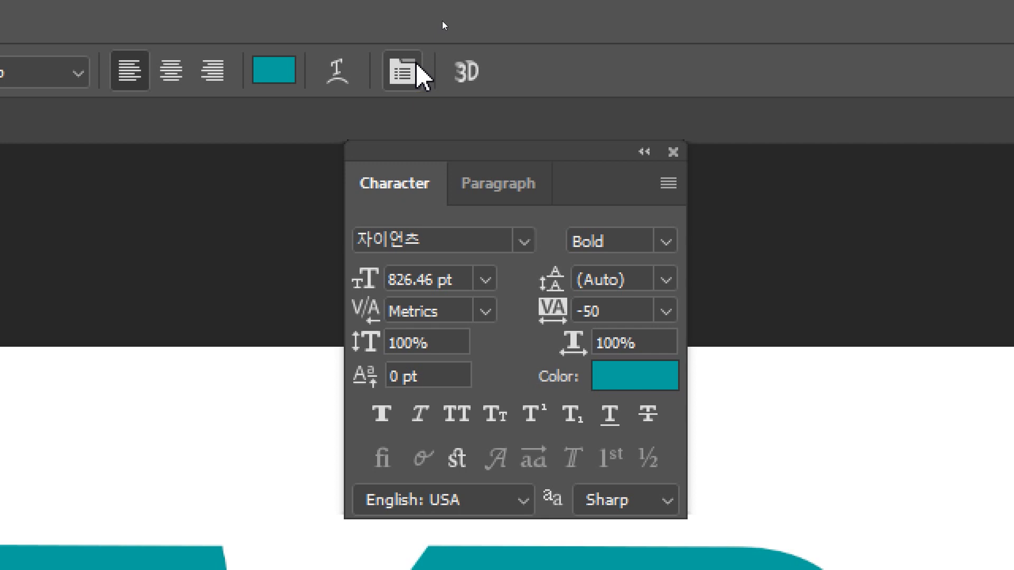
pyautogui.click(673, 152)
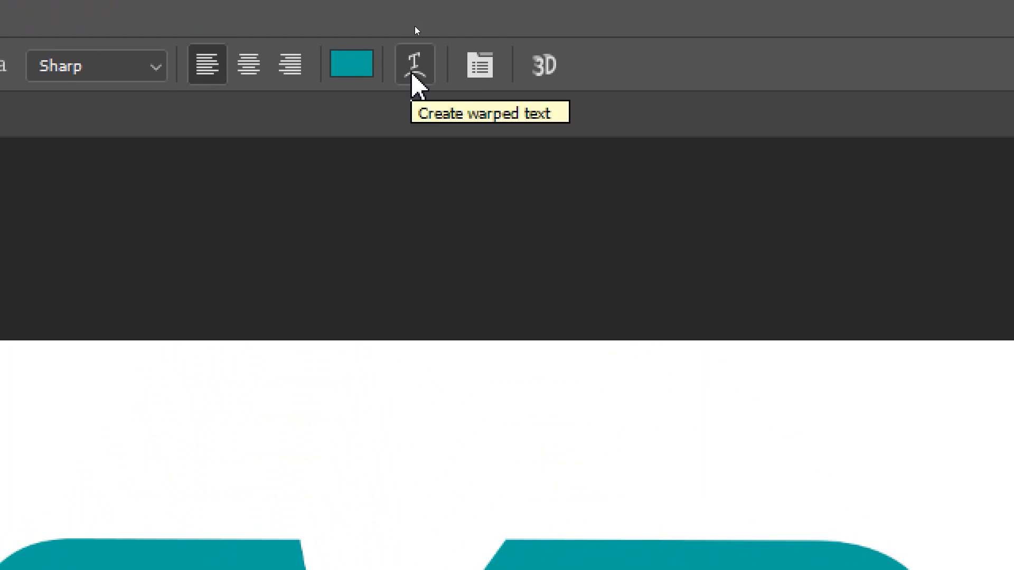
# Open Warp Text for the AB layer, move the dialog aside and choose the Arc style
pyautogui.click(413, 74)
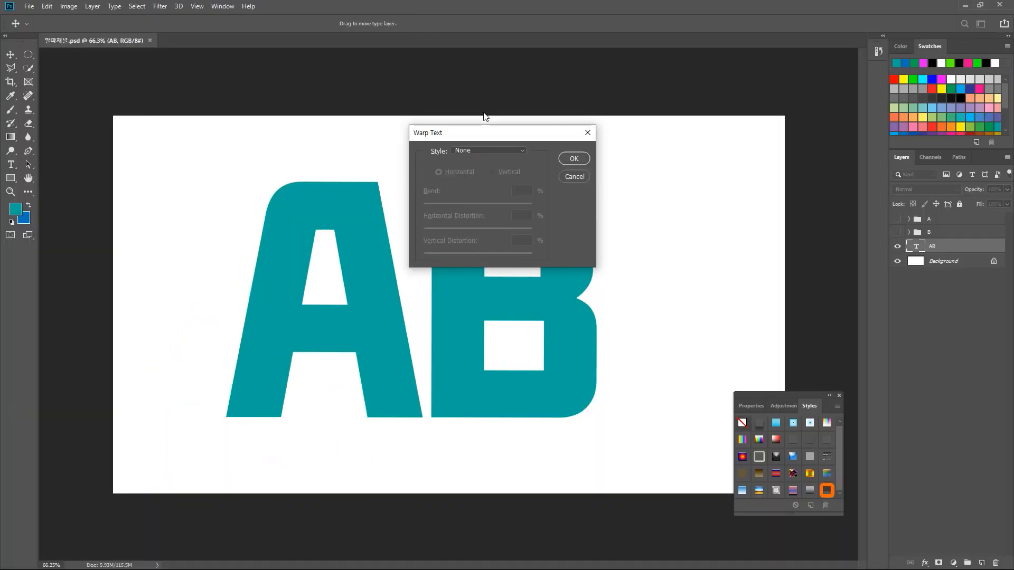
pyautogui.moveTo(617, 391); pyautogui.dragTo(1013, 565)
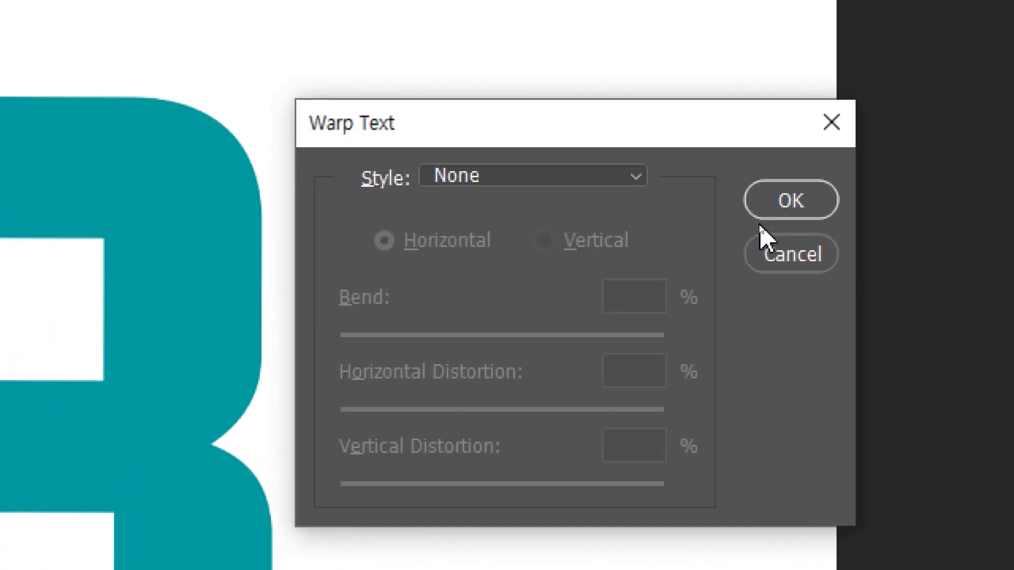
pyautogui.moveTo(561, 132); pyautogui.dragTo(595, 137)
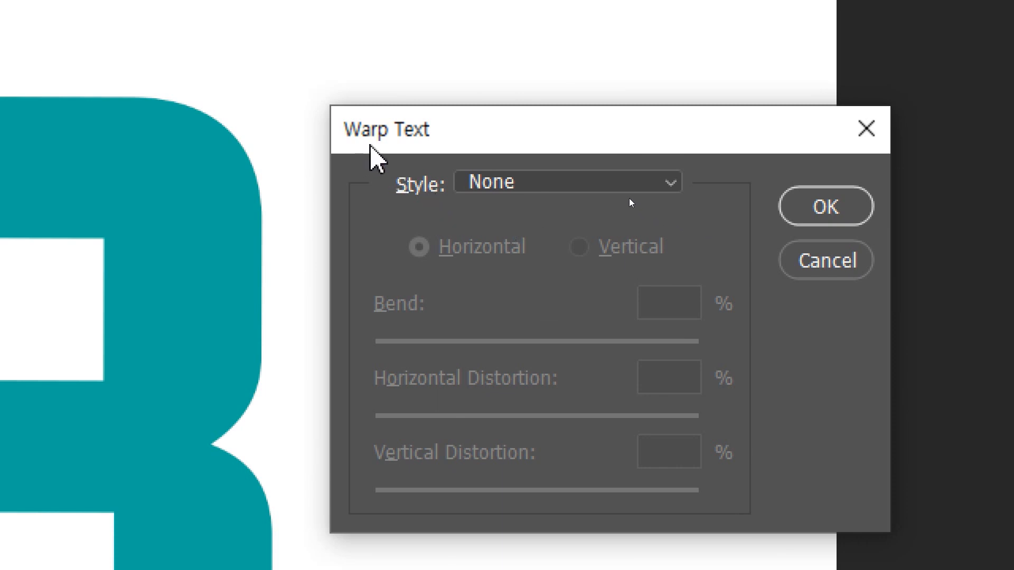
pyautogui.click(577, 186)
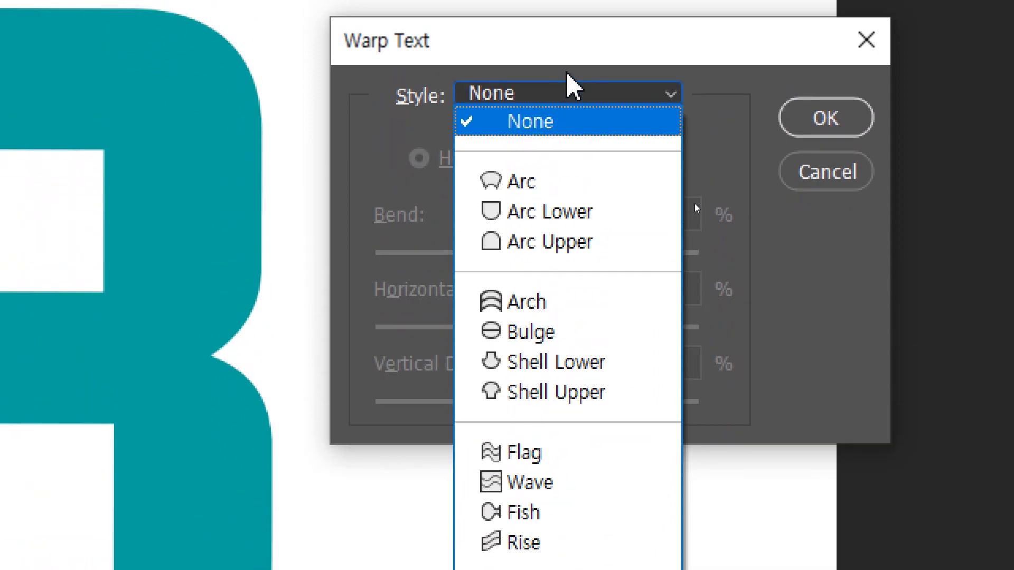
pyautogui.click(549, 181)
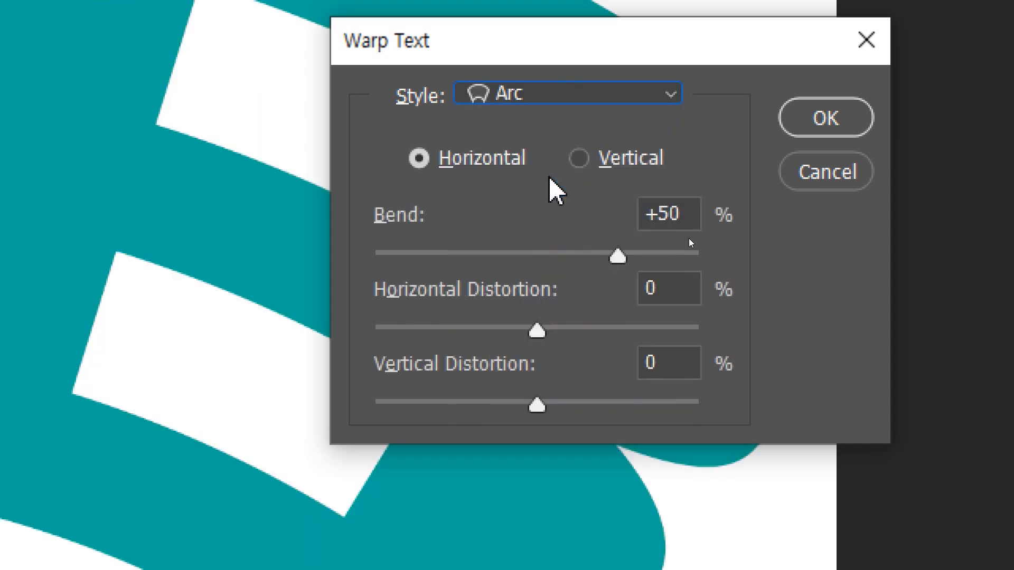
# Move the Warp Text dialog aside and compare Arc bends of about +27% and -22% on the AB text
pyautogui.moveTo(698, 195); pyautogui.dragTo(866, 240)
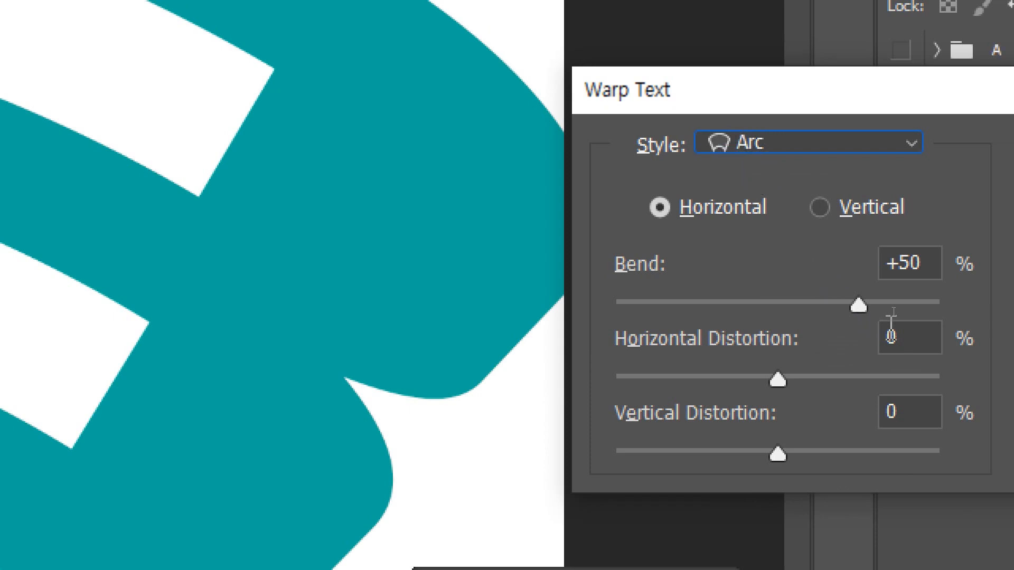
pyautogui.moveTo(858, 306); pyautogui.dragTo(820, 317)
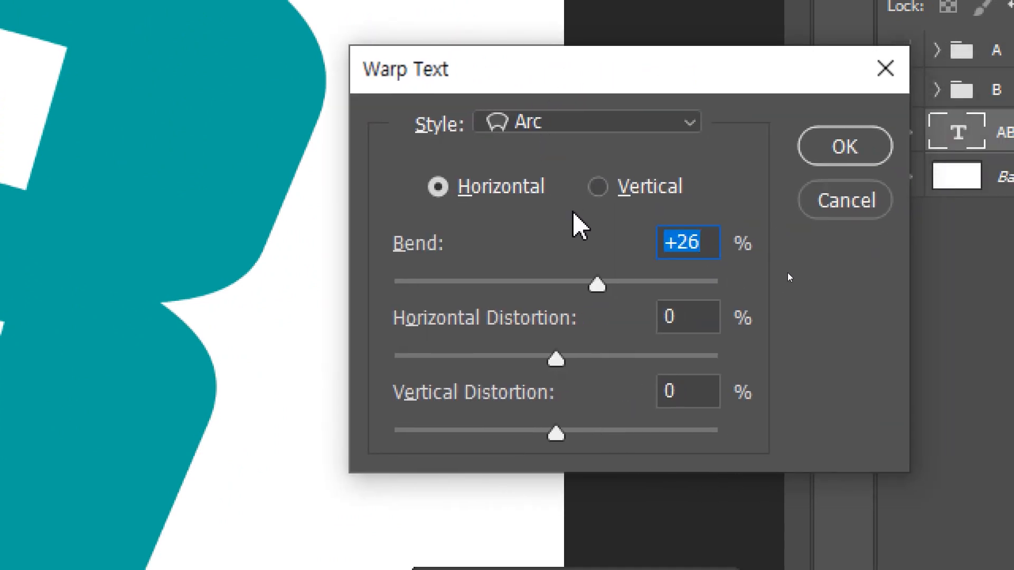
pyautogui.press('alt')
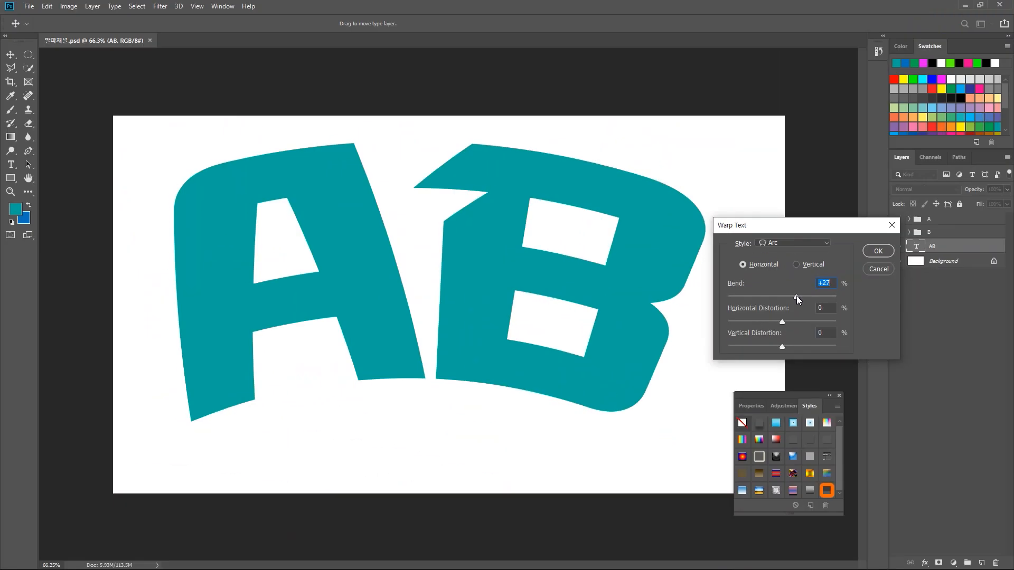
pyautogui.moveTo(600, 285); pyautogui.dragTo(551, 288)
pyautogui.moveTo(780, 295)
pyautogui.mouseDown()
pyautogui.moveTo(763, 291)
pyautogui.moveTo(808, 290)
pyautogui.moveTo(770, 284)
pyautogui.mouseUp()
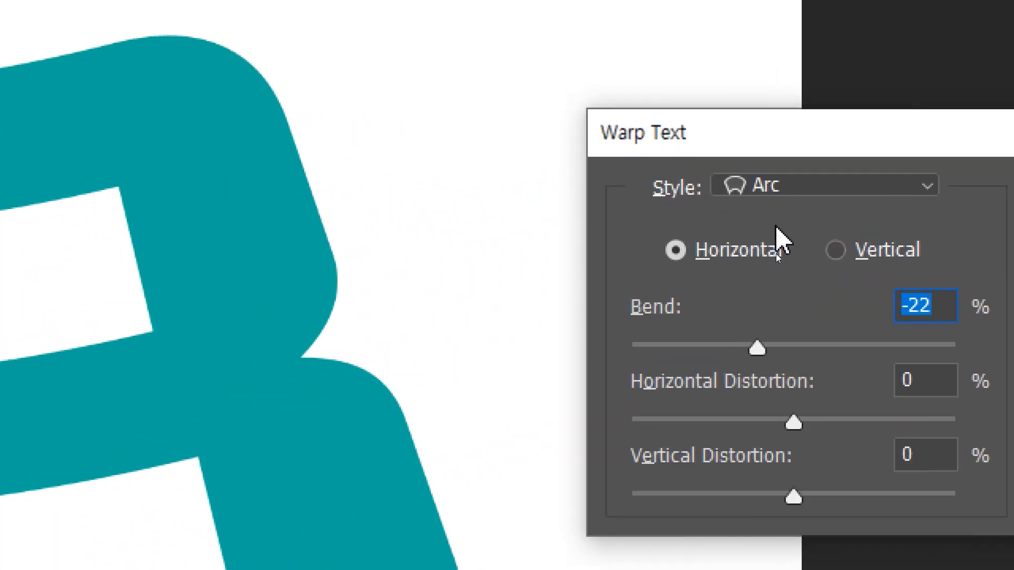
# Set the Arc bend to +21%, try the vertical orientation and restore the horizontal one
pyautogui.click(767, 343)
pyautogui.moveTo(767, 343); pyautogui.dragTo(828, 342)
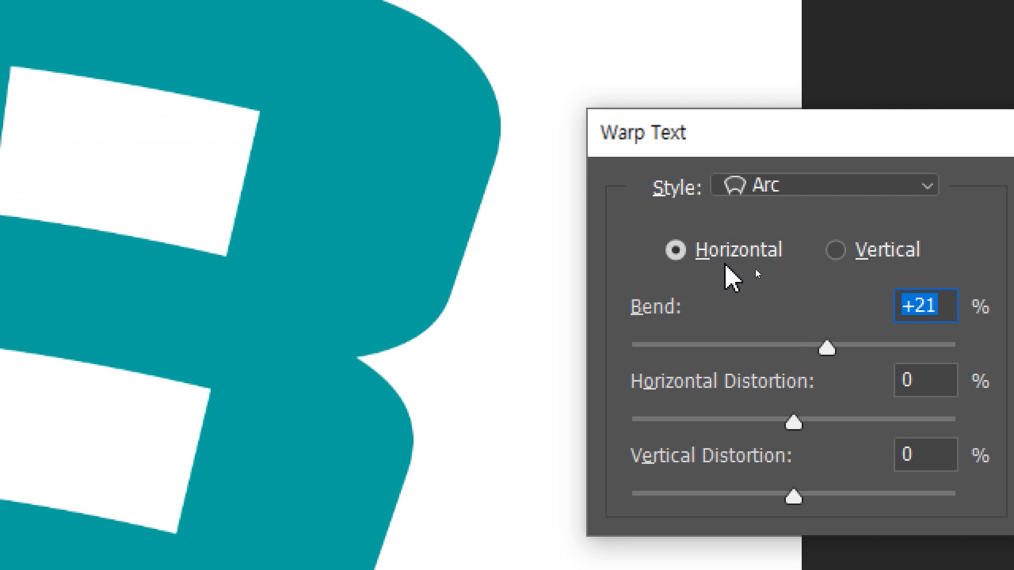
pyautogui.click(836, 253)
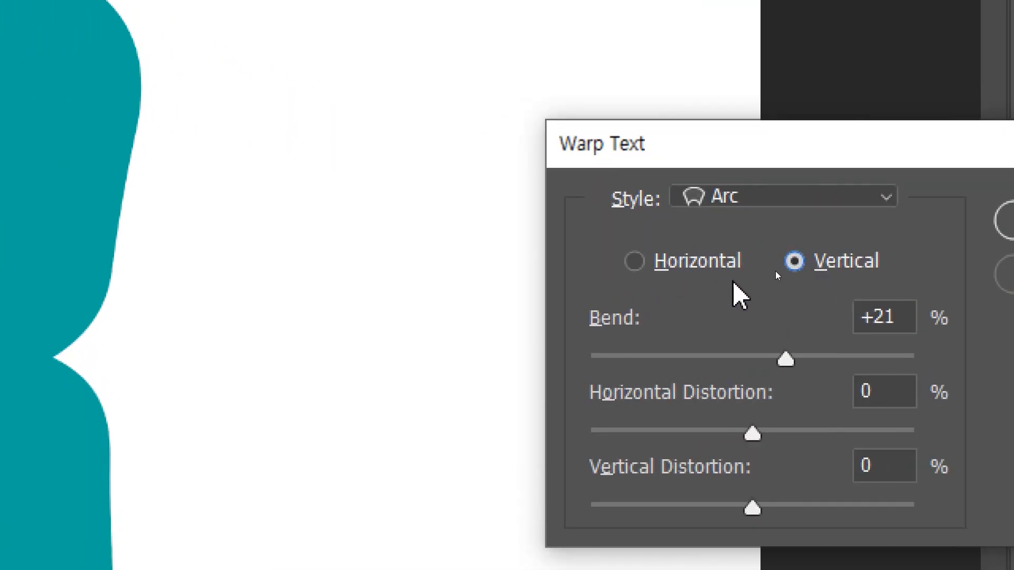
pyautogui.click(709, 266)
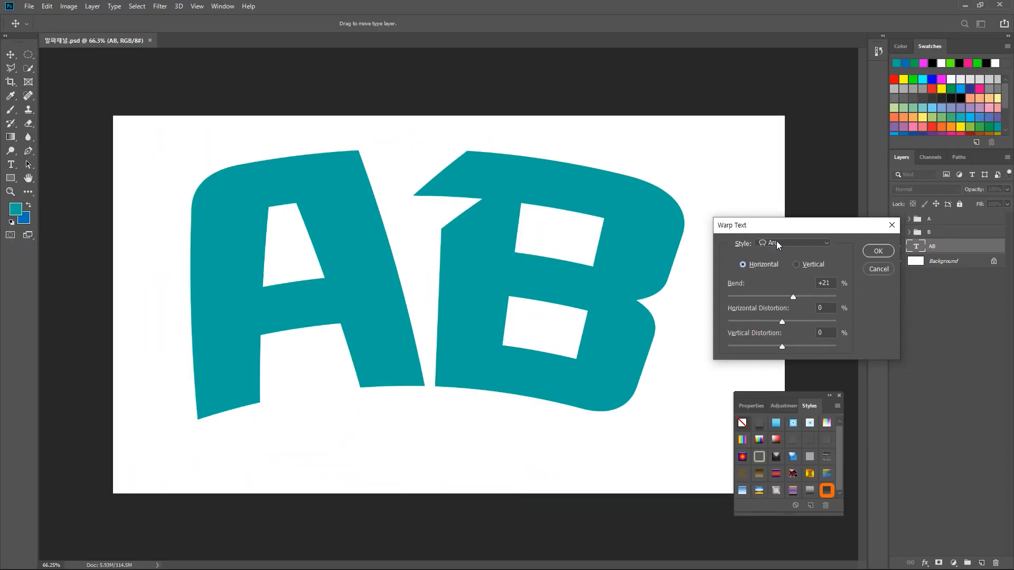
# Change the warp style to Arc Lower with a bend of -47% and apply it to the AB text
pyautogui.click(777, 243)
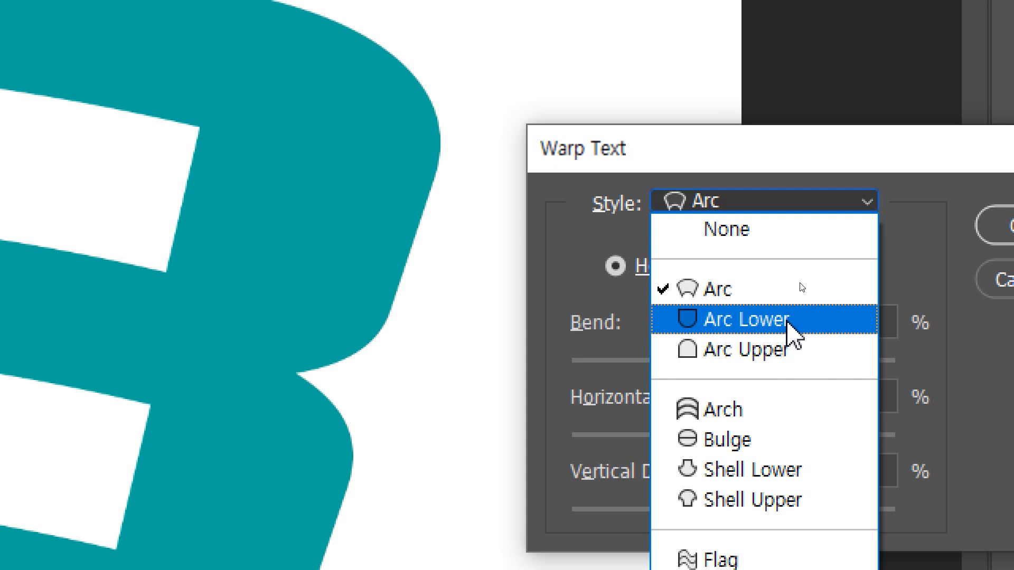
pyautogui.click(788, 321)
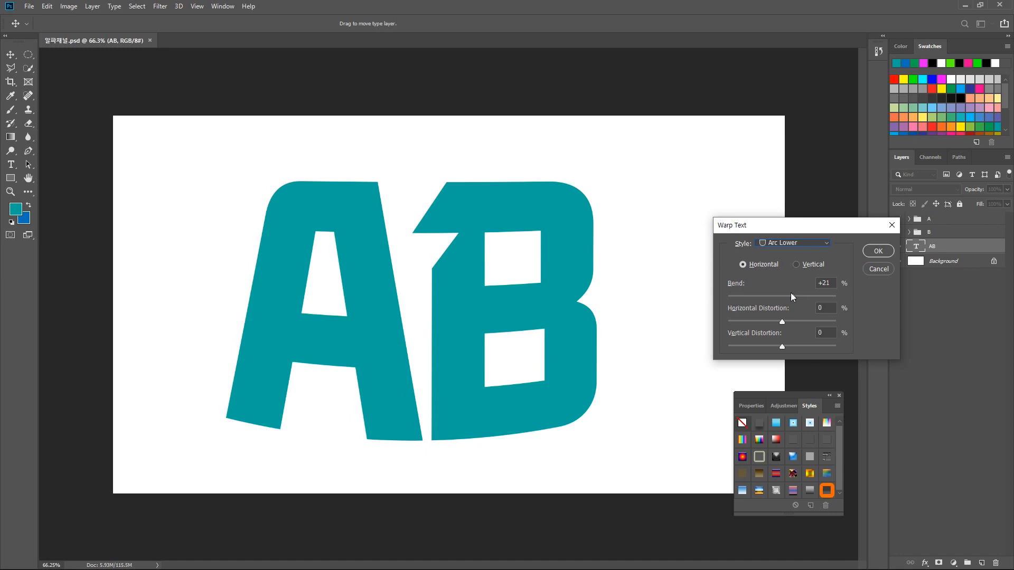
pyautogui.click(793, 296)
pyautogui.moveTo(819, 296); pyautogui.dragTo(756, 294)
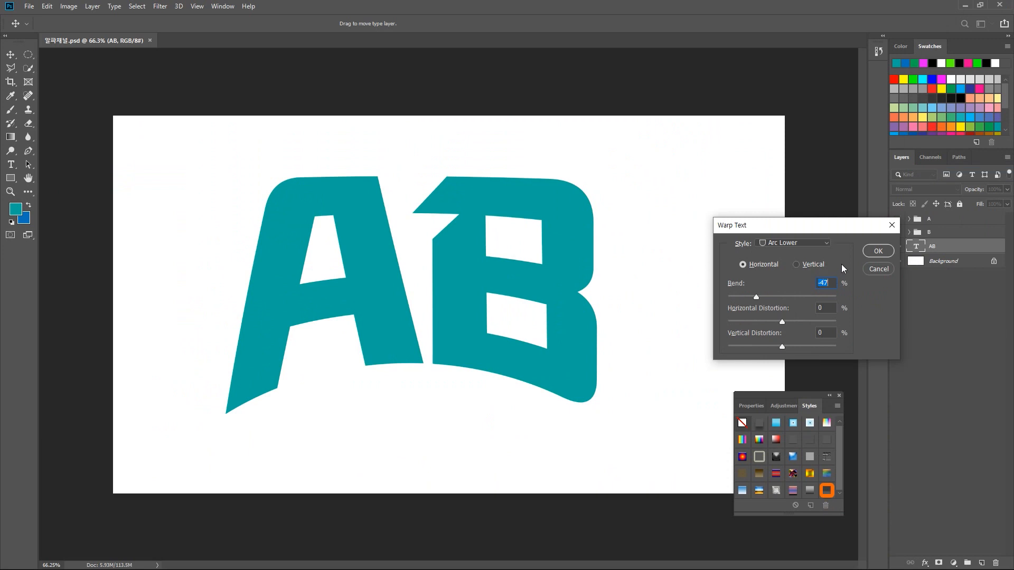
pyautogui.moveTo(804, 226); pyautogui.dragTo(722, 184)
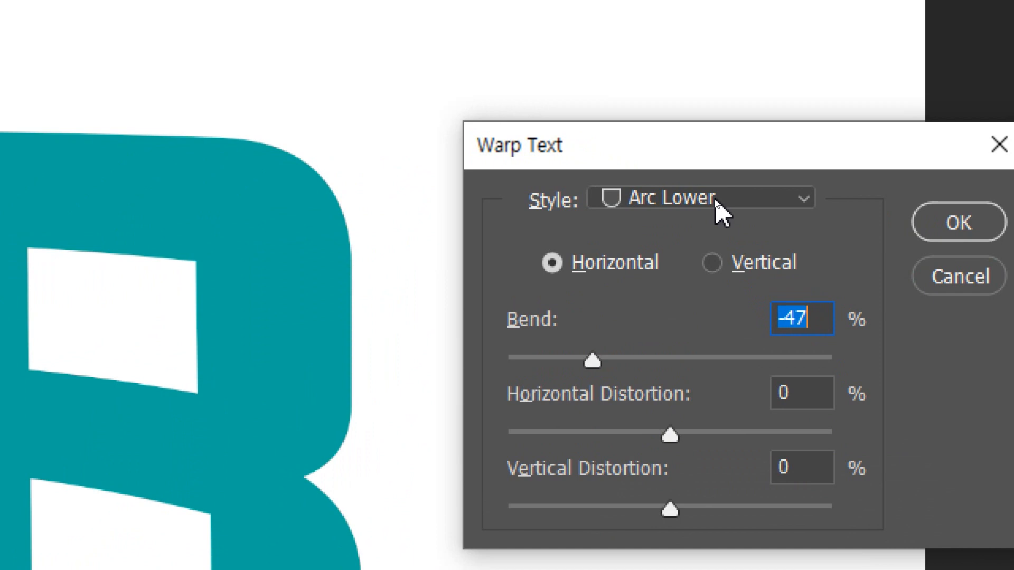
pyautogui.moveTo(715, 170); pyautogui.dragTo(679, 137)
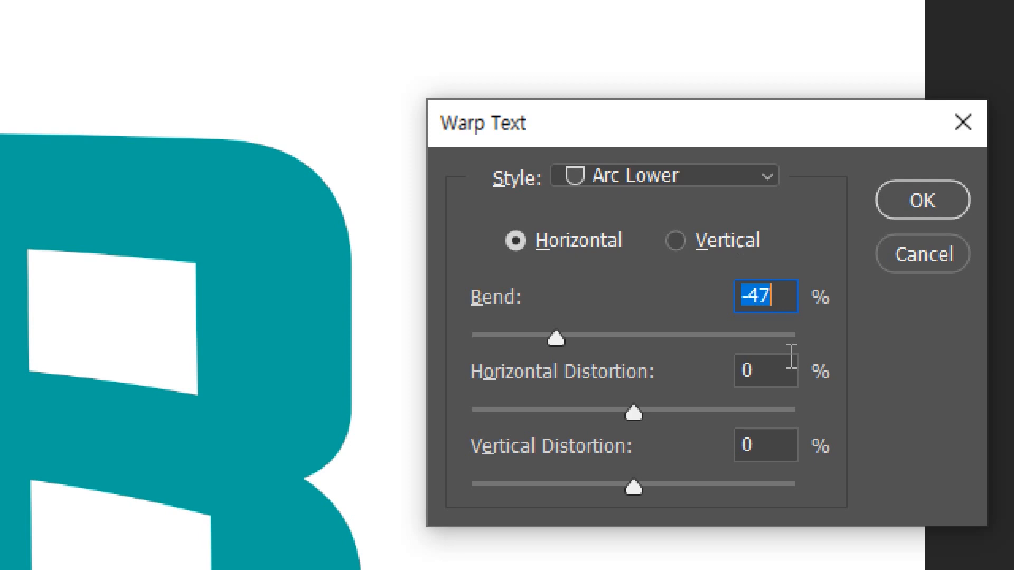
pyautogui.press('alt')
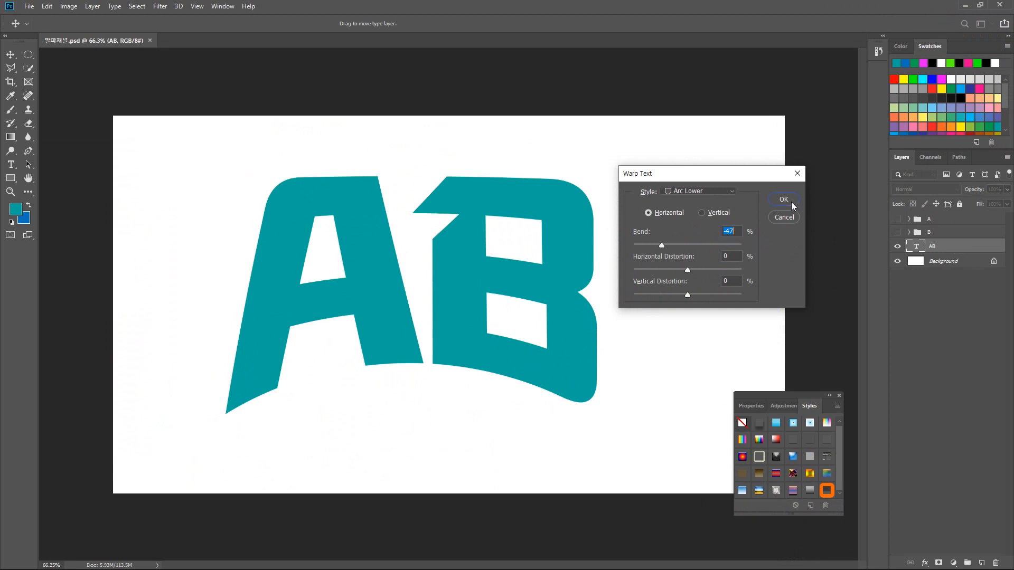
pyautogui.click(787, 203)
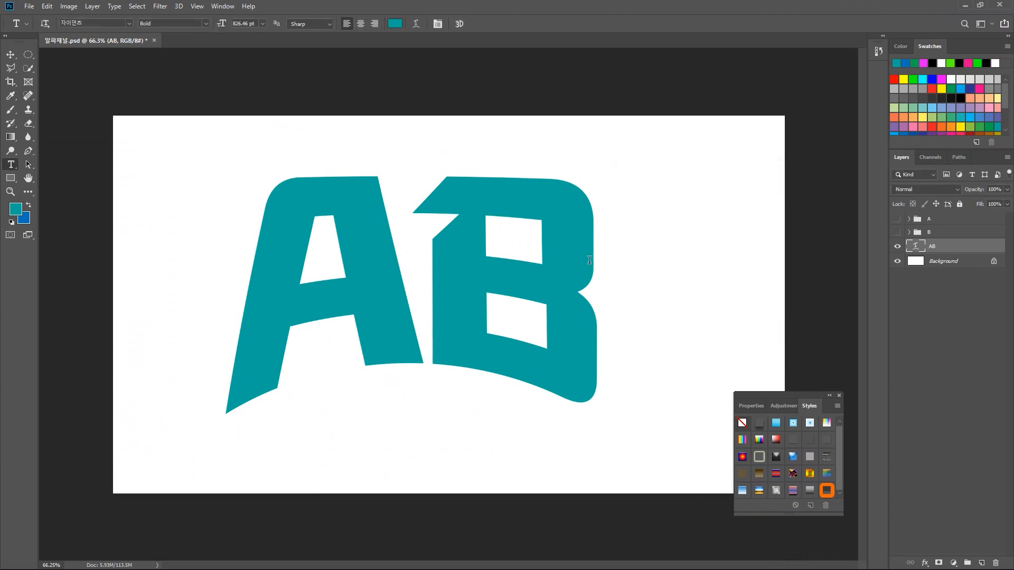
# Append the letter C to the warped AB text and commit the edit
pyautogui.click(432, 266)
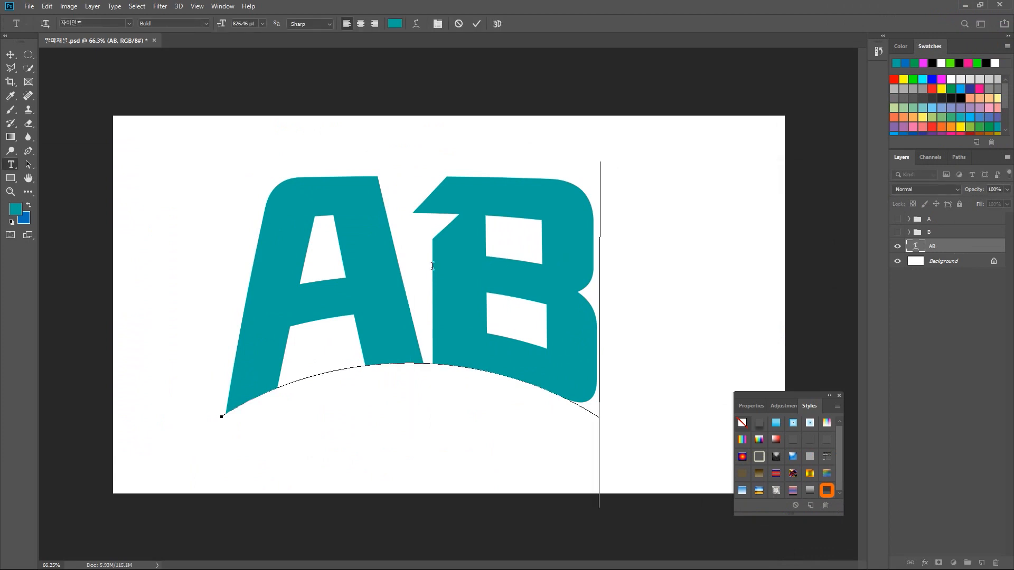
pyautogui.write('C')
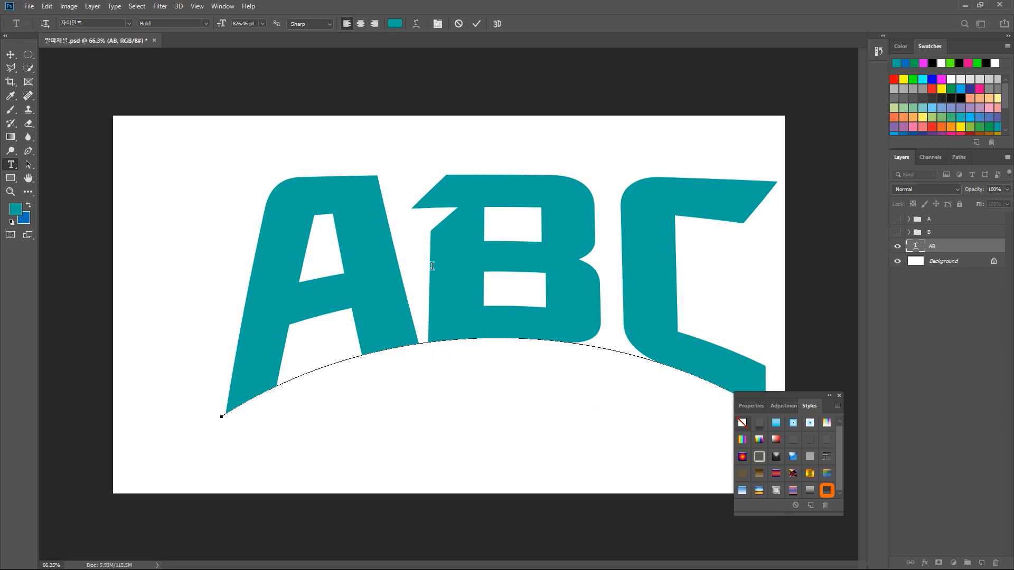
pyautogui.click(11, 55)
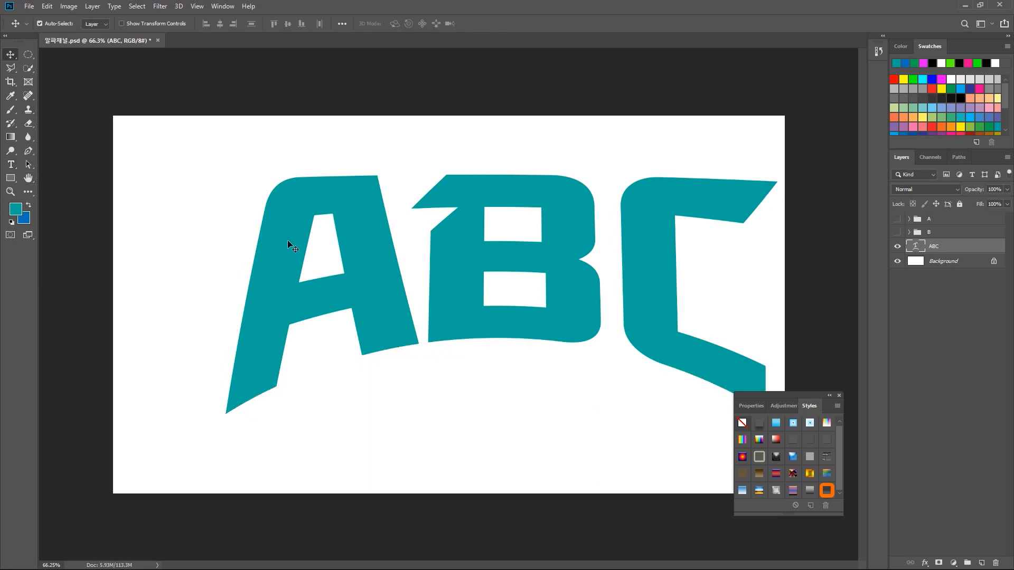
# Scale the warped ABC text down to about 79% and position it in the lower part of the canvas
pyautogui.moveTo(375, 281); pyautogui.dragTo(315, 308)
pyautogui.hotkey('ctrl', 't')
pyautogui.moveTo(715, 189); pyautogui.dragTo(658, 222)
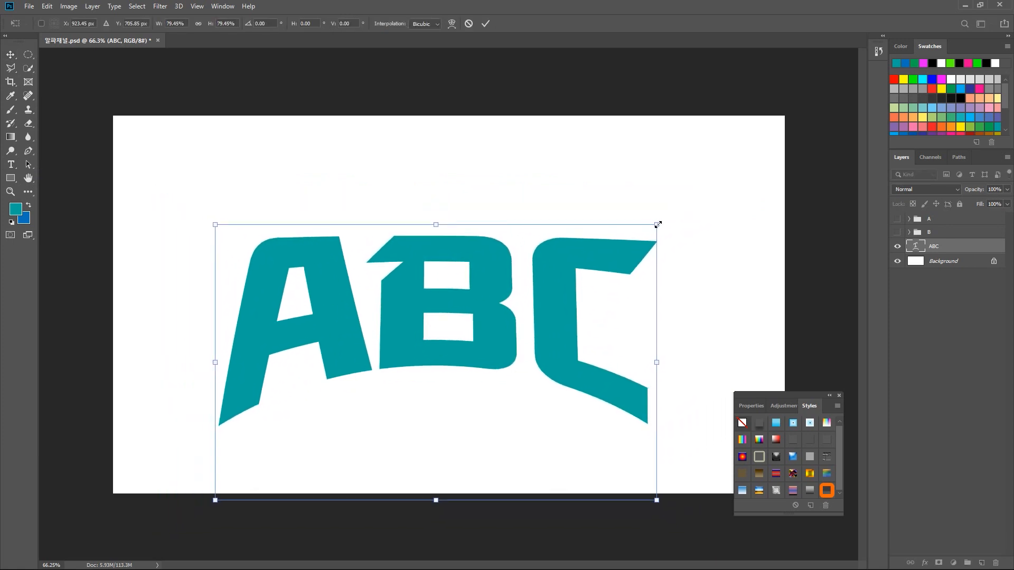
pyautogui.press('Return')
pyautogui.moveTo(557, 312); pyautogui.dragTo(568, 334)
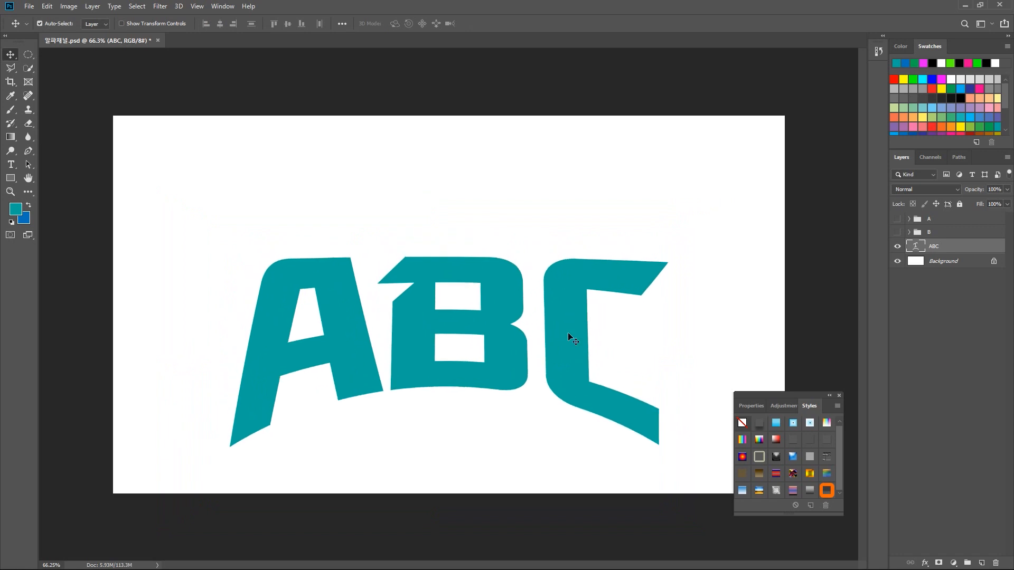
# Duplicate the warped ABC text above the original, scale the copy down and reposition it within the canvas
pyautogui.moveTo(512, 354); pyautogui.dragTo(479, 236)
pyautogui.hotkey('ctrl', 't')
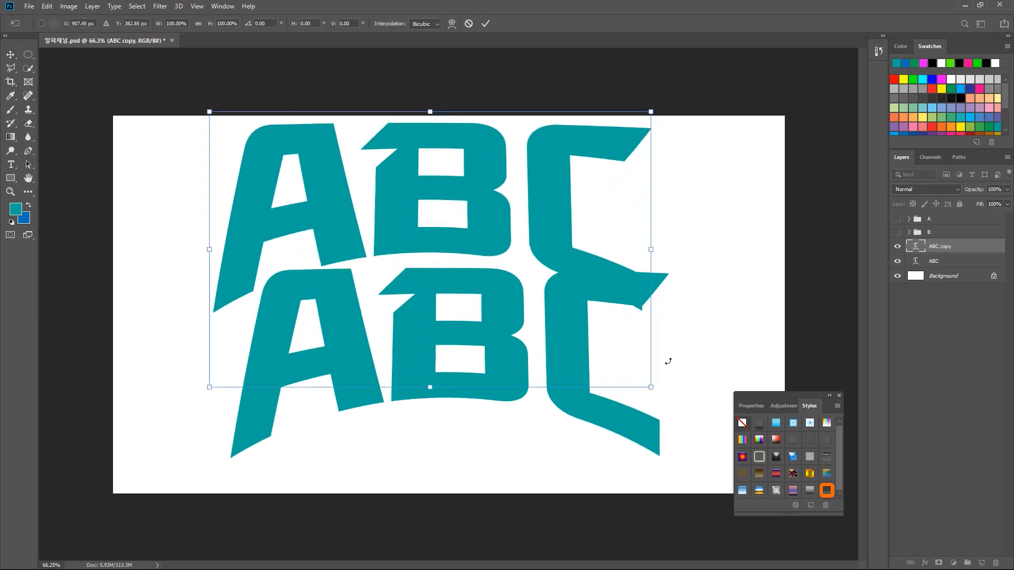
pyautogui.moveTo(650, 387); pyautogui.dragTo(573, 338)
pyautogui.moveTo(504, 249); pyautogui.dragTo(513, 234)
pyautogui.press('Return')
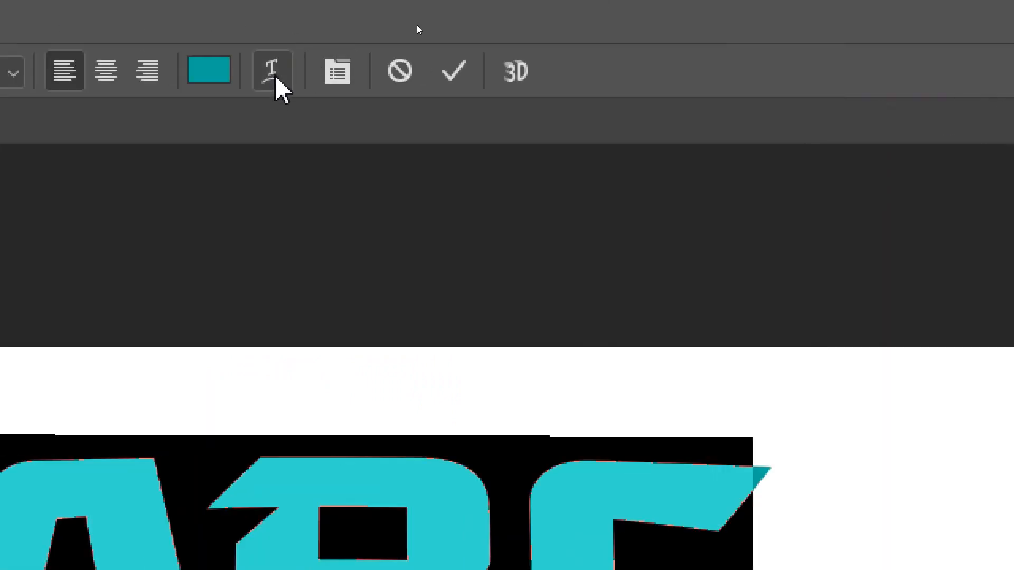
# Set the upper ABC copy's warp style to None and commit the text edit
pyautogui.click(274, 78)
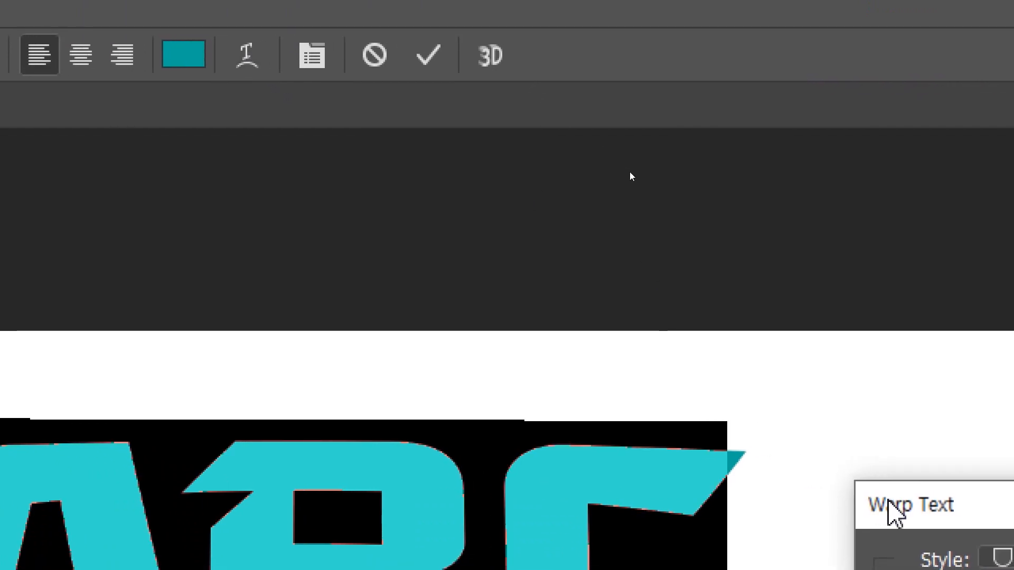
pyautogui.moveTo(895, 513); pyautogui.dragTo(601, 254)
pyautogui.click(792, 301)
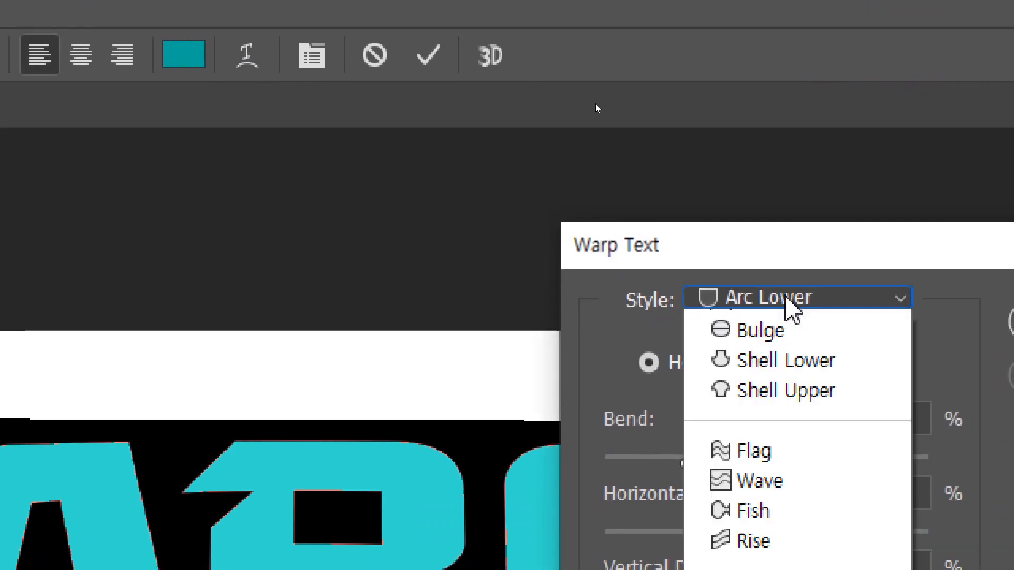
pyautogui.click(776, 331)
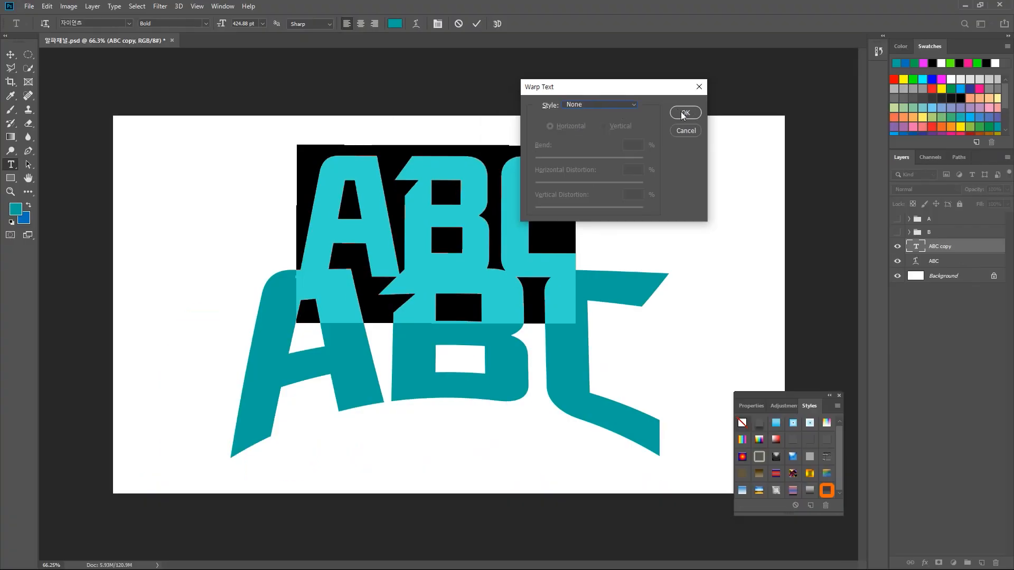
pyautogui.click(683, 113)
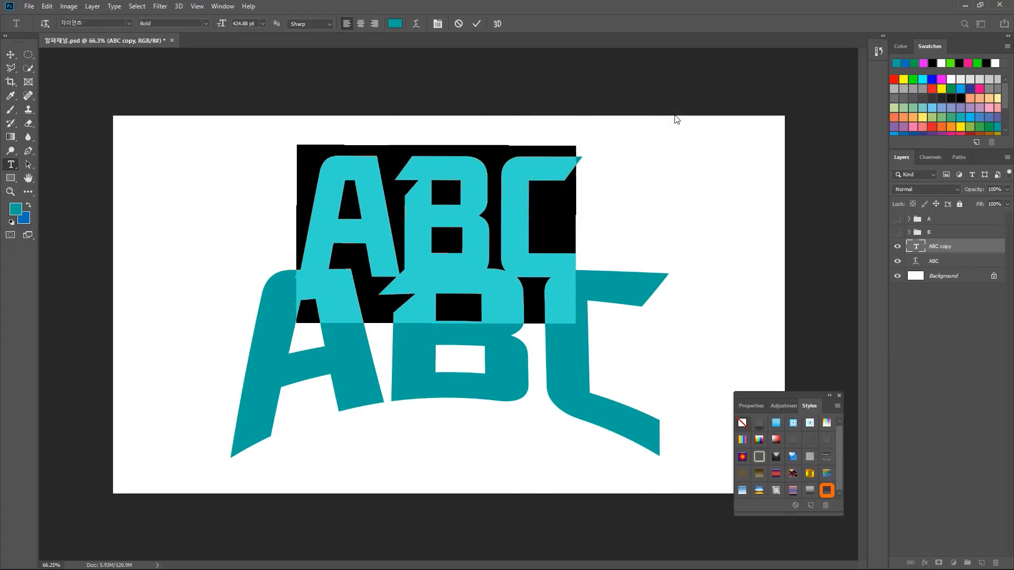
pyautogui.click(16, 55)
# Scale the unwarped ABC copy down further and place it centred above the large ABC text
pyautogui.moveTo(372, 196); pyautogui.dragTo(342, 184)
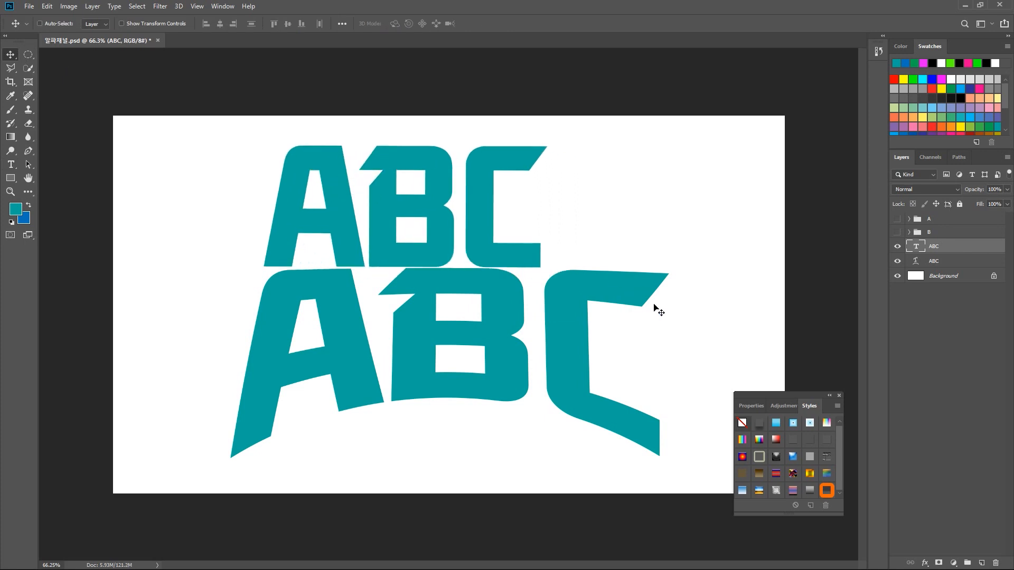
pyautogui.hotkey('ctrl', 't')
pyautogui.moveTo(547, 313); pyautogui.dragTo(511, 292)
pyautogui.moveTo(471, 235); pyautogui.dragTo(517, 229)
pyautogui.press('Return')
# Replace the upper ABC copy's text with "공영방송" and commit the edit
pyautogui.doubleClick(460, 205)
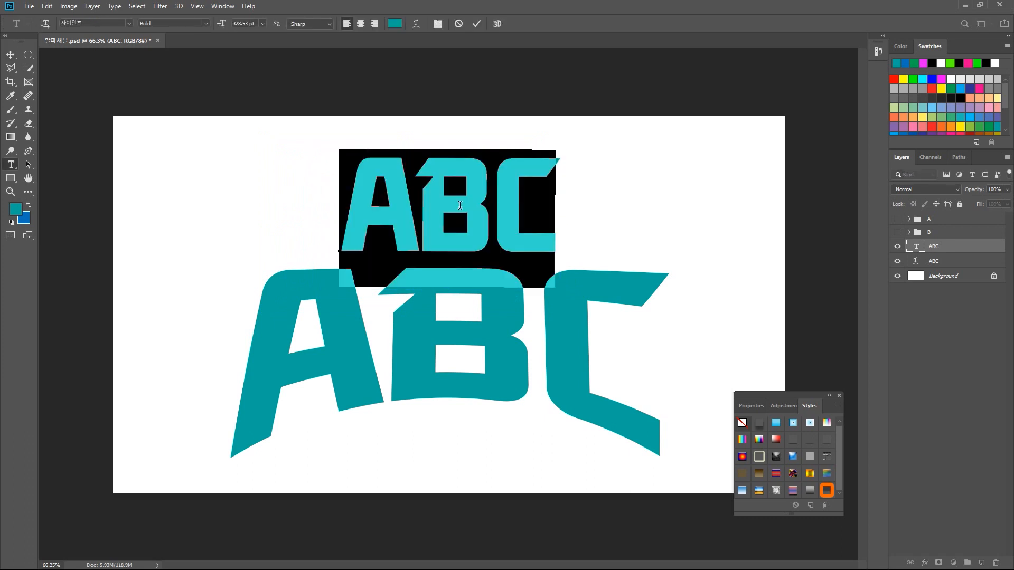
pyautogui.write('rhd')
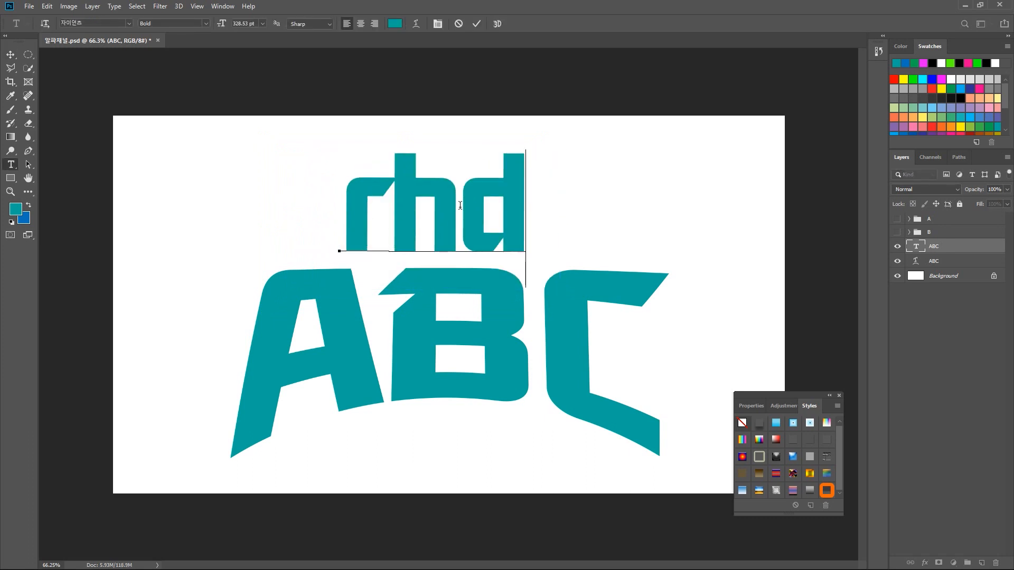
pyautogui.press('BackSpace')
pyautogui.press('BackSpace')
pyautogui.press('BackSpace')
pyautogui.write('ㄱ홍')
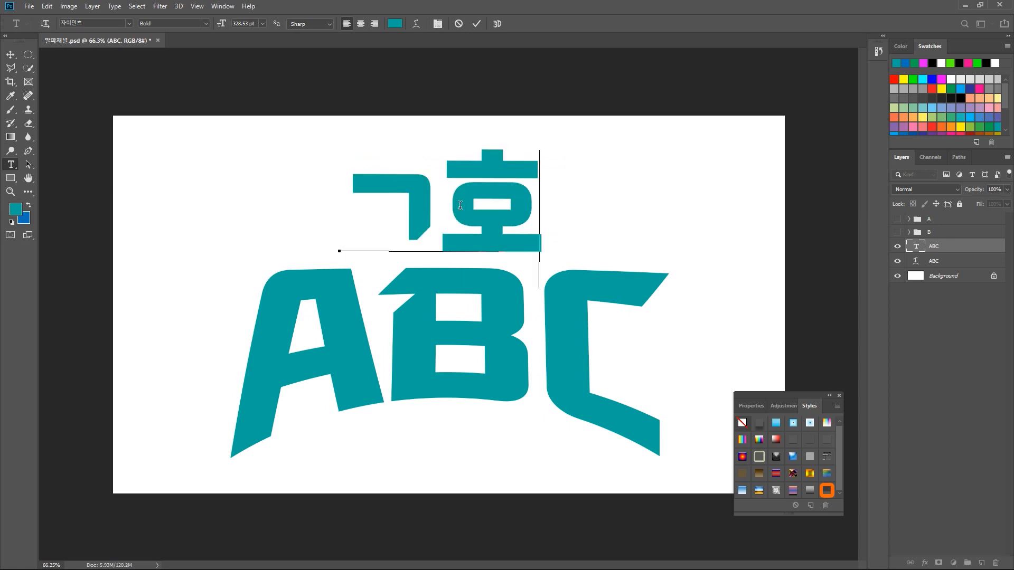
pyautogui.press('BackSpace')
pyautogui.press('BackSpace')
pyautogui.press('BackSpace')
pyautogui.press('BackSpace')
pyautogui.write('ㄱ')
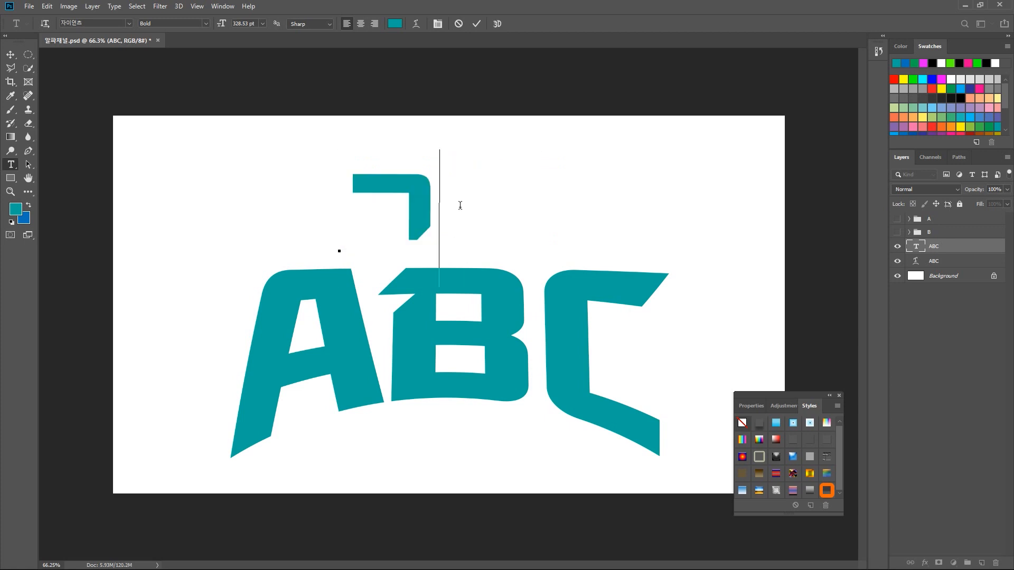
pyautogui.write('ㅗㅇㅕㅇㅂㅏㅇㅅㅗㅇ')
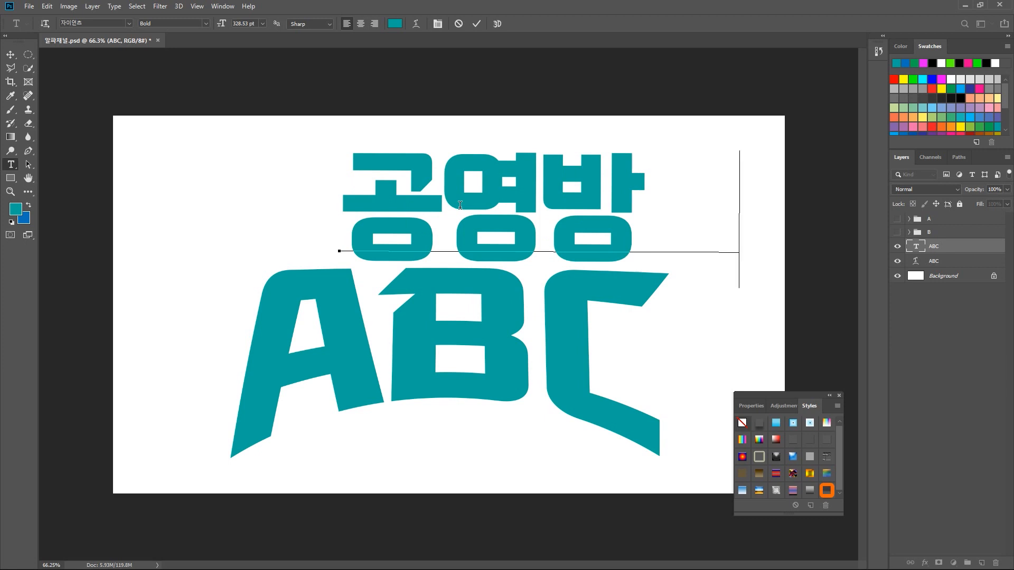
pyautogui.click(10, 54)
# Scale the 공영방송 text down and centre it above the large warped ABC text
pyautogui.moveTo(470, 204); pyautogui.dragTo(387, 201)
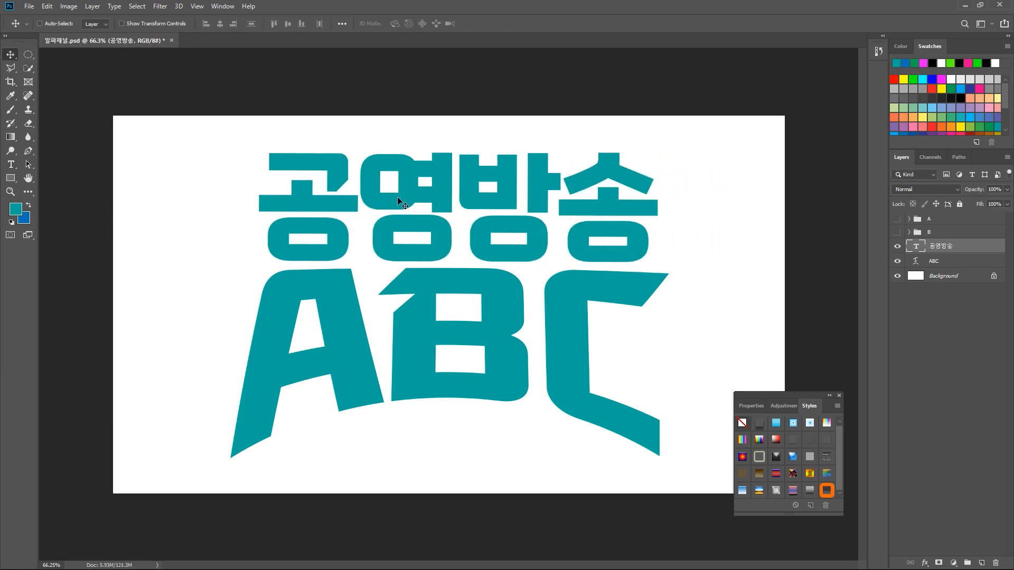
pyautogui.hotkey('ctrl', 't')
pyautogui.moveTo(657, 288); pyautogui.dragTo(608, 270)
pyautogui.press('Return')
pyautogui.moveTo(556, 240); pyautogui.dragTo(540, 242)
# Replace the letter A in the large warped ABC text with M
pyautogui.doubleClick(496, 300)
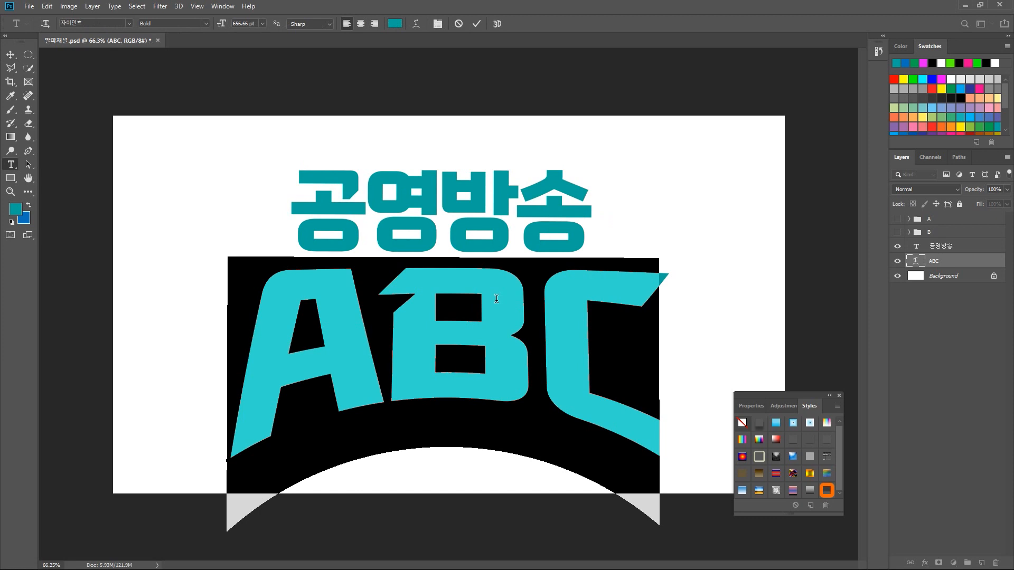
pyautogui.moveTo(375, 275); pyautogui.dragTo(214, 306)
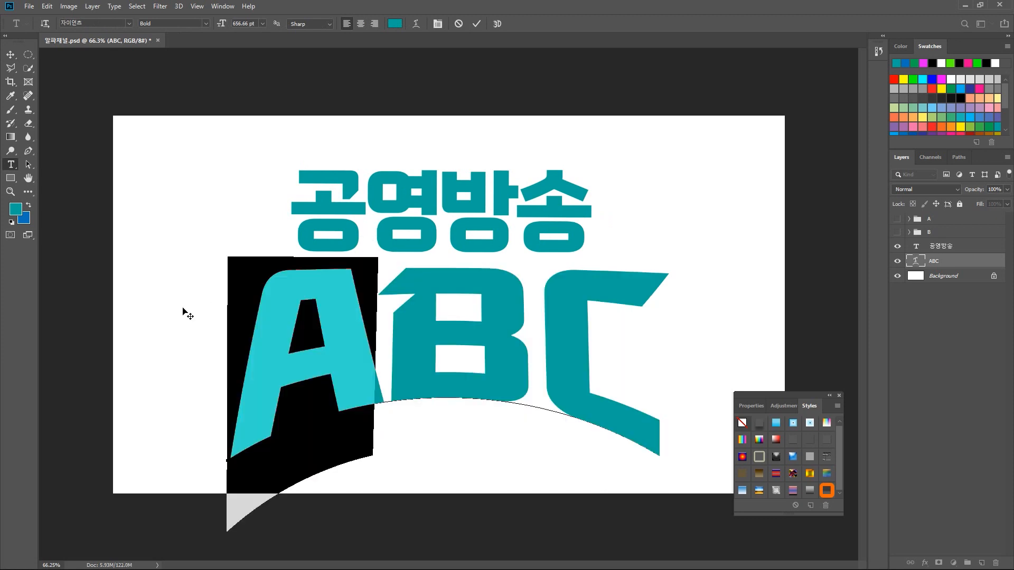
pyautogui.write('M')
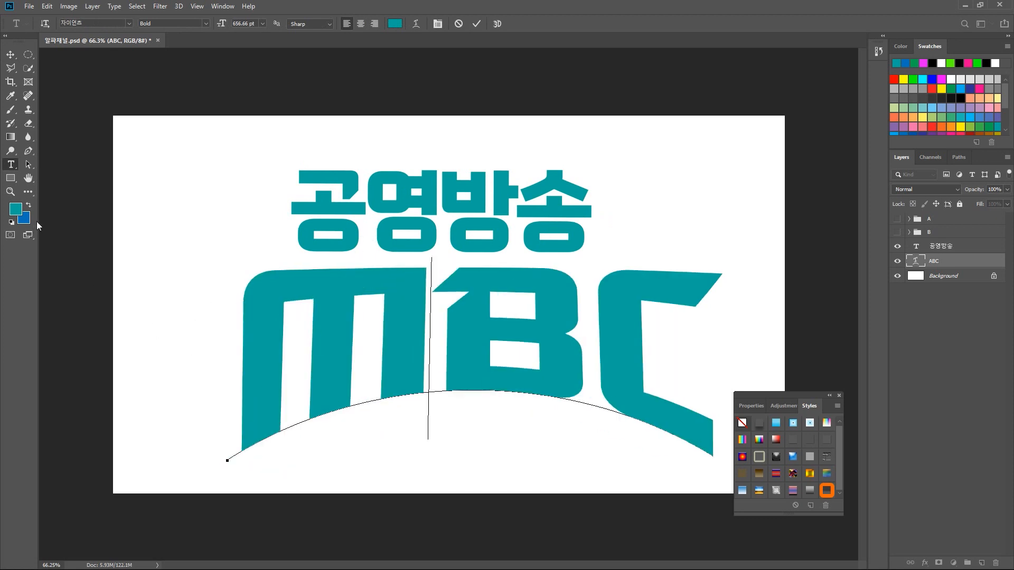
# Commit the MBC text edit, align 공영방송 above it, and centre both text layers together on the canvas
pyautogui.click(10, 54)
pyautogui.moveTo(488, 246); pyautogui.dragTo(503, 248)
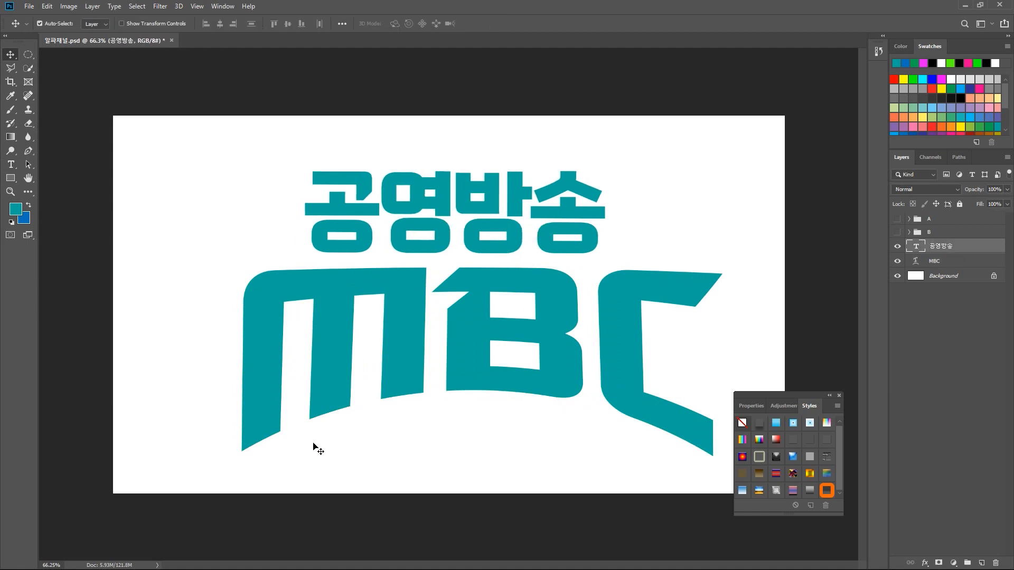
pyautogui.moveTo(510, 248); pyautogui.dragTo(479, 262)
pyautogui.keyDown('shift'); pyautogui.click(508, 295); pyautogui.keyUp('shift')
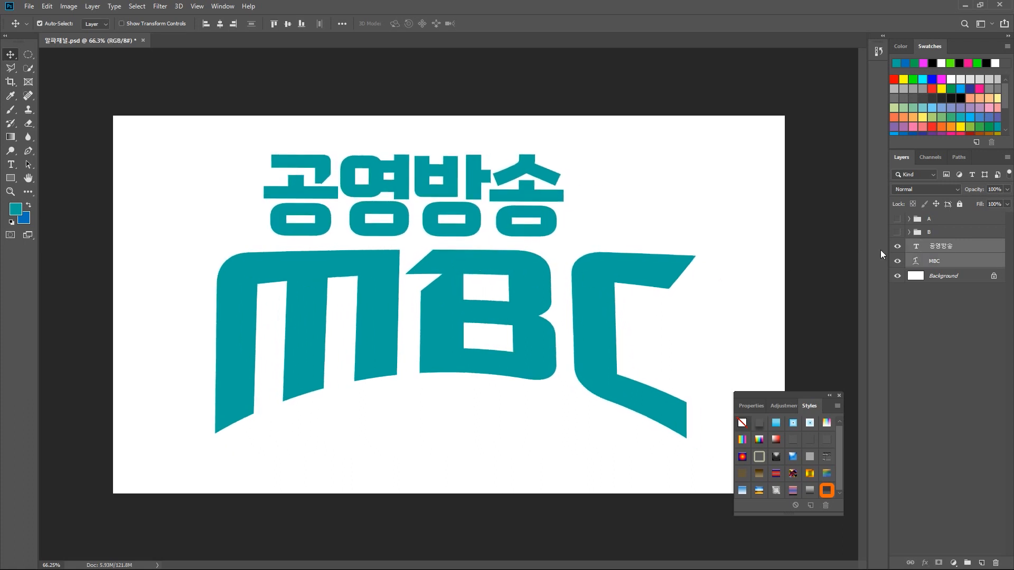
# Reopen the MBC layer's Warp Text settings, review the style list, and close them keeping Arc Lower with -47% bend
pyautogui.click(926, 264)
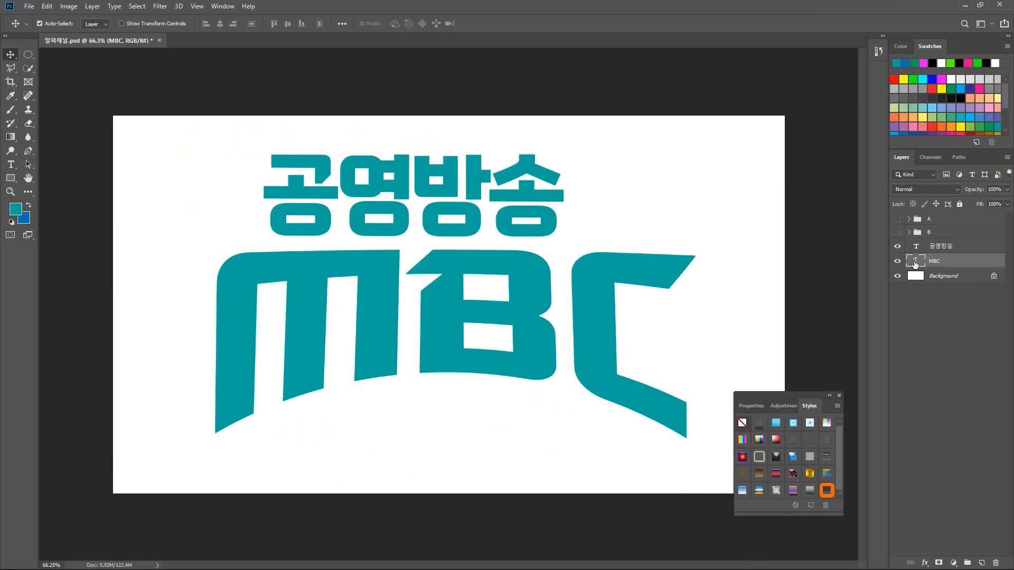
pyautogui.doubleClick(915, 262)
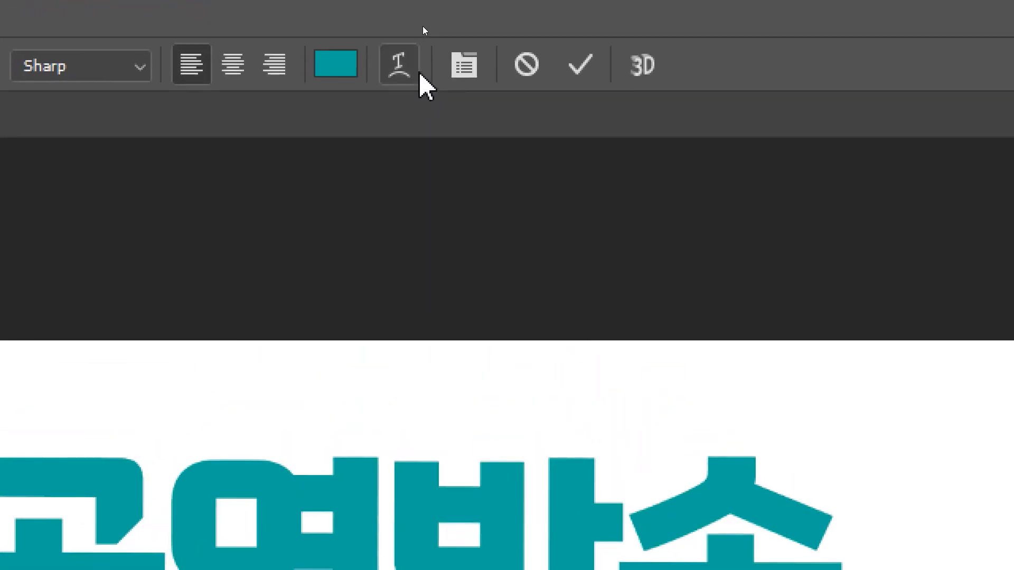
pyautogui.click(420, 75)
pyautogui.moveTo(864, 244); pyautogui.dragTo(558, 123)
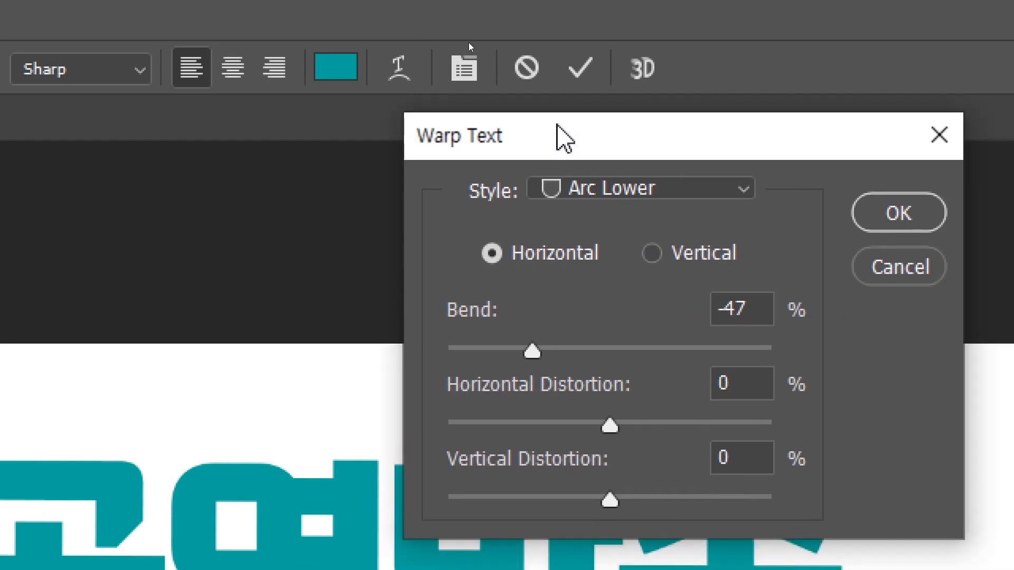
pyautogui.click(678, 192)
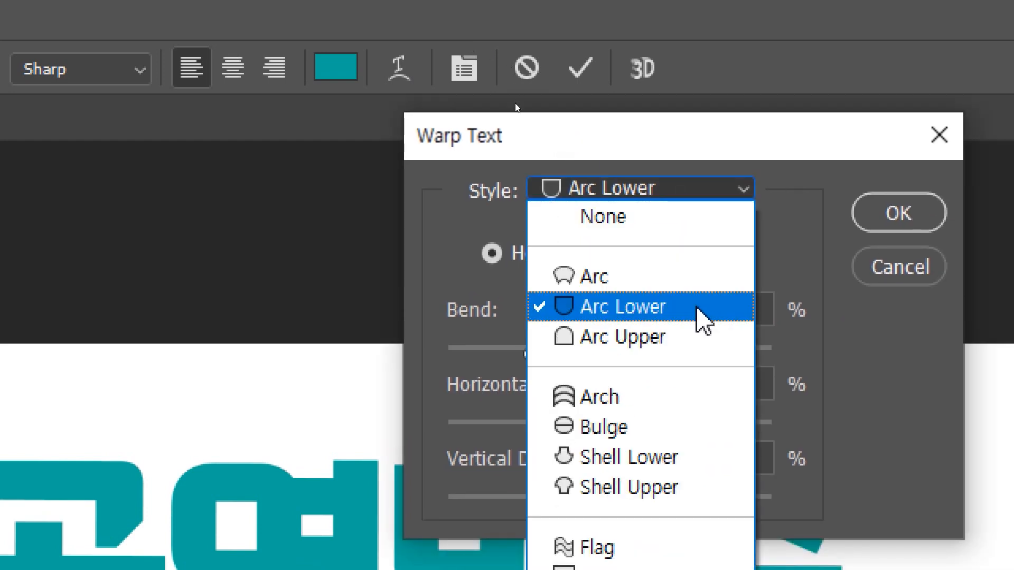
pyautogui.click(818, 257)
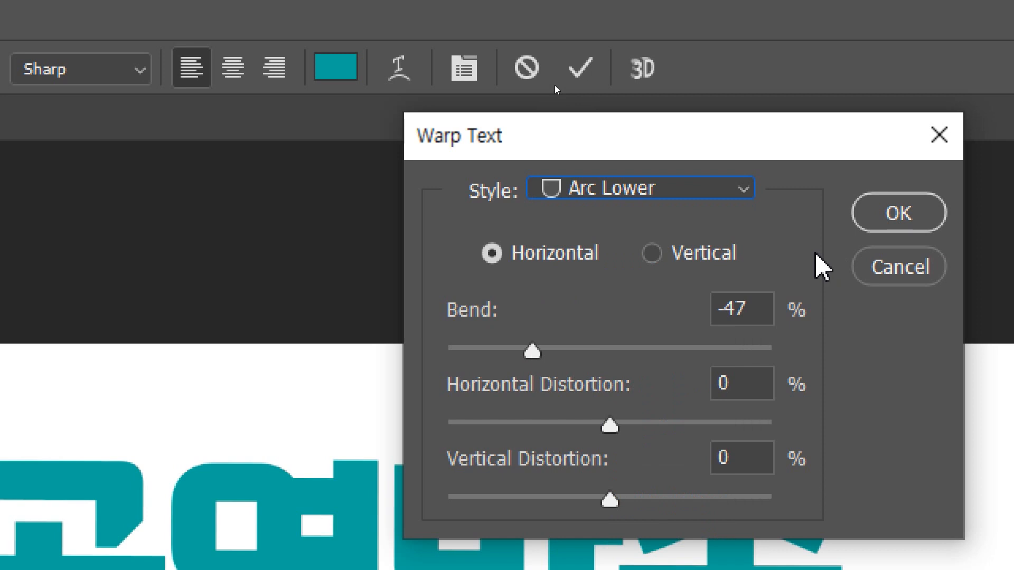
pyautogui.press('alt')
pyautogui.press('alt')
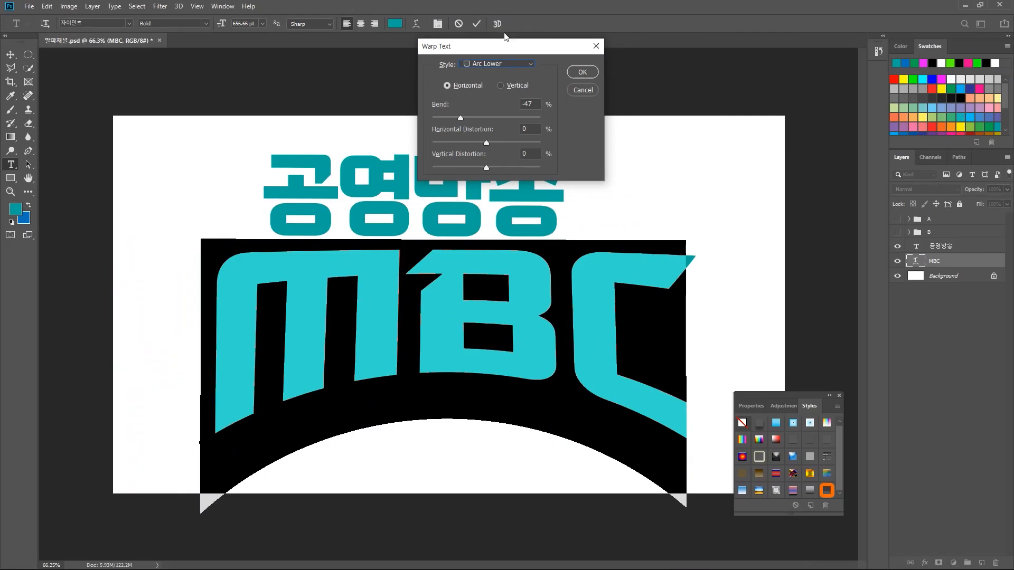
pyautogui.moveTo(503, 43); pyautogui.dragTo(701, 95)
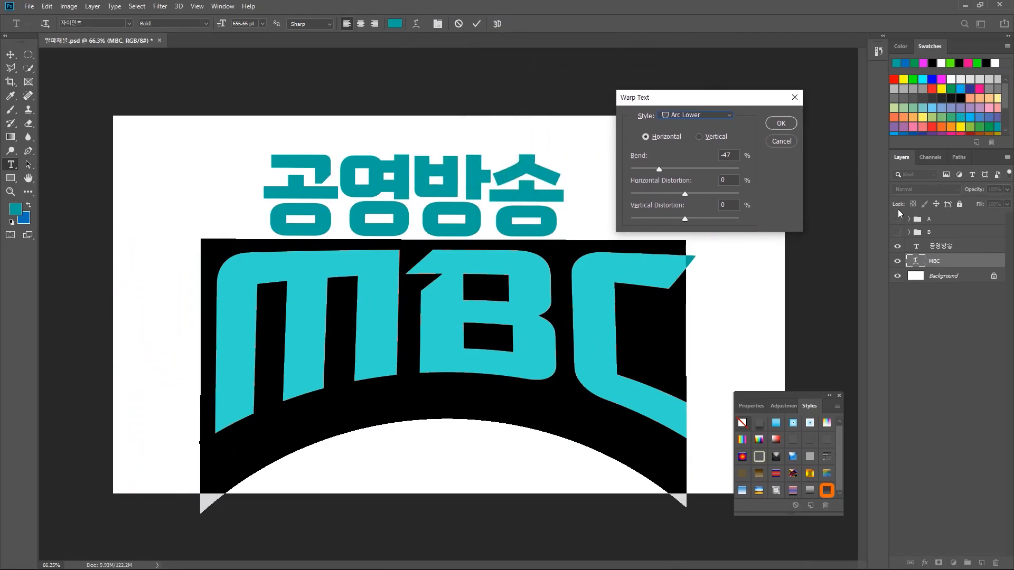
pyautogui.click(781, 122)
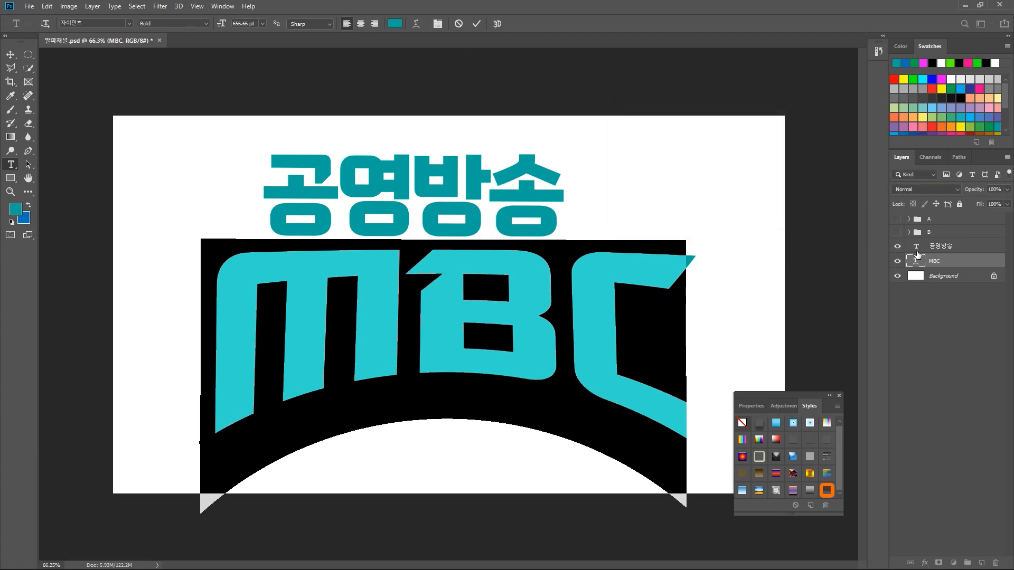
pyautogui.click(927, 263)
pyautogui.press('v')
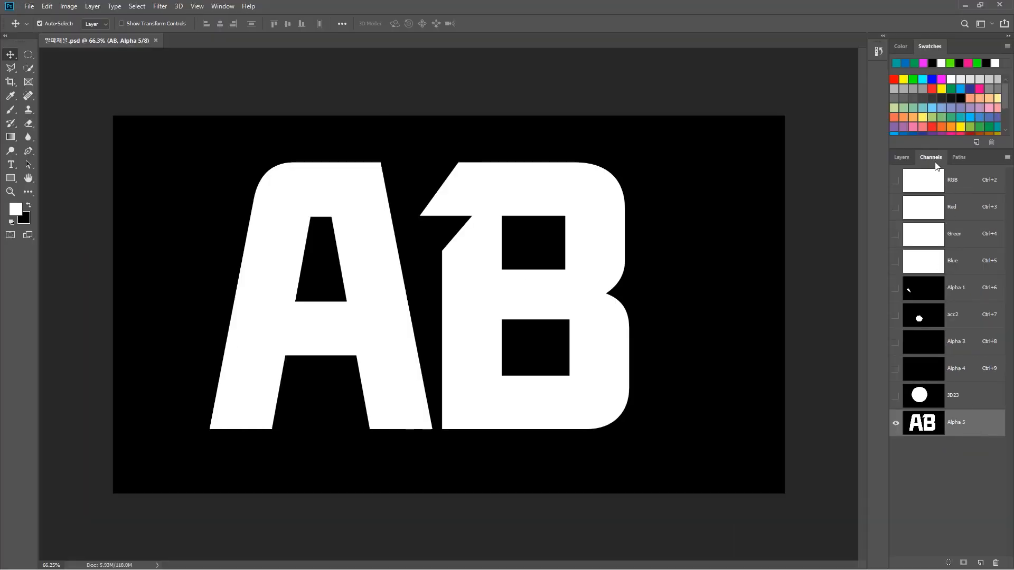
# Make the hidden AB text layer visible and replace its text with "007"
pyautogui.click(902, 157)
pyautogui.click(957, 265)
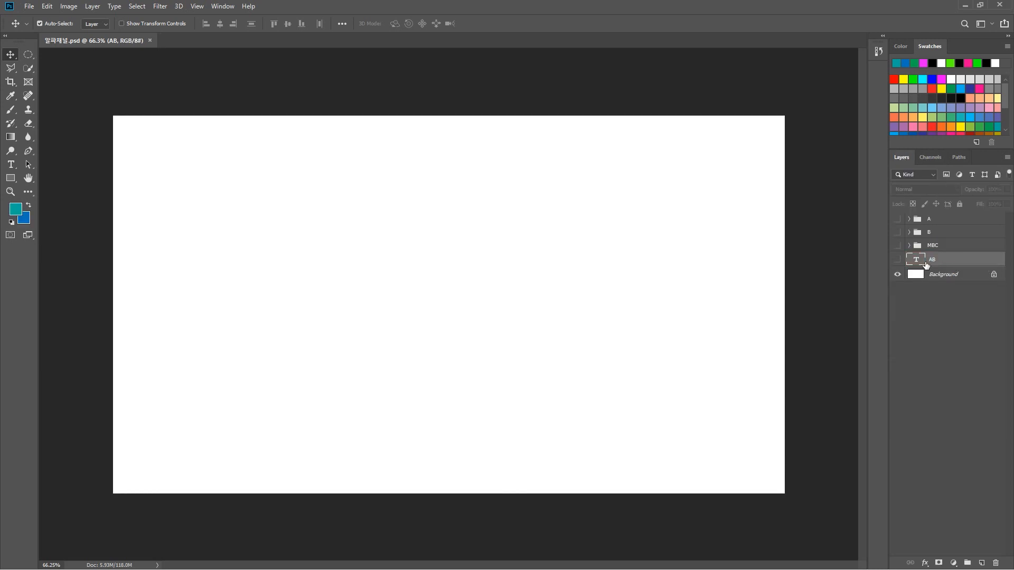
pyautogui.click(898, 260)
pyautogui.doubleClick(558, 300)
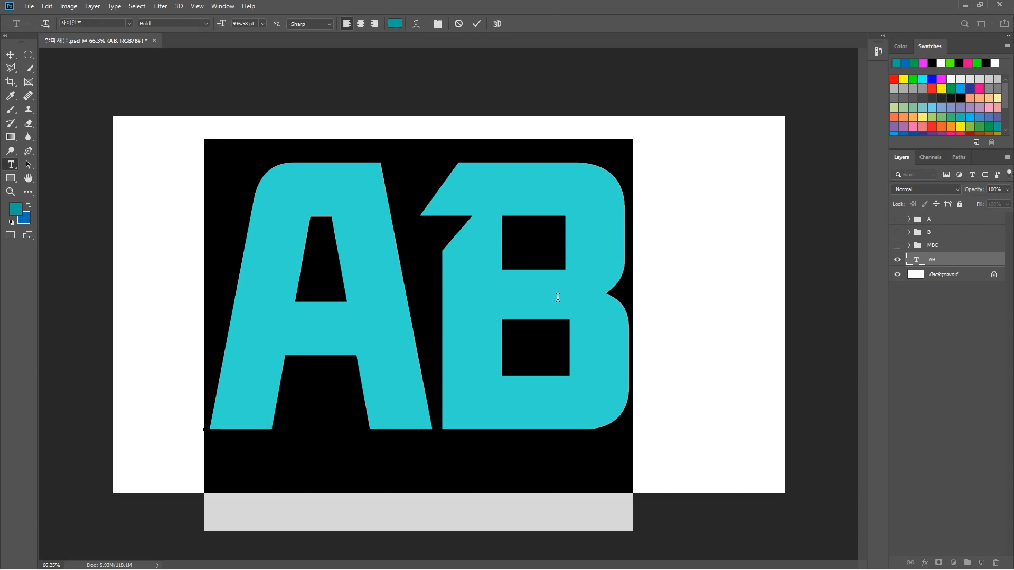
pyautogui.write('007')
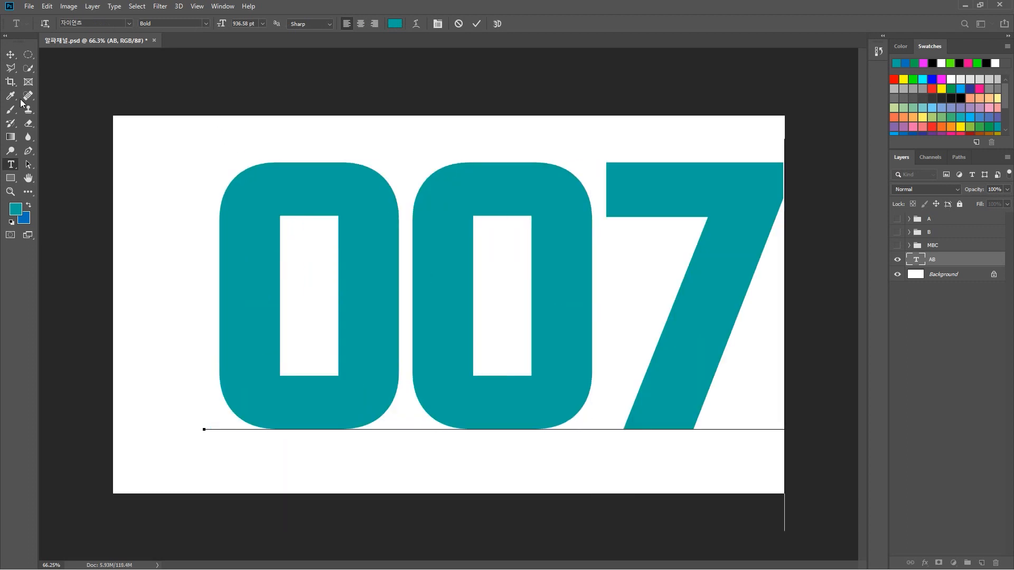
# Commit the 007 text, scale it to about 82%, and centre it on the canvas
pyautogui.click(11, 54)
pyautogui.moveTo(423, 276); pyautogui.dragTo(394, 289)
pyautogui.hotkey('ctrl', 't')
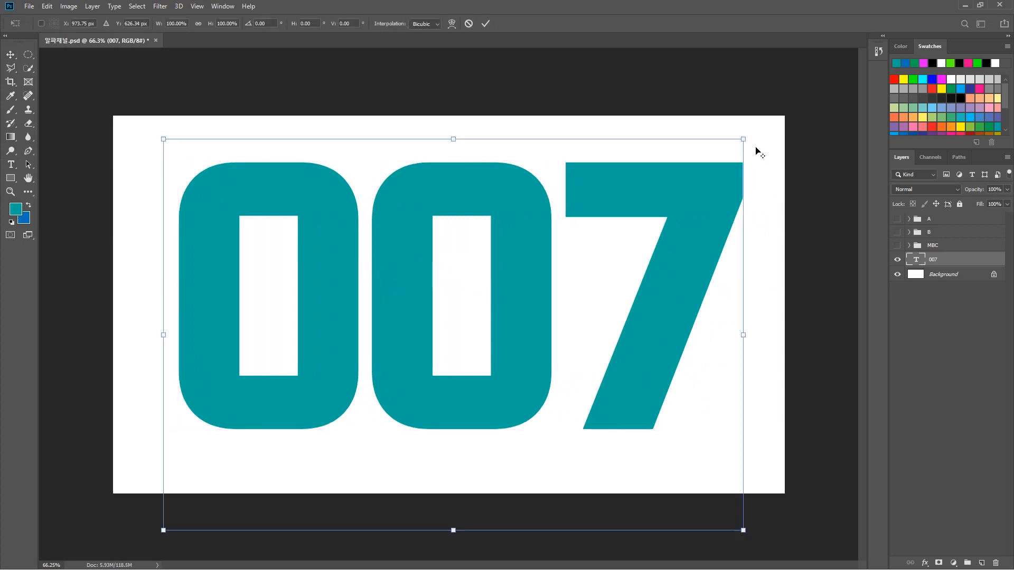
pyautogui.moveTo(744, 142); pyautogui.dragTo(686, 172)
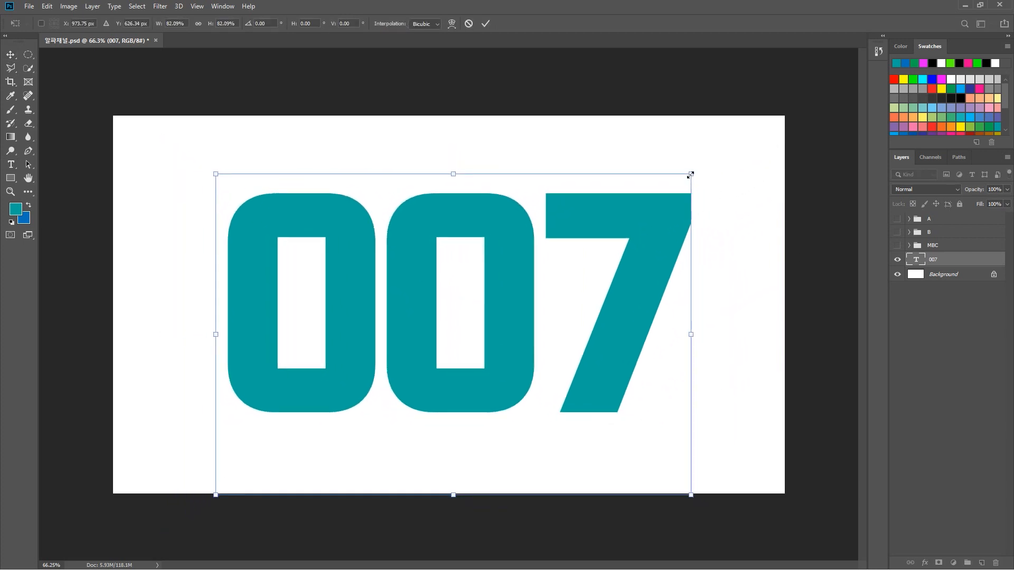
pyautogui.press('Return')
pyautogui.moveTo(664, 229); pyautogui.dragTo(654, 232)
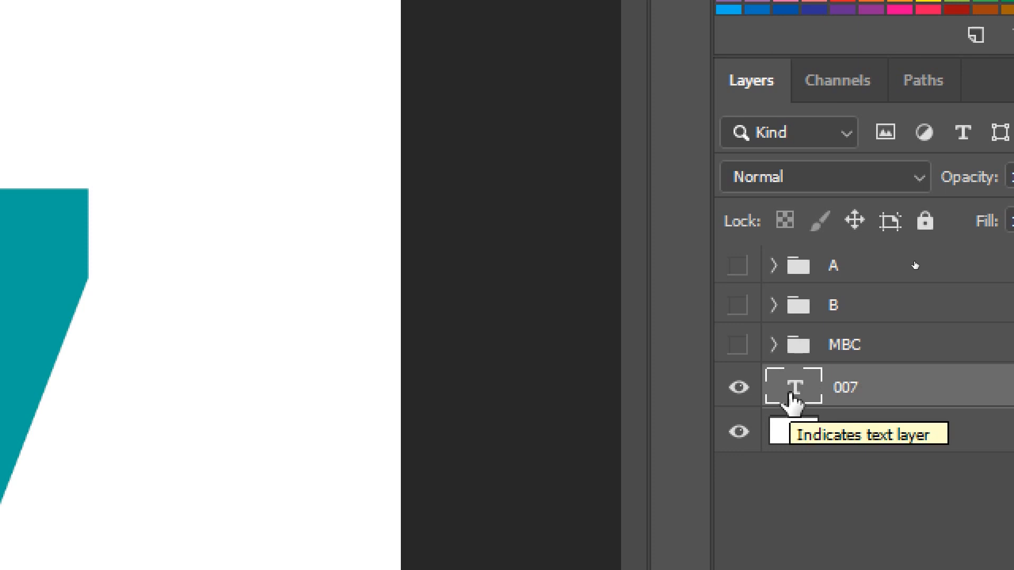
# Load the 007 text layer's outline as a selection and save it as a new alpha channel
pyautogui.moveTo(792, 401); pyautogui.dragTo(793, 403)
pyautogui.keyDown('ctrl'); pyautogui.click(792, 401); pyautogui.keyUp('ctrl')
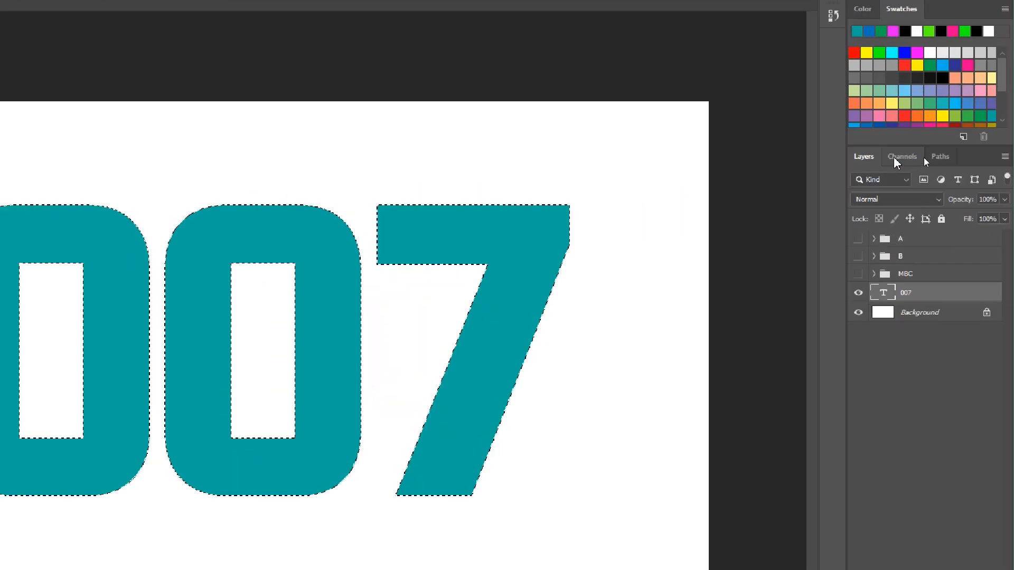
pyautogui.click(900, 158)
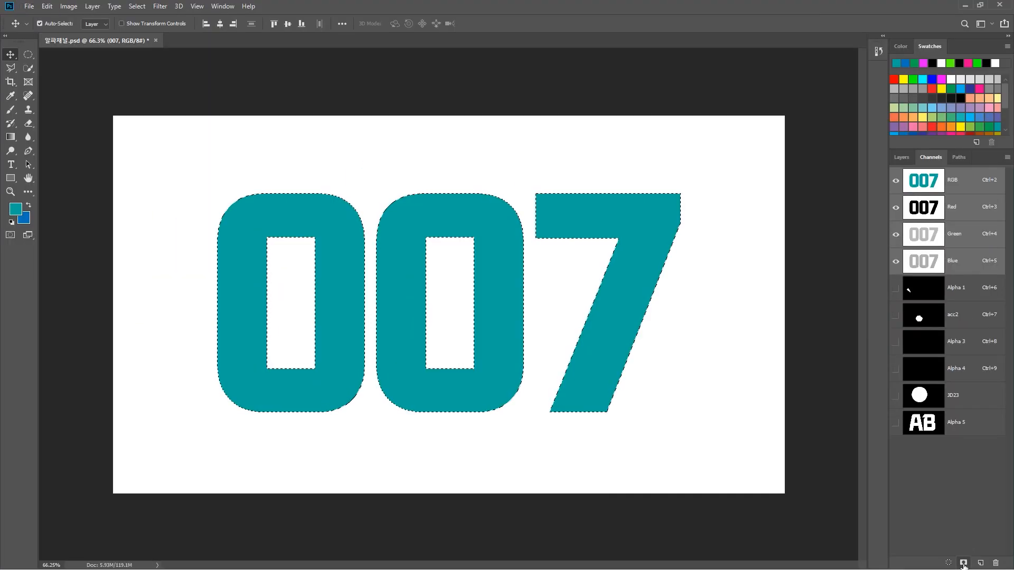
pyautogui.click(963, 564)
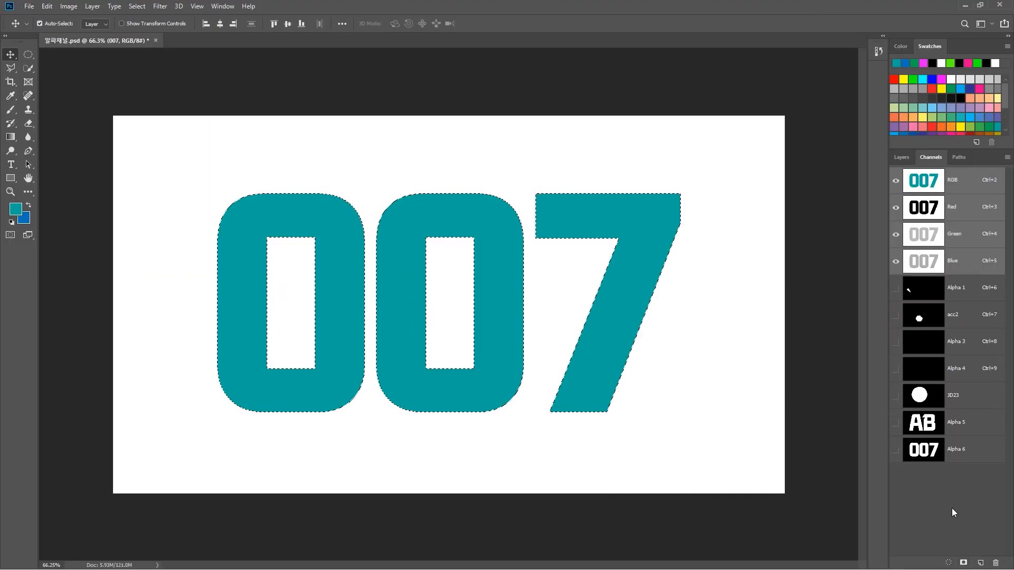
# Display the new 007 alpha channel by itself and save the document
pyautogui.click(964, 448)
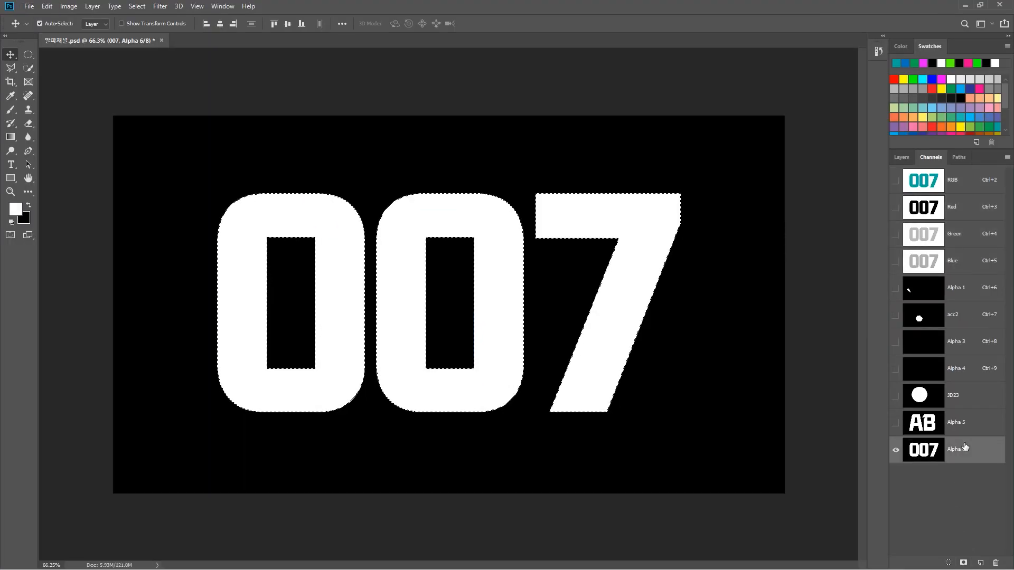
pyautogui.press('ctrl')
pyautogui.hotkey('ctrl', 's')
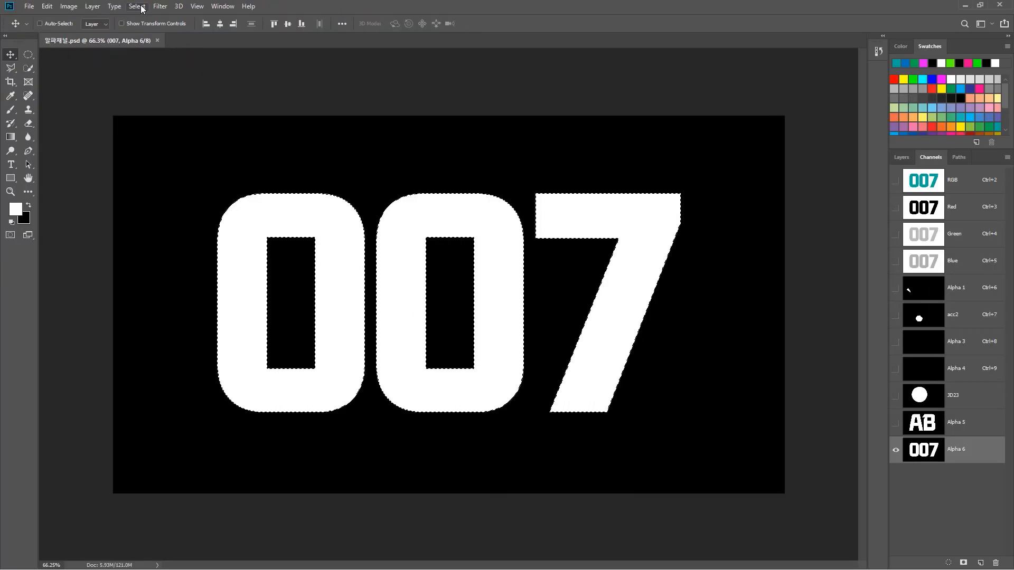
# Inspect the 007 outline's edges up close in the alpha channel and clear the selection
pyautogui.hotkey('ctrl', '-')
pyautogui.hotkey('ctrl', '-')
pyautogui.hotkey('ctrl', '+')
pyautogui.hotkey('ctrl', '+')
pyautogui.hotkey('ctrl', '+')
pyautogui.hotkey('ctrl', '+')
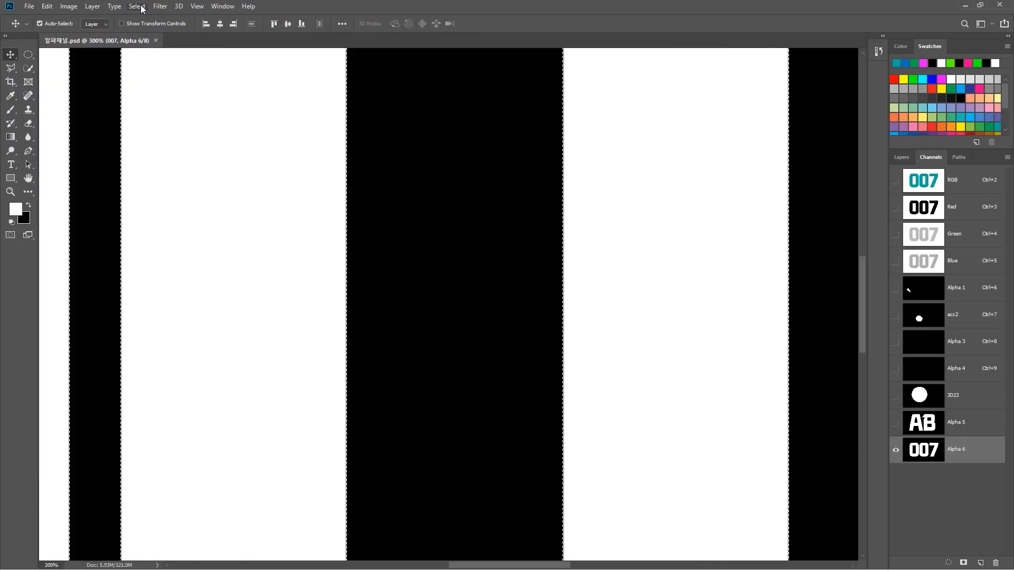
pyautogui.hotkey('ctrl', '+')
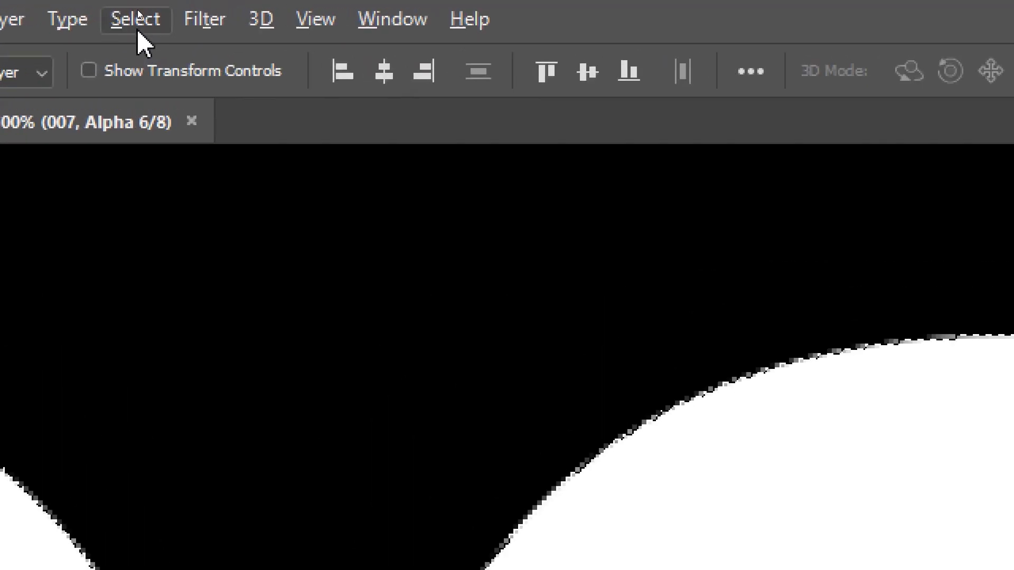
pyautogui.click(138, 7)
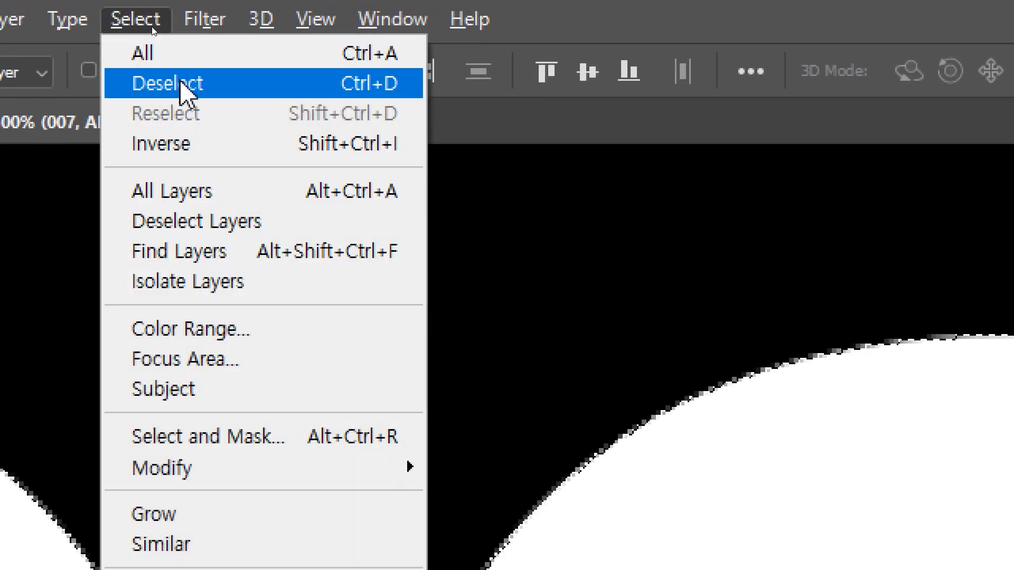
pyautogui.click(219, 87)
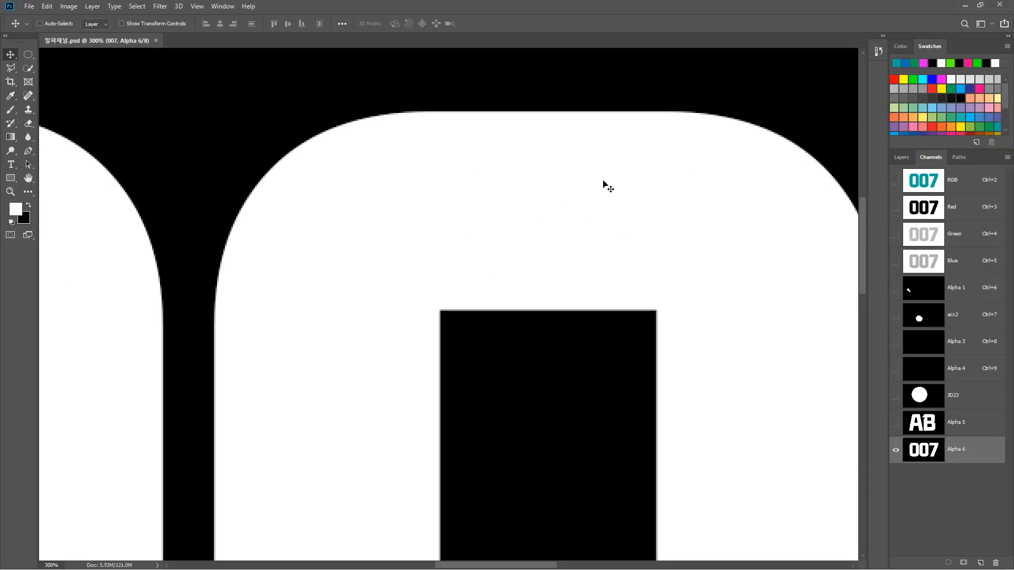
pyautogui.hotkey('ctrl', '-')
pyautogui.hotkey('ctrl', '0')
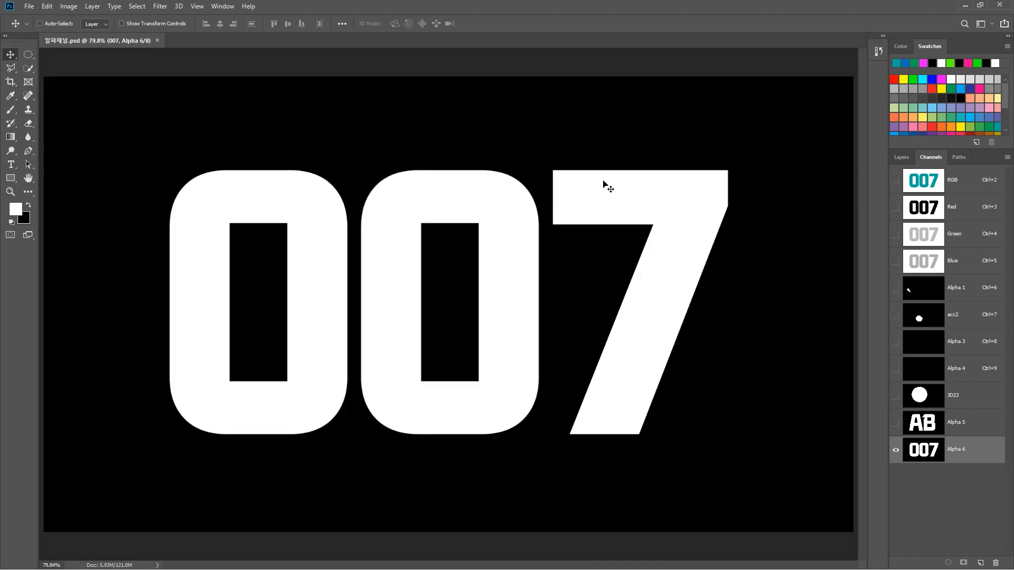
# Shift the white 007 shape in the alpha channel slightly to the left and down
pyautogui.press('ctrl')
pyautogui.moveTo(694, 213); pyautogui.dragTo(651, 209)
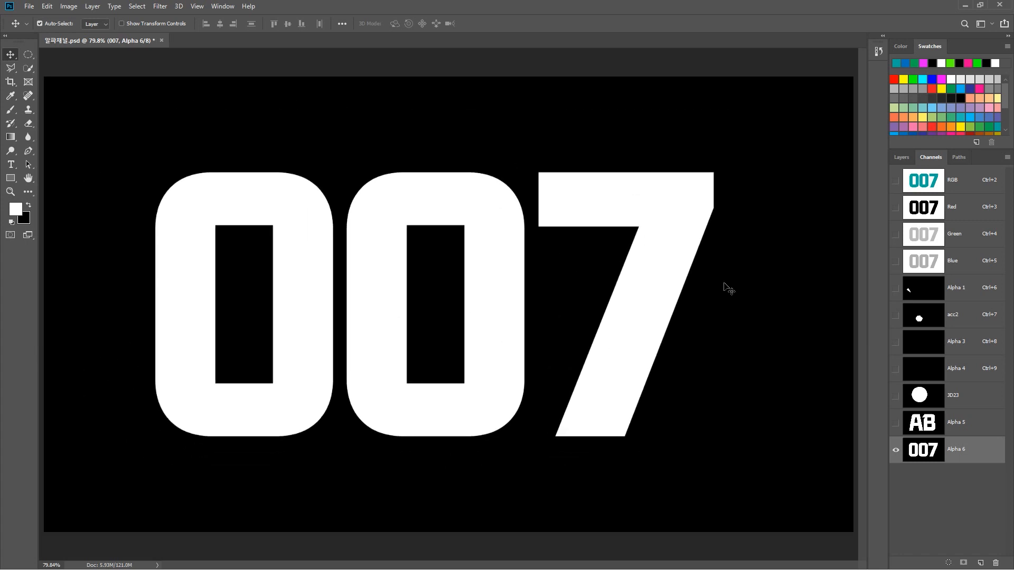
pyautogui.moveTo(674, 274)
pyautogui.mouseDown()
pyautogui.moveTo(618, 235)
pyautogui.moveTo(702, 209)
pyautogui.moveTo(662, 267)
pyautogui.moveTo(678, 285)
pyautogui.moveTo(675, 275)
pyautogui.mouseUp()
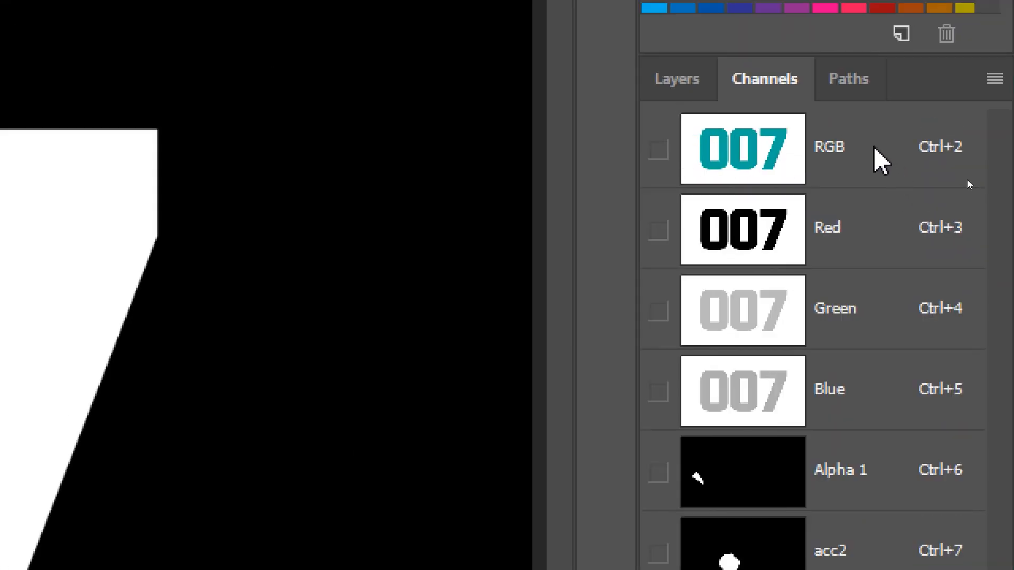
# Show the RGB channels together with the 007 alpha channel and hide the 007 text layer
pyautogui.click(660, 151)
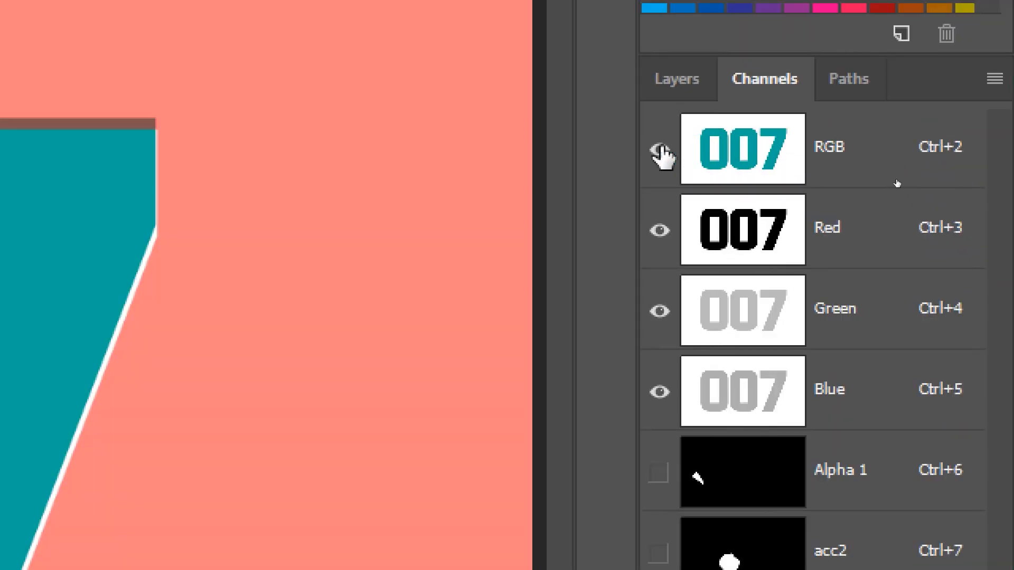
pyautogui.click(674, 82)
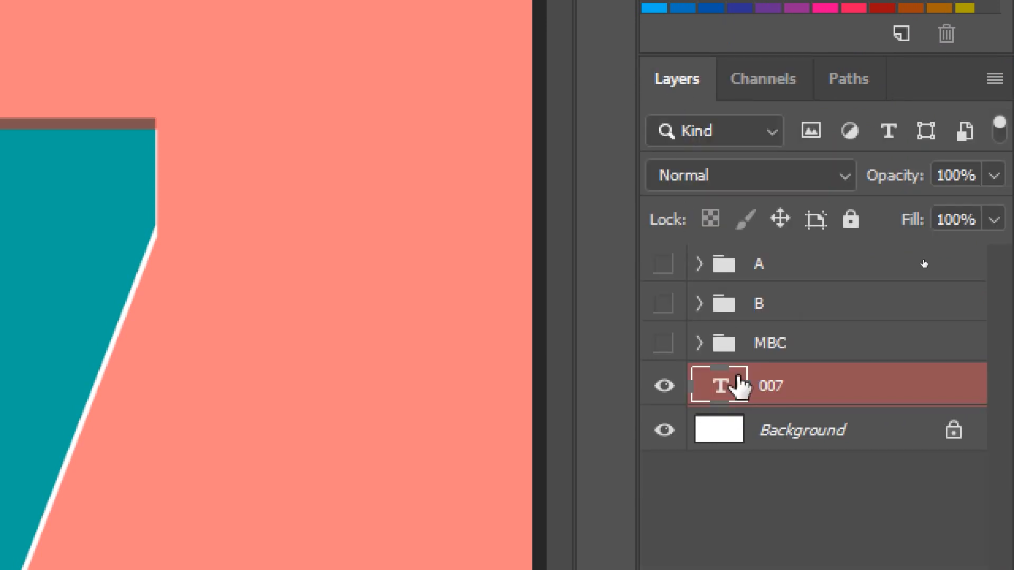
pyautogui.click(665, 386)
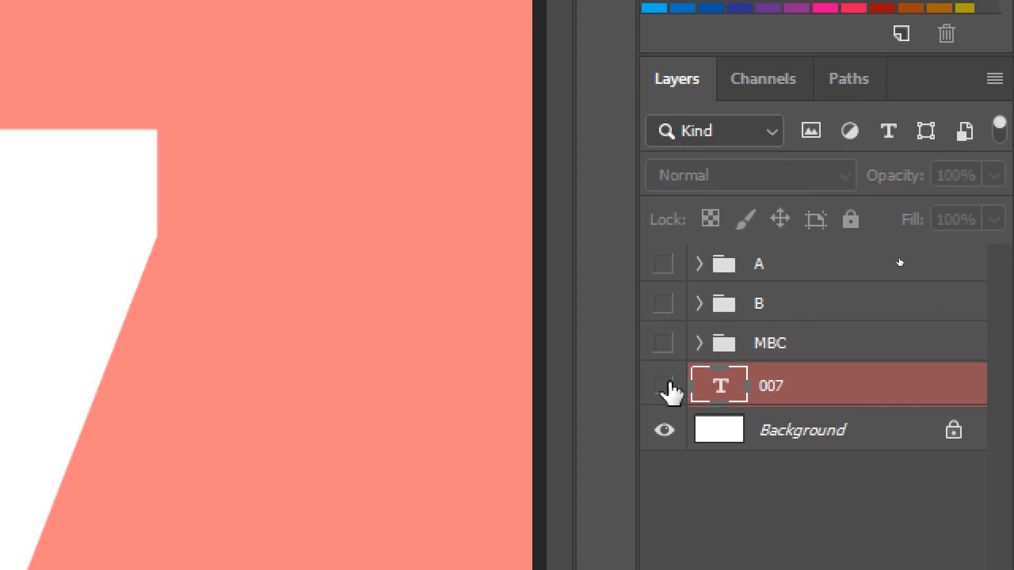
# Toggle the RGB composite's visibility off and on to compare the alpha channel alone with its red overlay
pyautogui.click(778, 87)
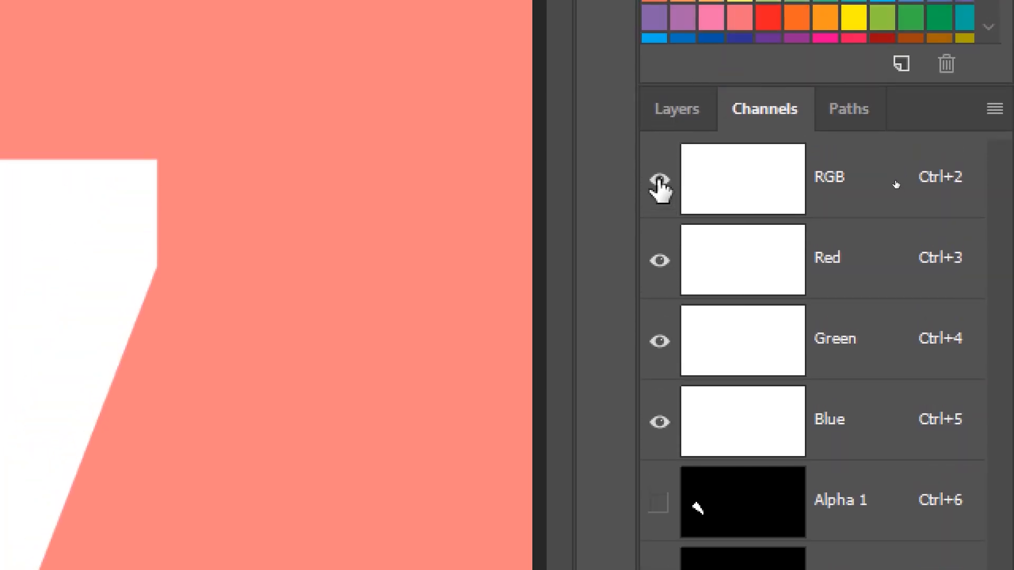
pyautogui.click(660, 185)
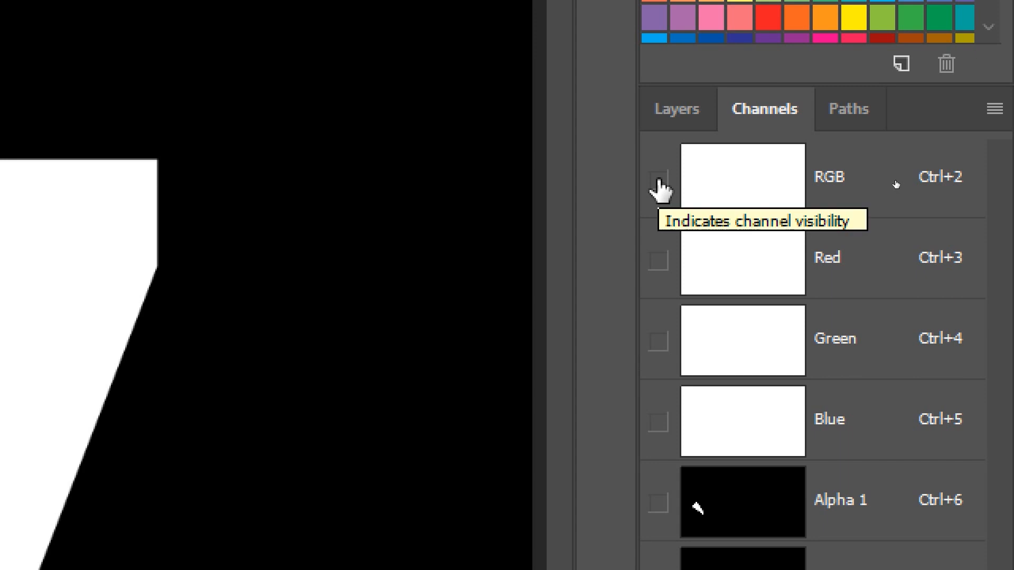
pyautogui.click(660, 185)
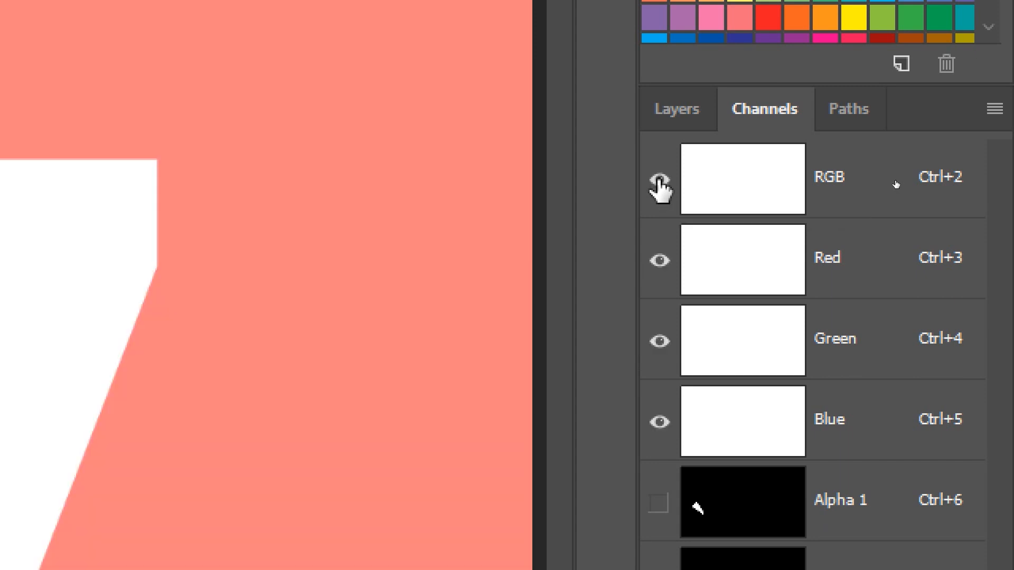
# Hide the RGB composite and toggle the Green channel's visibility on and off over the 007 alpha channel
pyautogui.click(660, 184)
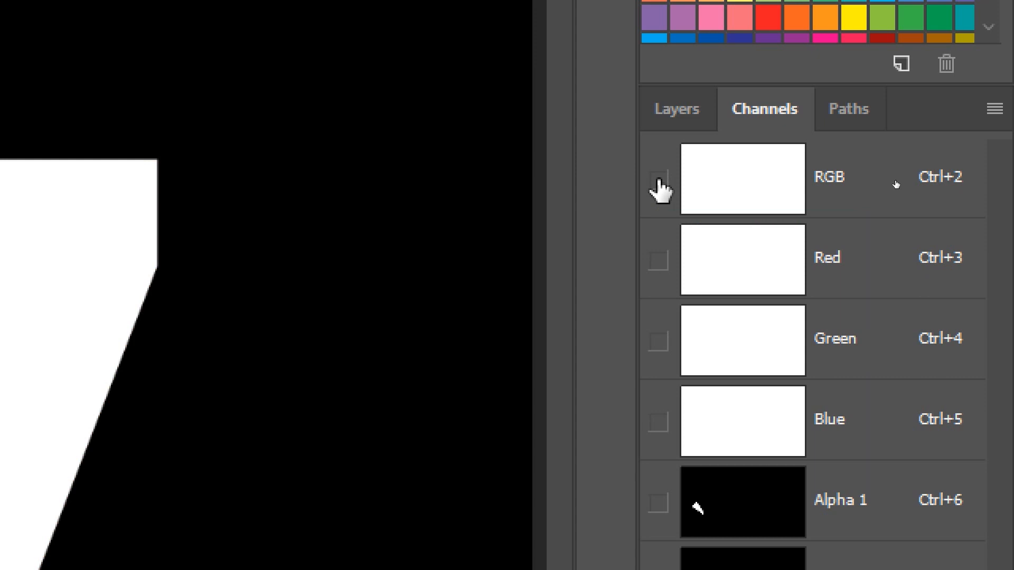
pyautogui.scroll(-5, 766, 407)
pyautogui.scroll(-4, 880, 512)
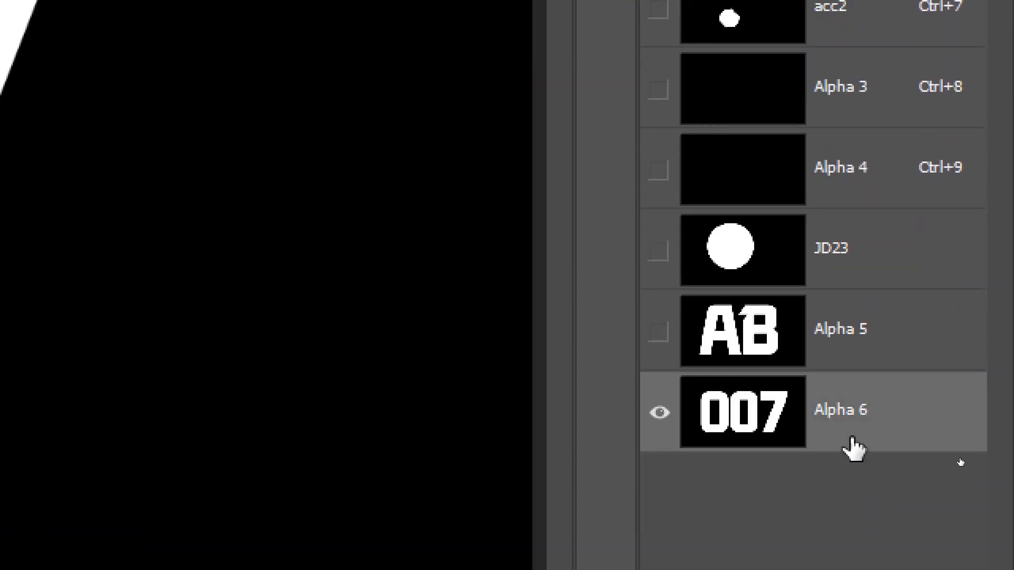
pyautogui.scroll(5, 826, 105)
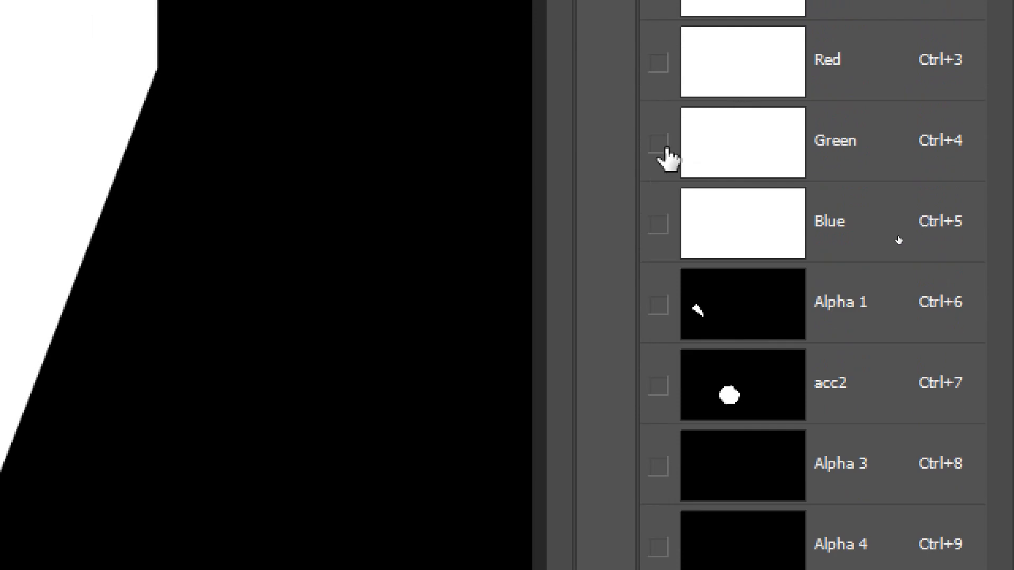
pyautogui.click(659, 143)
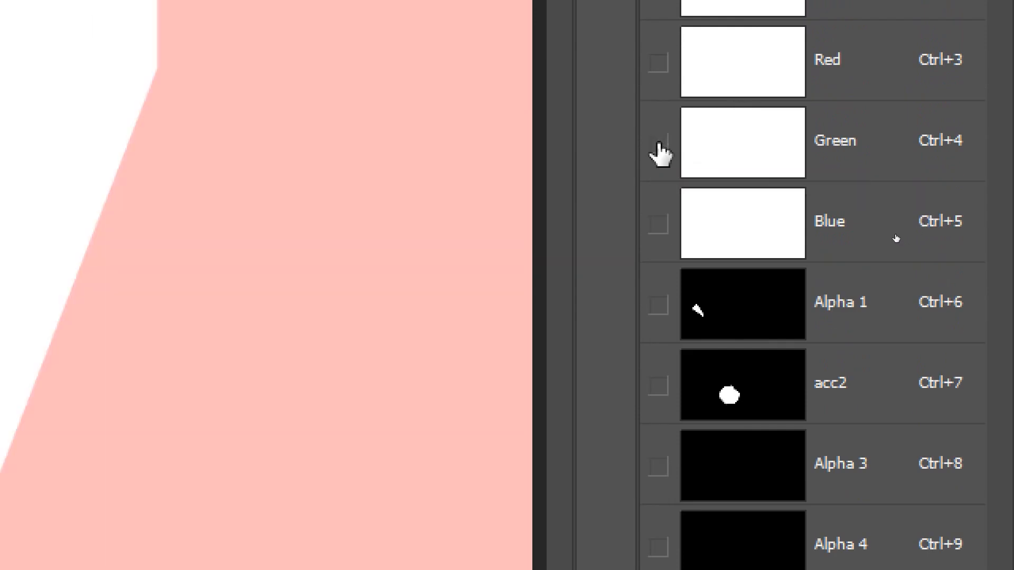
pyautogui.click(659, 144)
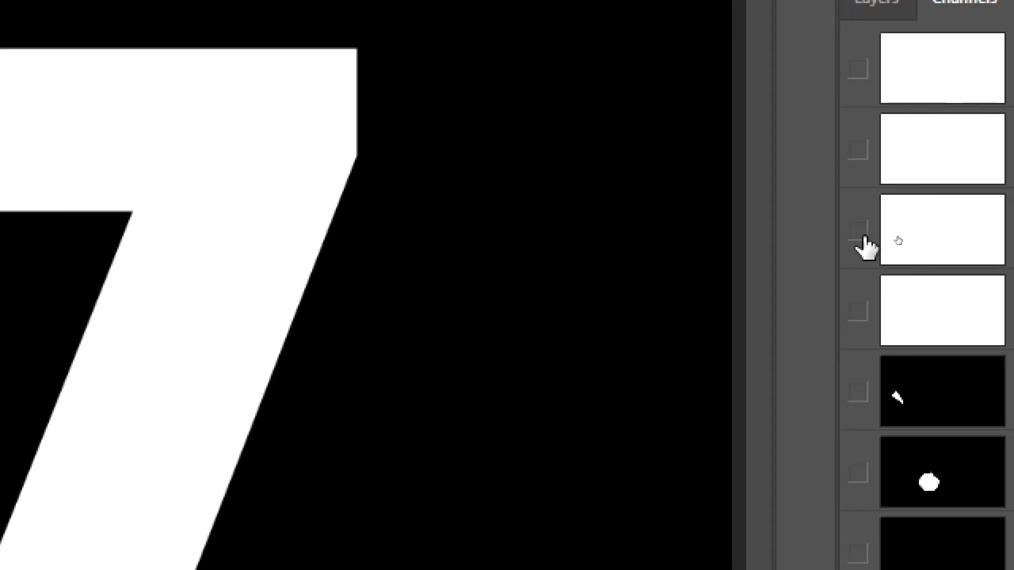
# Turn on the Green, Blue and Red channels one by one to compare their overlays with the 007 alpha channel
pyautogui.click(860, 231)
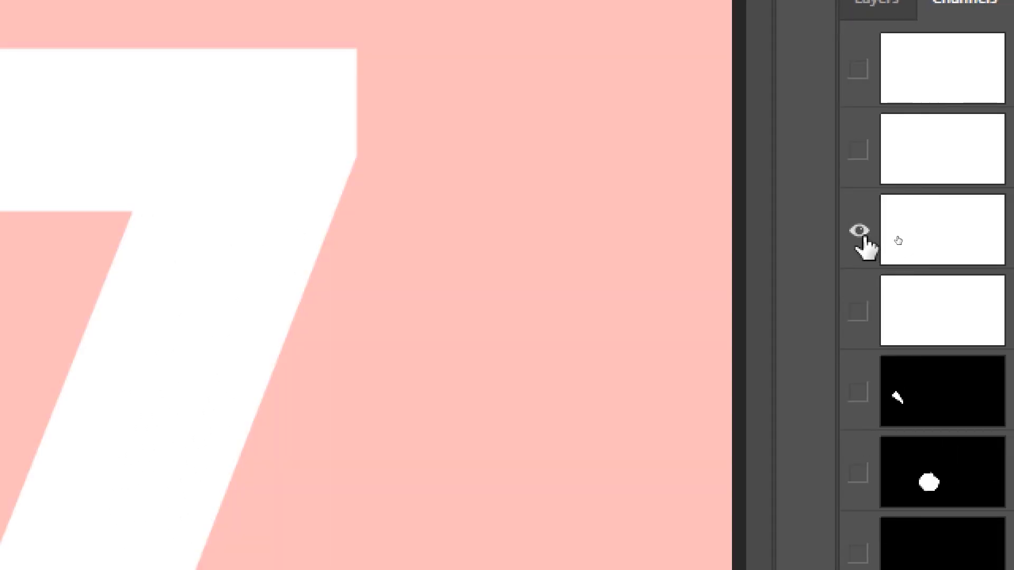
pyautogui.click(860, 232)
pyautogui.click(861, 232)
pyautogui.click(859, 311)
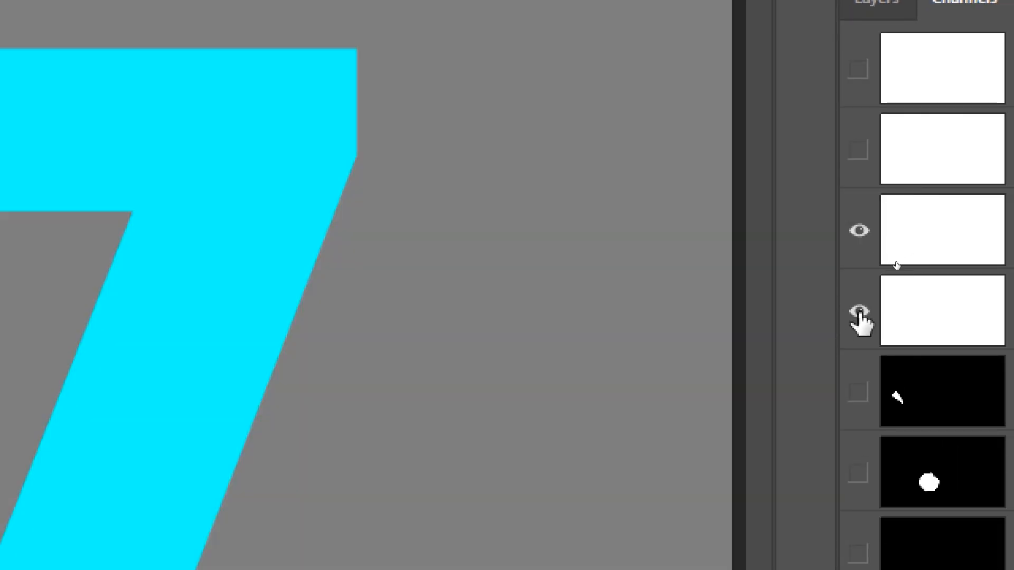
pyautogui.click(858, 159)
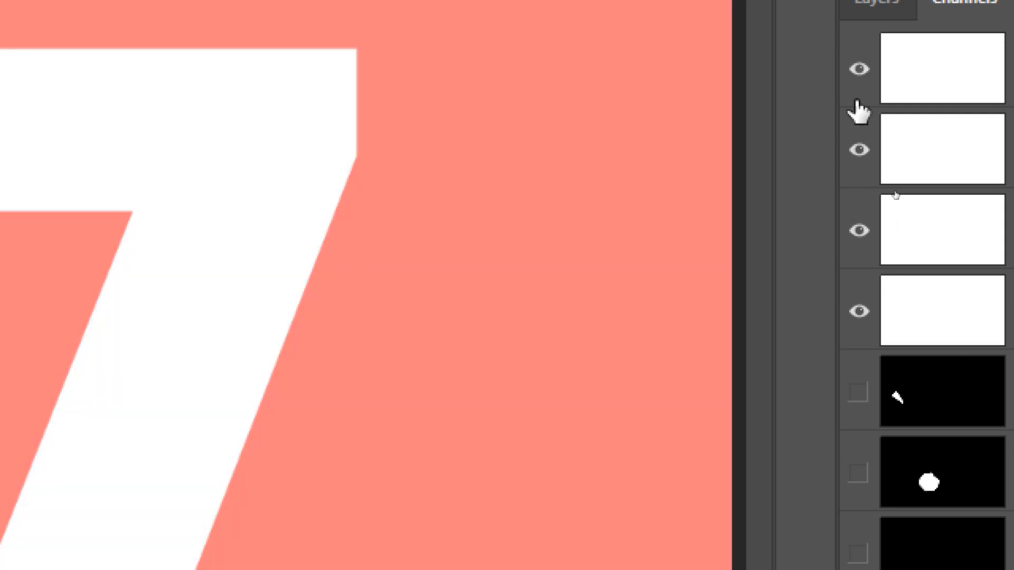
# Hide the RGB channels and move the white 007 shape in Alpha 6 slightly up and to the left
pyautogui.click(859, 70)
pyautogui.click(859, 70)
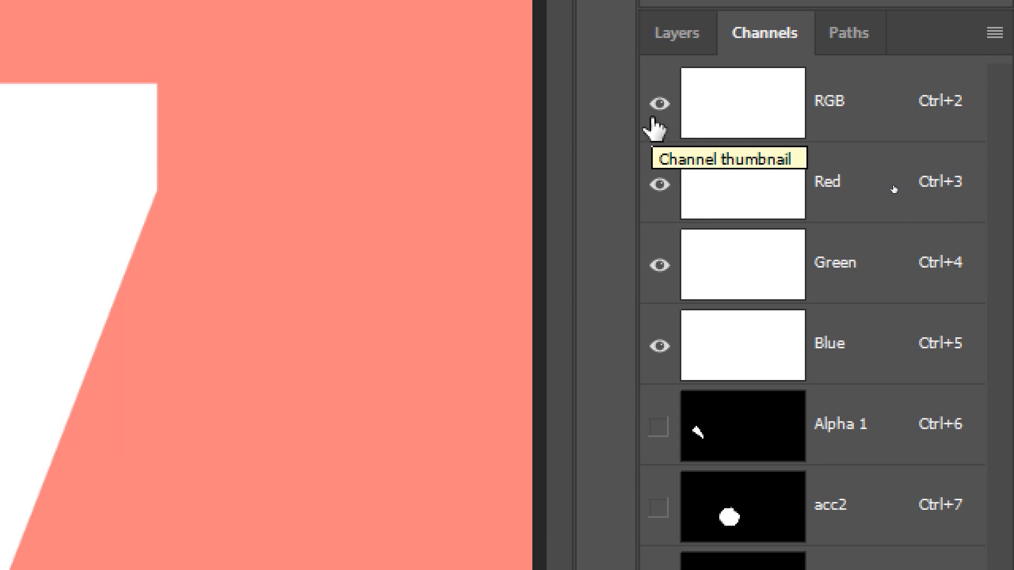
pyautogui.click(658, 109)
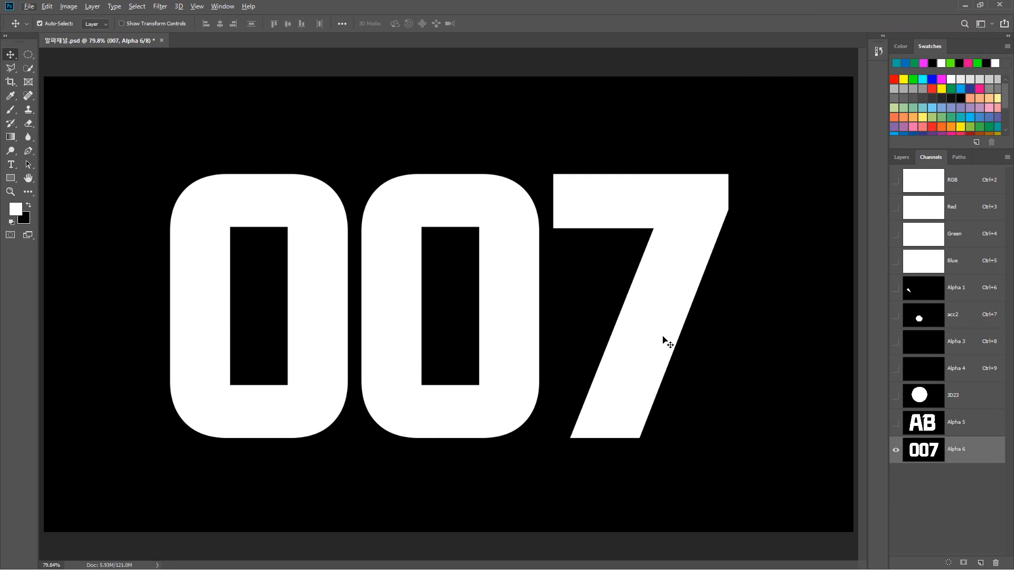
pyautogui.moveTo(663, 340)
pyautogui.mouseDown()
pyautogui.moveTo(679, 315)
pyautogui.moveTo(659, 337)
pyautogui.mouseUp()
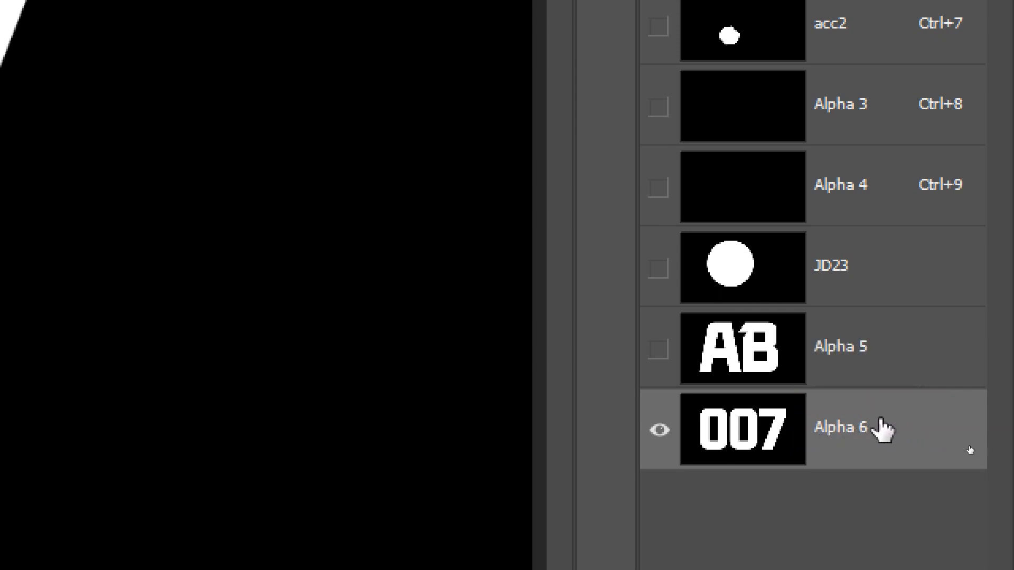
# Duplicate the Alpha 6 channel and add a new blank alpha channel
pyautogui.moveTo(890, 428); pyautogui.dragTo(915, 548)
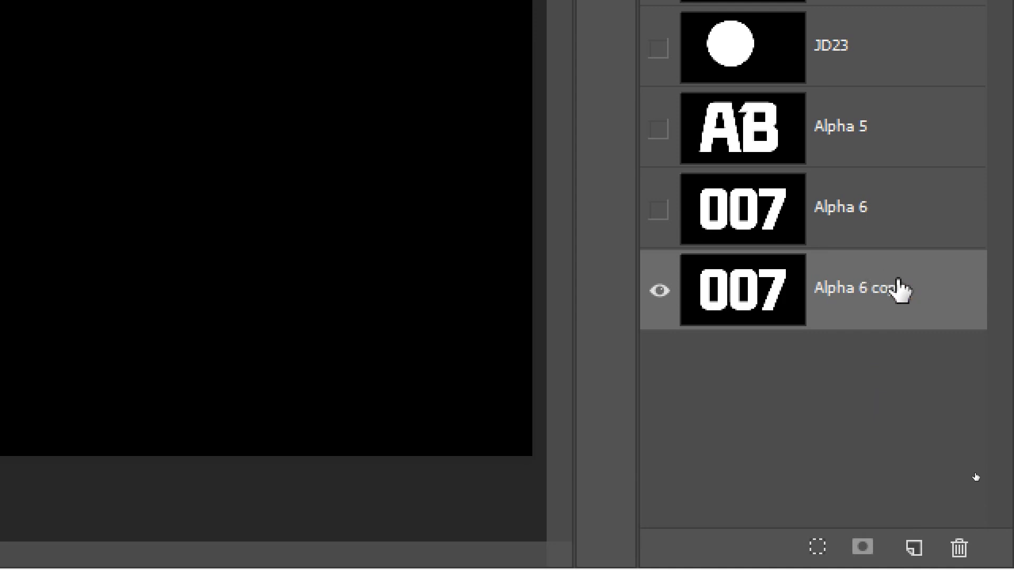
pyautogui.click(882, 144)
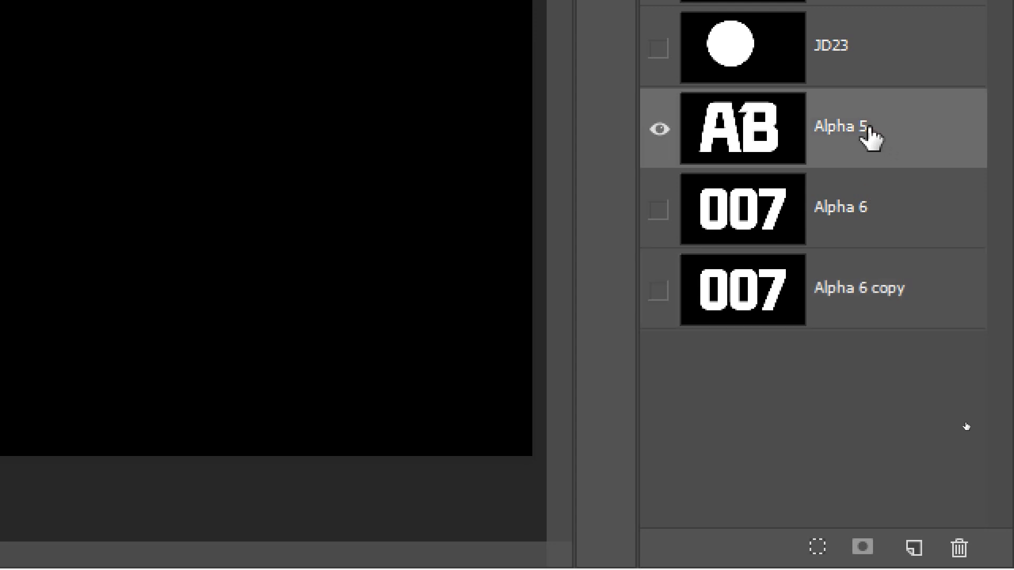
pyautogui.click(912, 549)
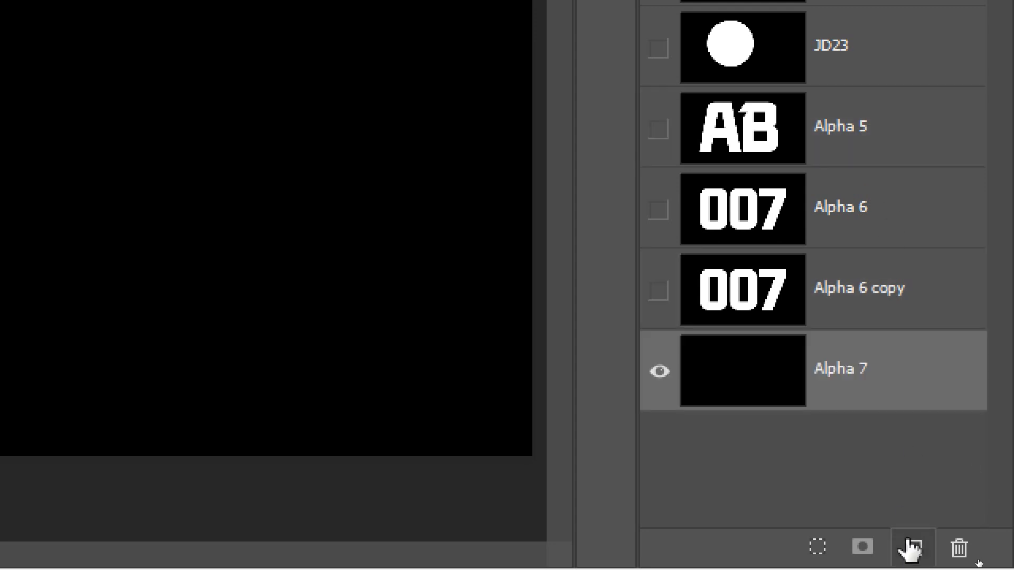
# Duplicate the Alpha 5 channel and briefly show the duplicate together with the selected Alpha 6 copy
pyautogui.click(847, 144)
pyautogui.moveTo(851, 136); pyautogui.dragTo(916, 540)
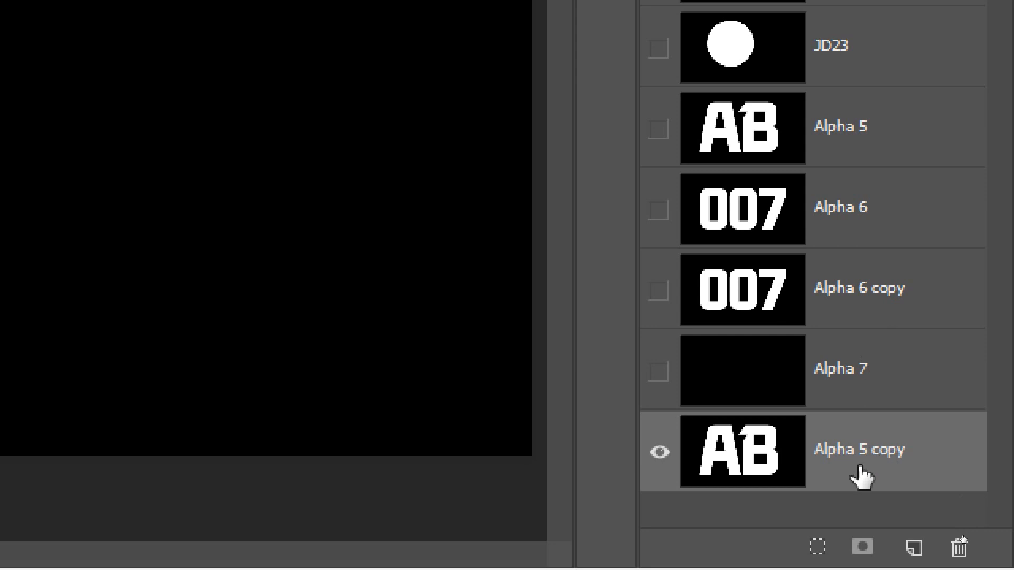
pyautogui.click(851, 304)
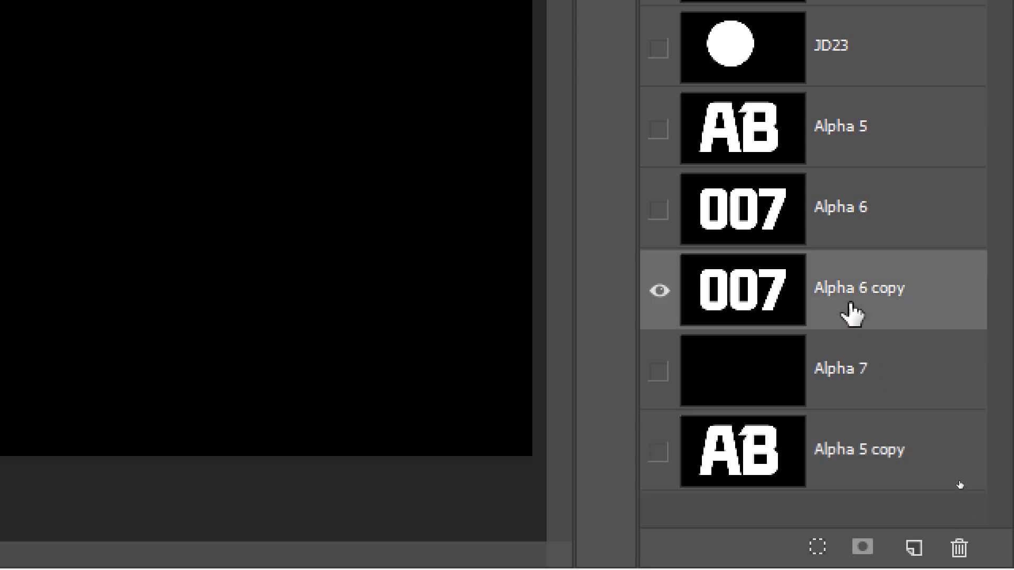
pyautogui.click(659, 453)
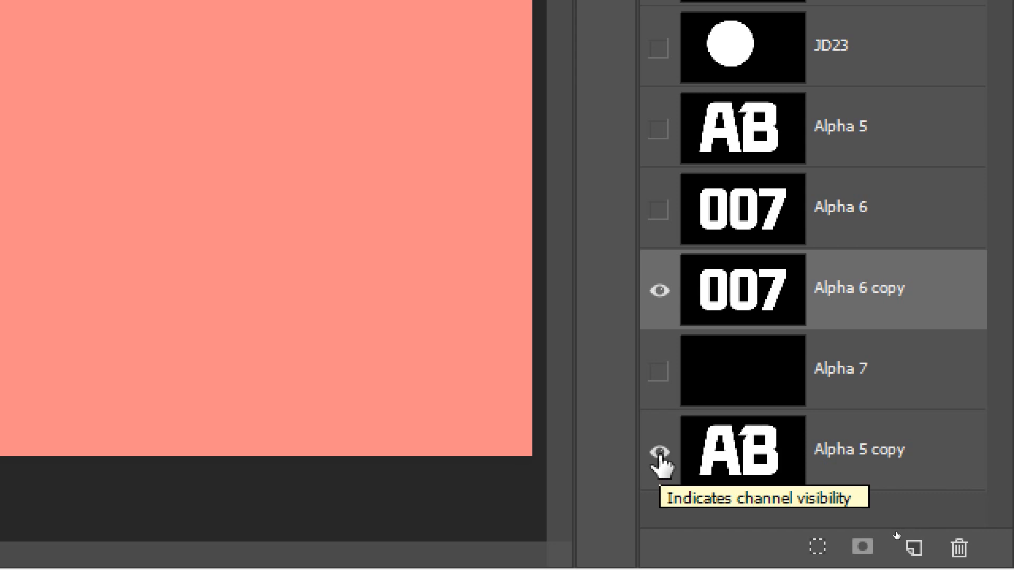
pyautogui.click(659, 454)
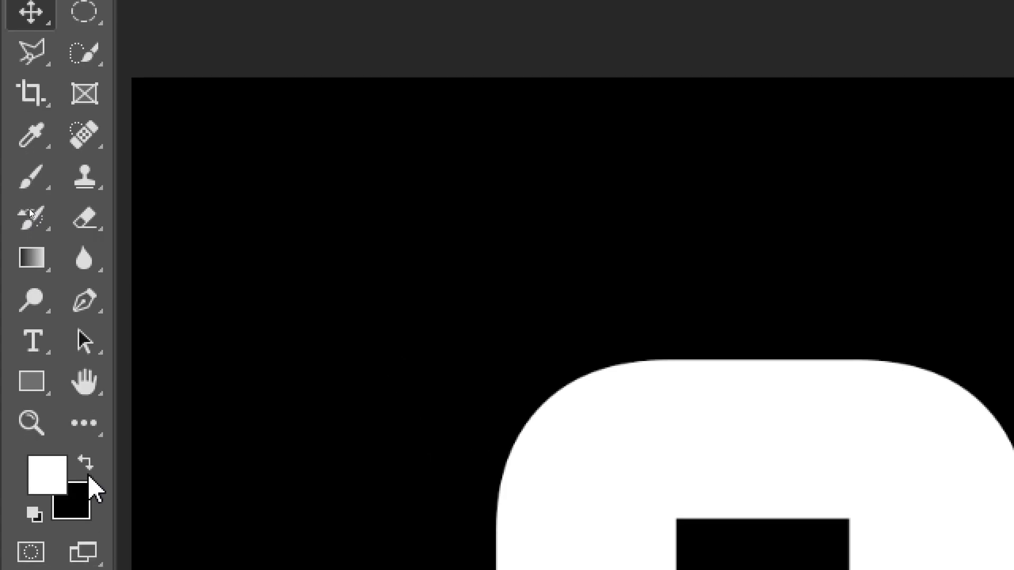
# Make black the foreground color and set up the Pencil tool with a round tip of size 40
pyautogui.click(86, 465)
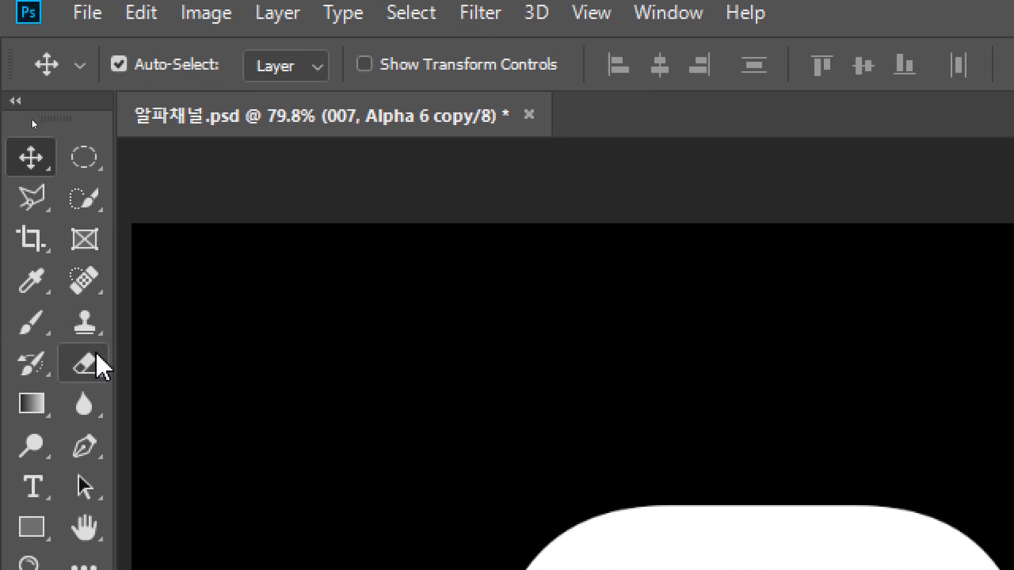
pyautogui.click(90, 359)
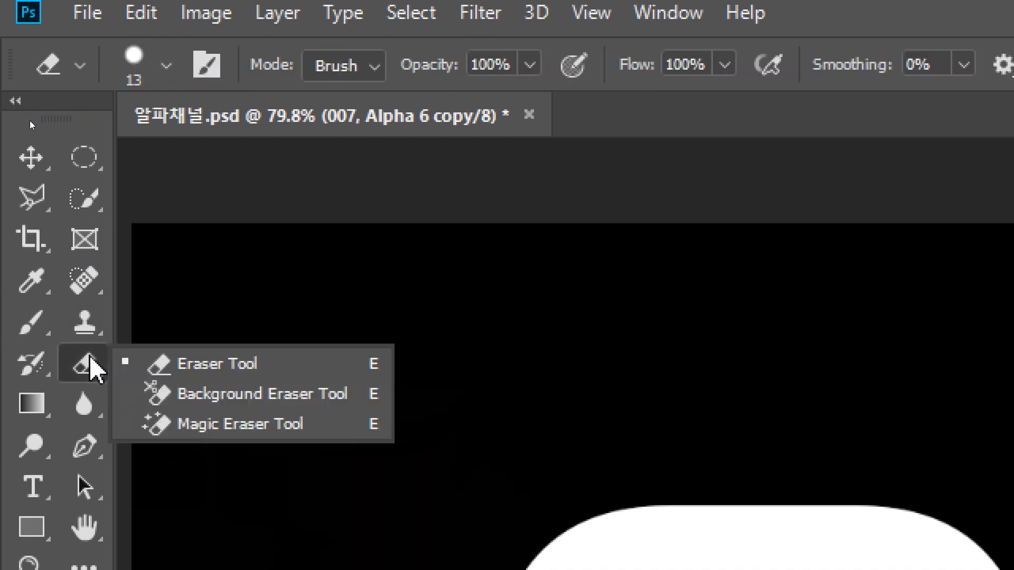
pyautogui.click(34, 325)
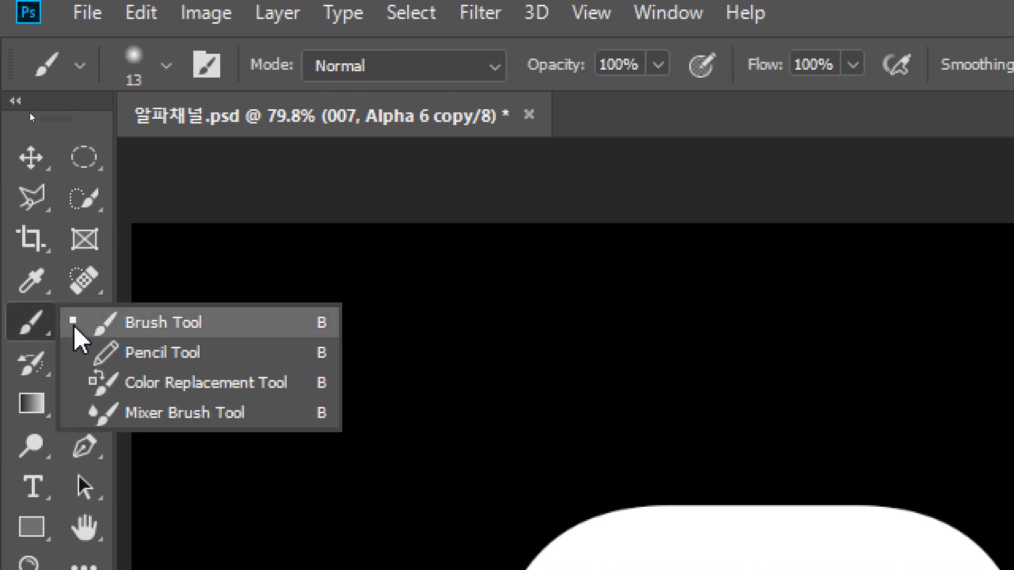
pyautogui.click(163, 359)
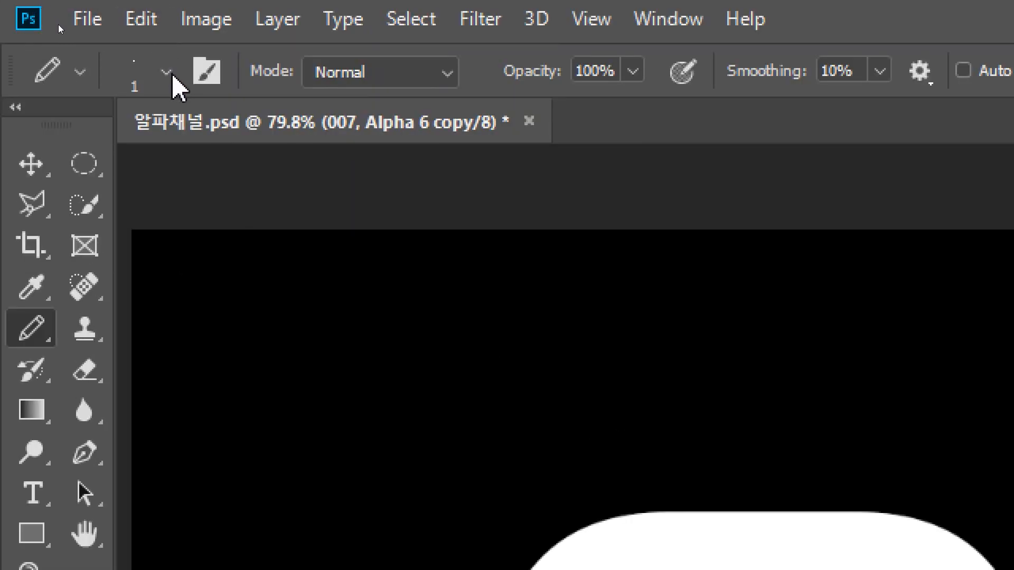
pyautogui.click(173, 75)
pyautogui.moveTo(178, 173); pyautogui.dragTo(236, 183)
pyautogui.click(854, 35)
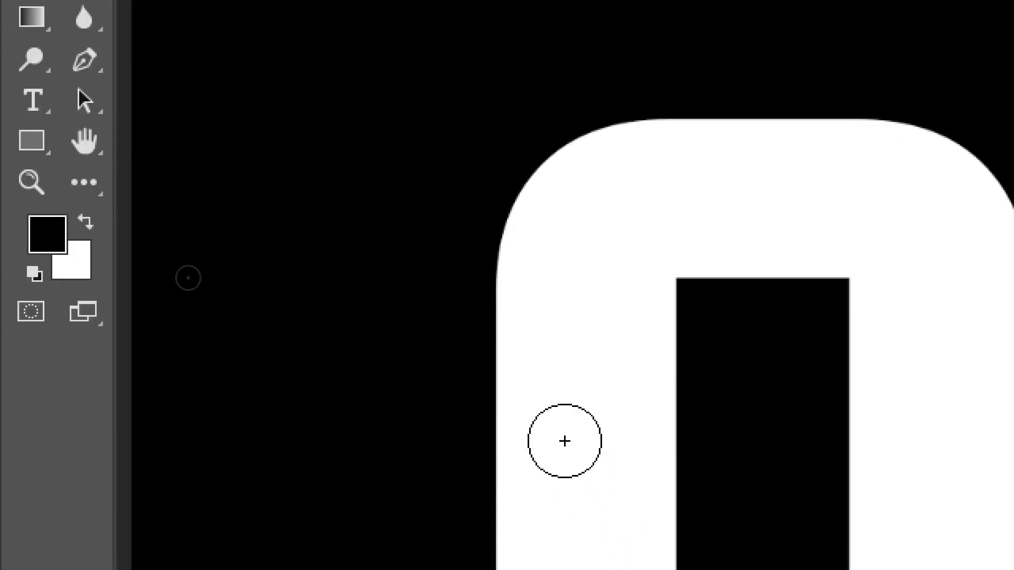
pyautogui.press('[')
pyautogui.press('[')
pyautogui.press('[')
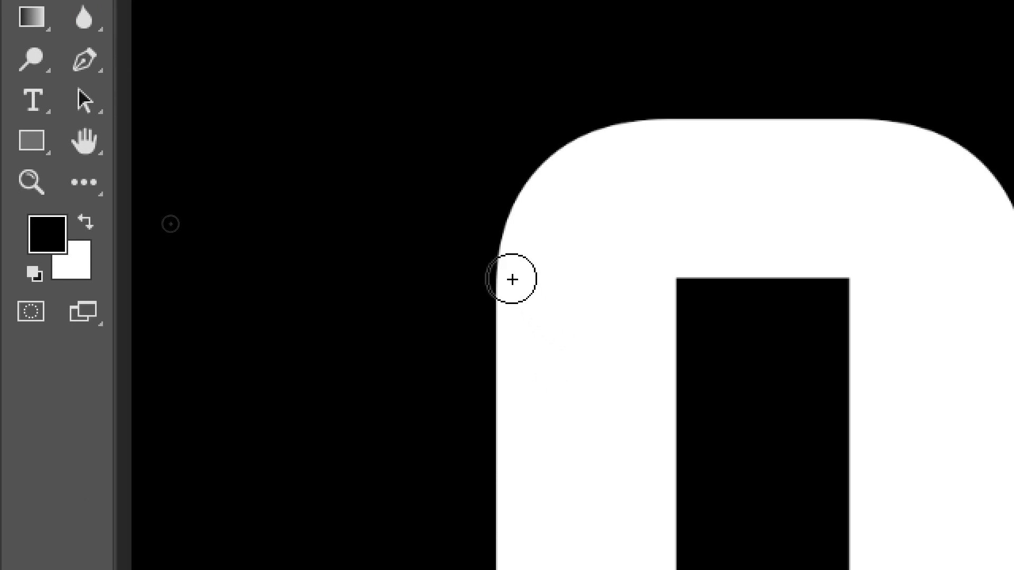
# Stamp round black dots at scattered spots across the three digits of the 007 shape in Alpha 6 copy
pyautogui.click(511, 274)
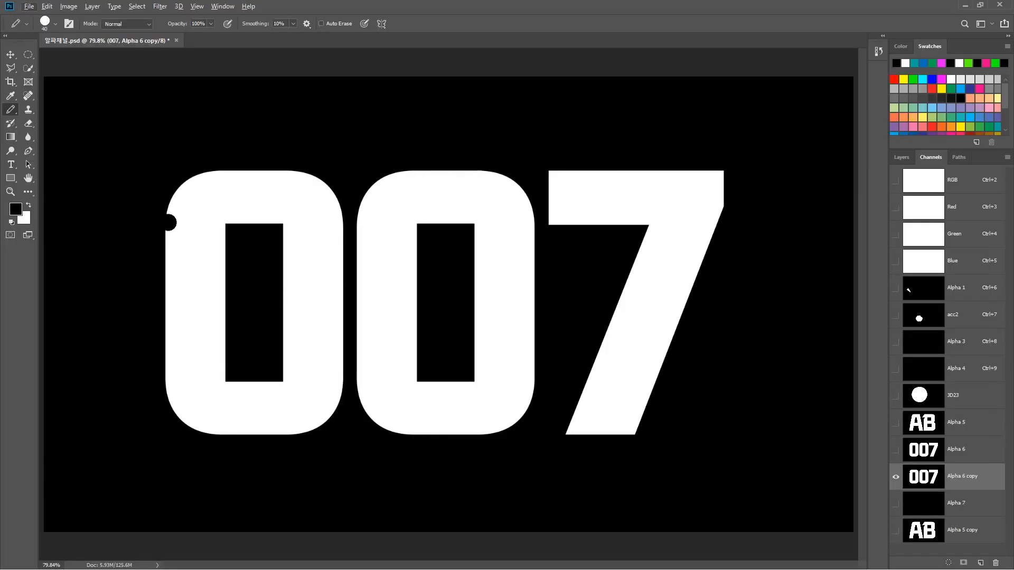
pyautogui.click(310, 302)
pyautogui.click(513, 344)
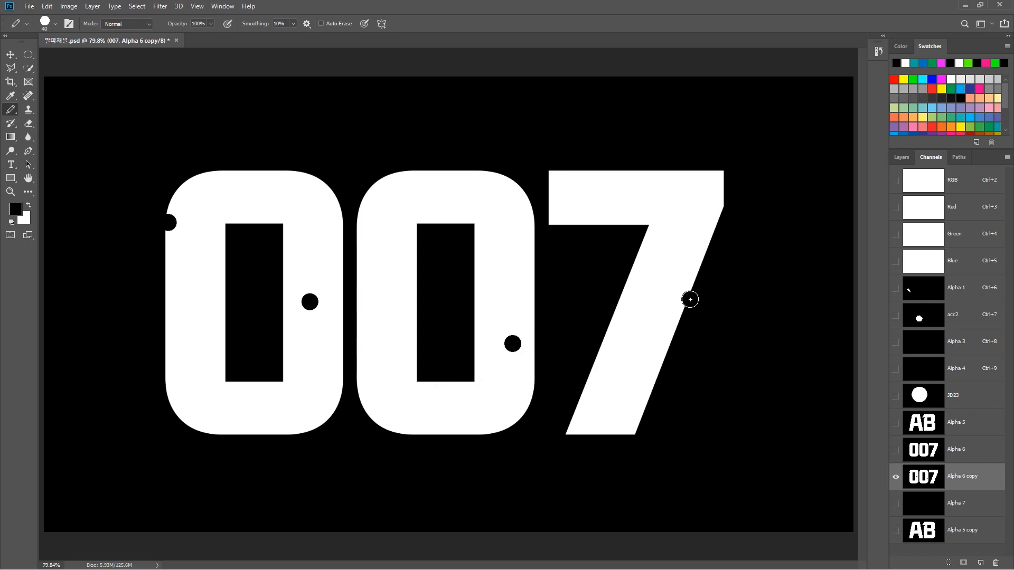
pyautogui.click(438, 201)
pyautogui.click(572, 189)
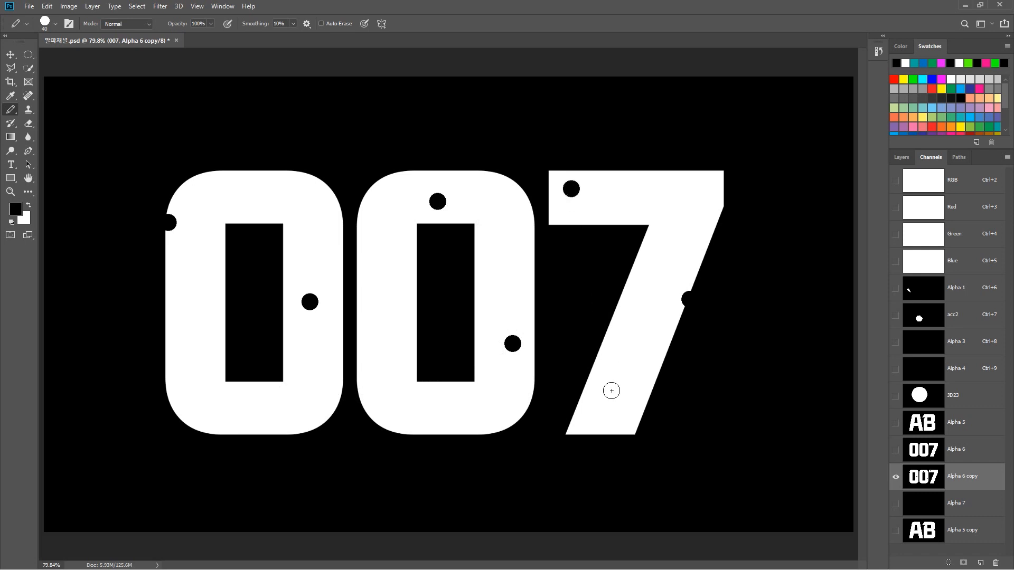
pyautogui.click(597, 418)
pyautogui.click(212, 411)
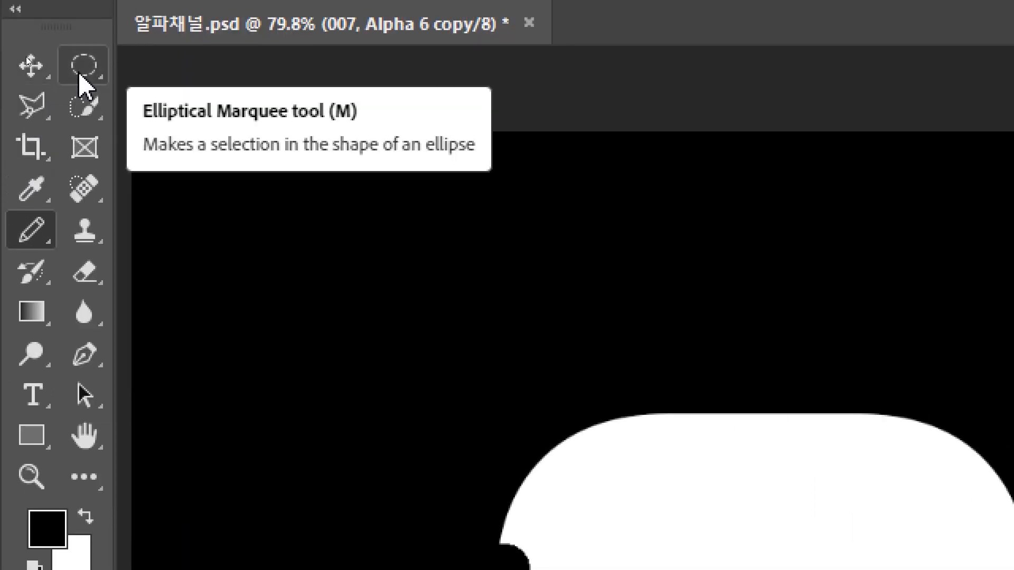
# Choose the Polygonal Lasso tool and make another duplicate of the clean Alpha 6 channel
pyautogui.click(35, 105)
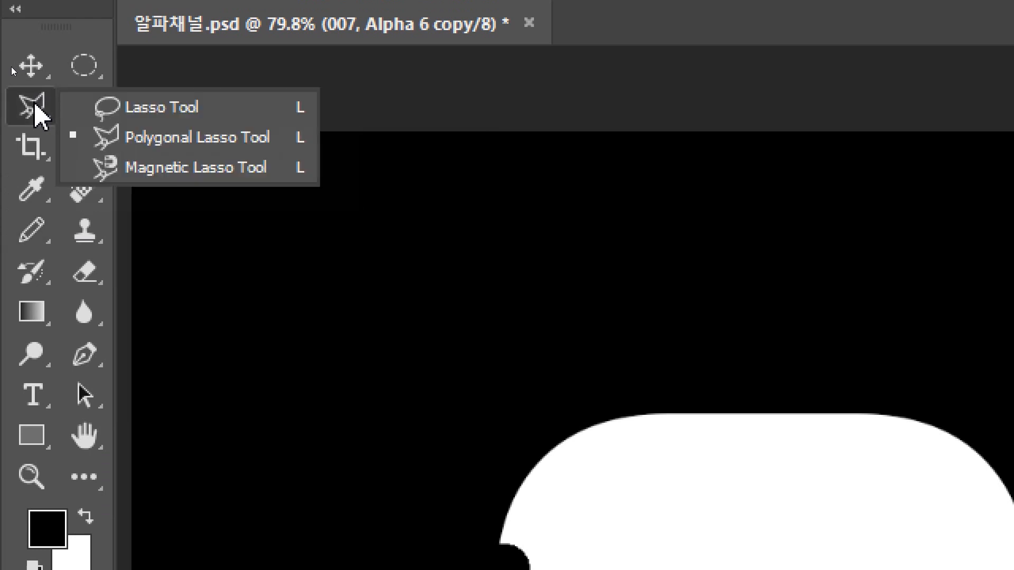
pyautogui.click(106, 138)
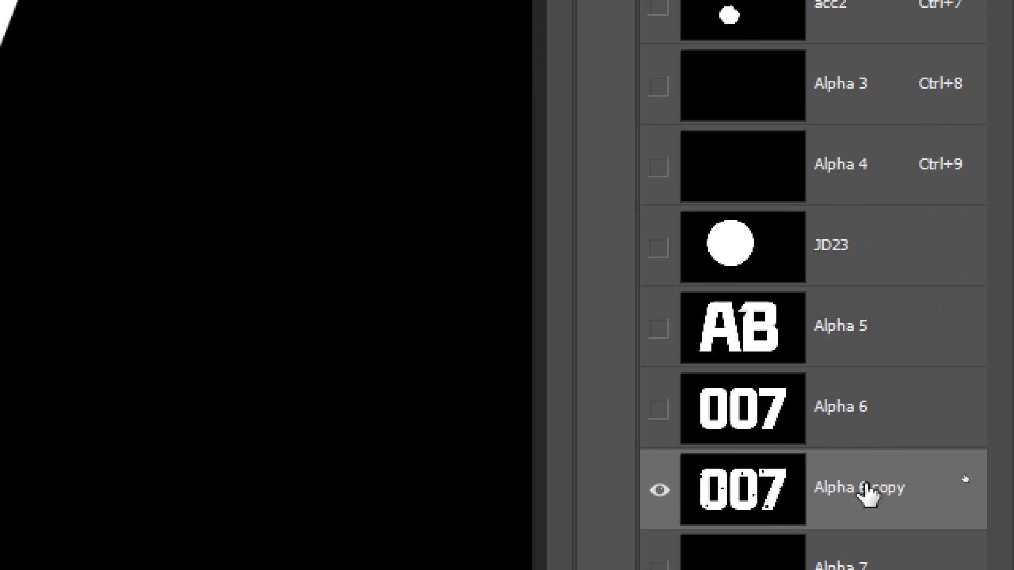
pyautogui.click(864, 417)
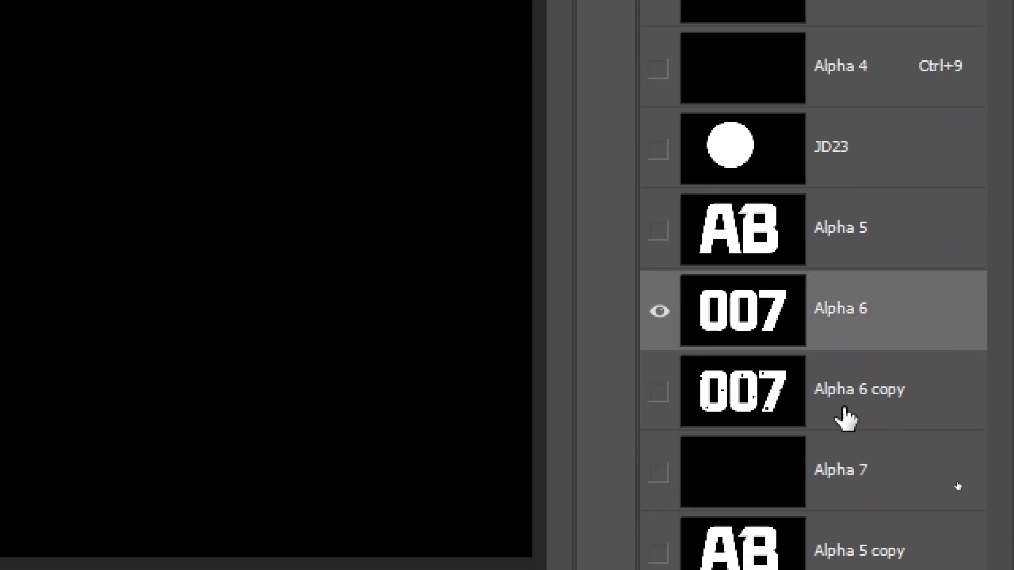
pyautogui.click(845, 515)
pyautogui.moveTo(861, 410); pyautogui.dragTo(851, 294)
pyautogui.click(851, 227)
pyautogui.moveTo(844, 210); pyautogui.dragTo(913, 548)
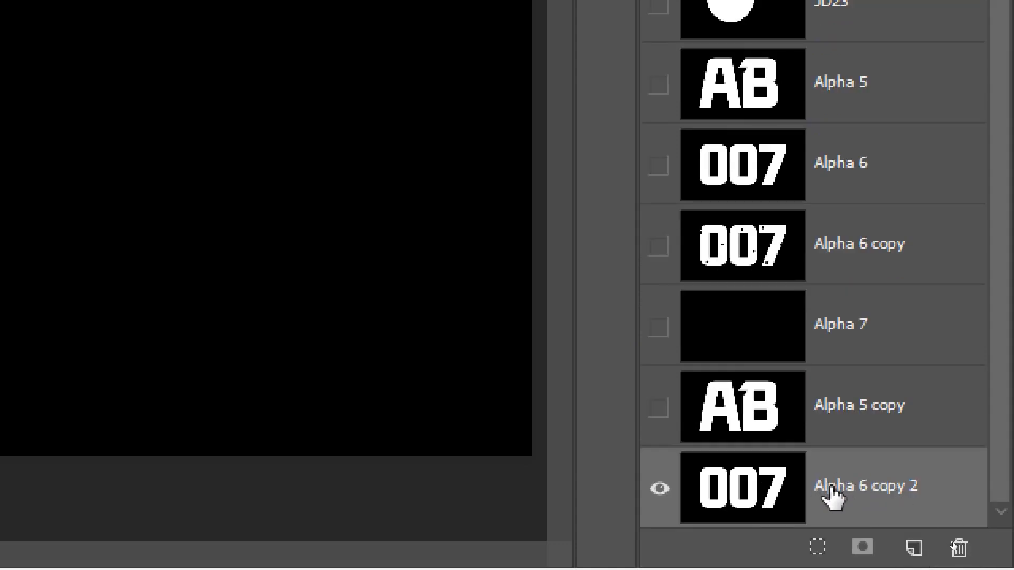
# Rename the newest duplicate of the Alpha 6 channel as K
pyautogui.doubleClick(833, 485)
pyautogui.write('K')
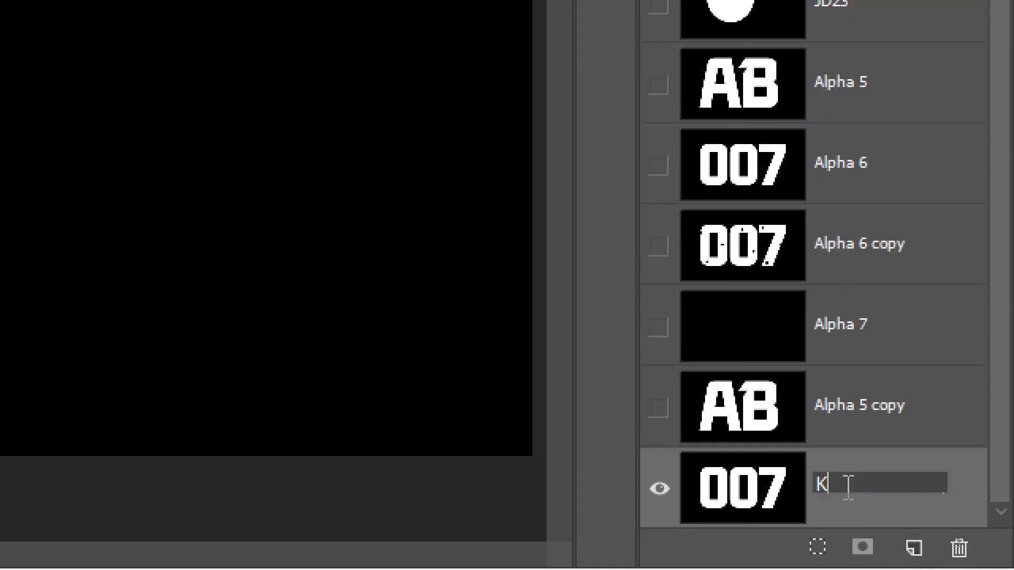
pyautogui.press('Return')
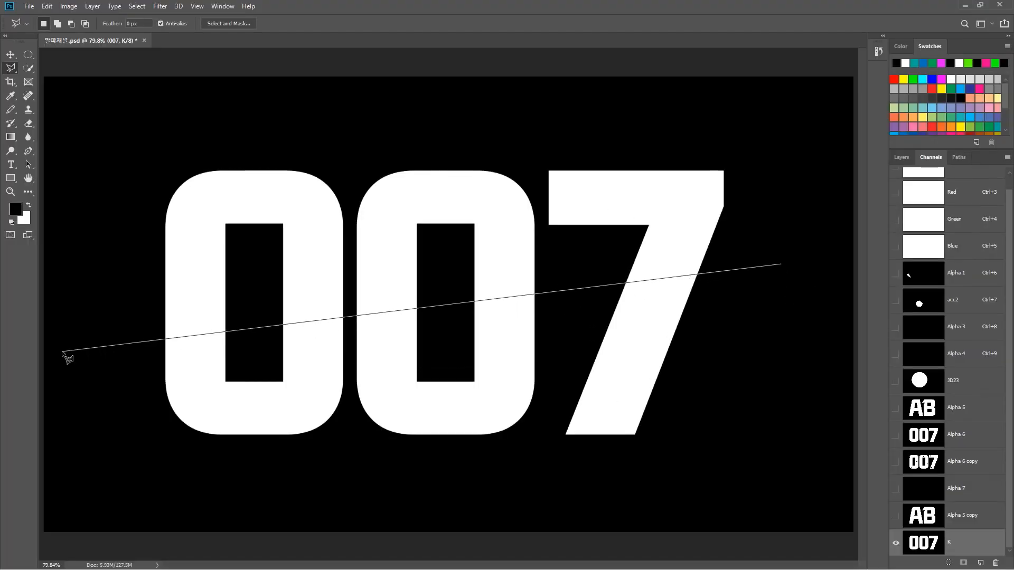
# Complete a four-sided polygonal selection with a slanted upper edge around the lower half of the 007 in channel K
pyautogui.click(59, 351)
pyautogui.click(71, 486)
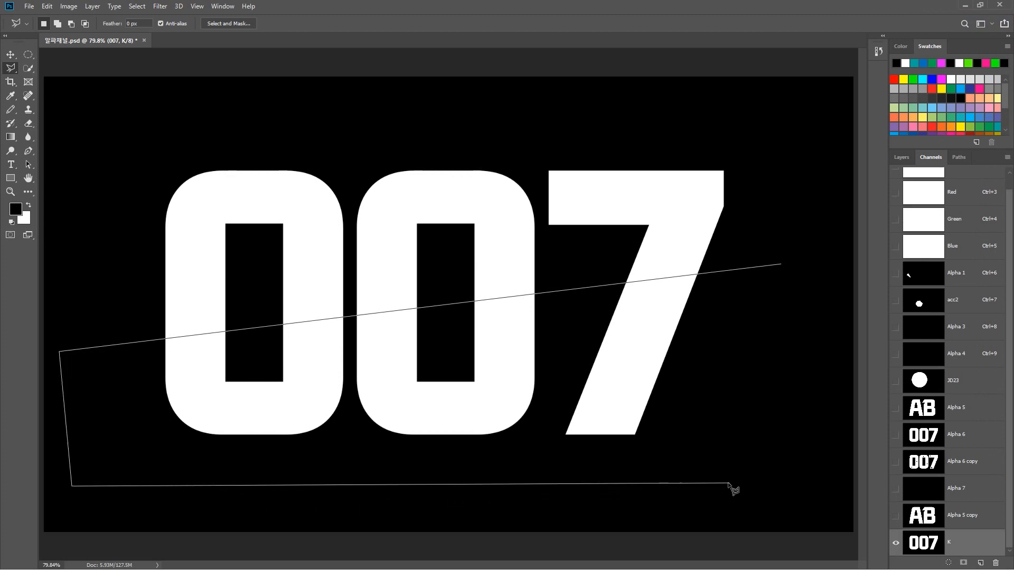
pyautogui.doubleClick(758, 485)
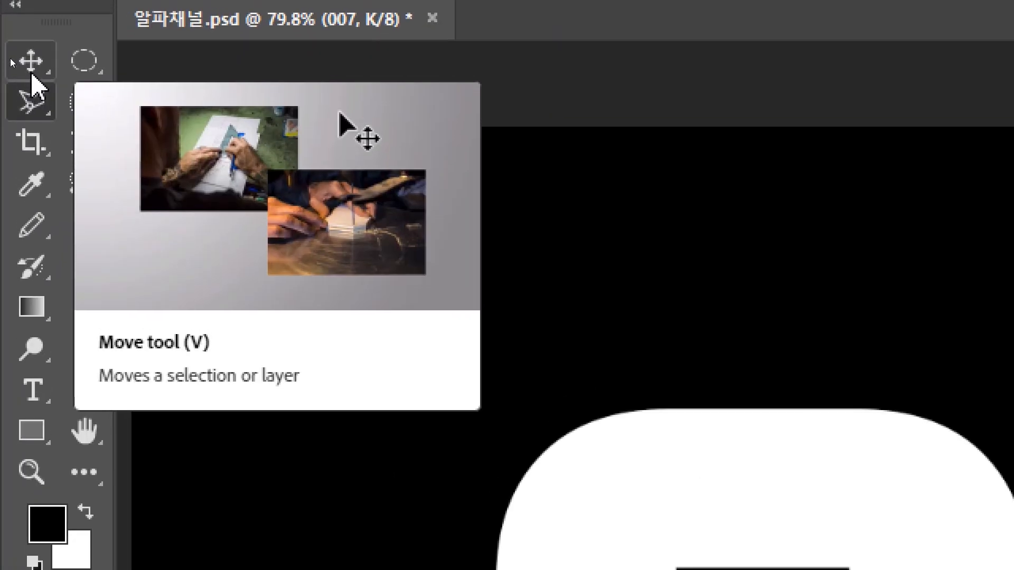
# Make black the background color and move the selected lower half of the digits slightly down and left
pyautogui.click(32, 69)
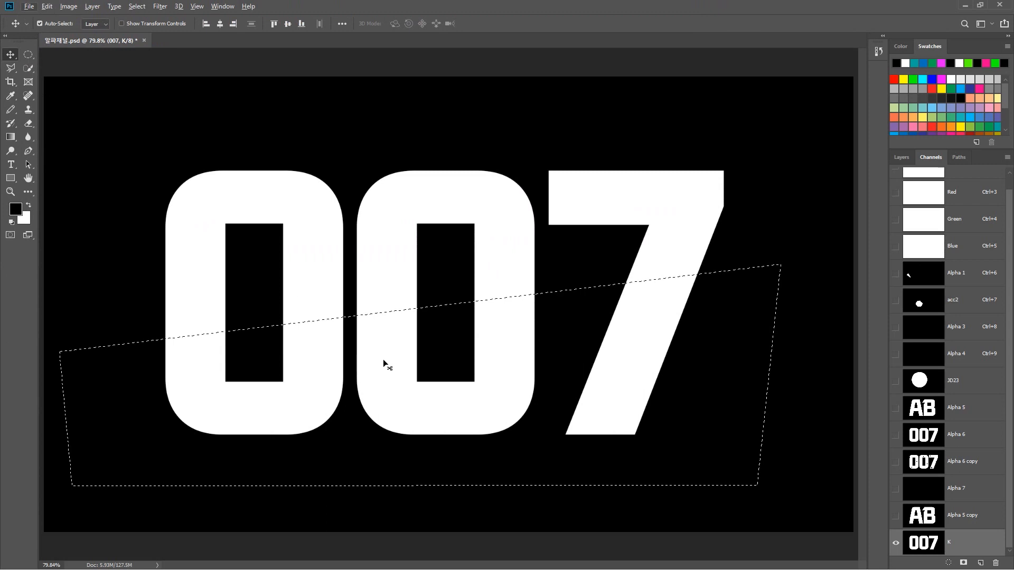
pyautogui.moveTo(387, 364); pyautogui.dragTo(390, 369)
pyautogui.hotkey('ctrl', 'z')
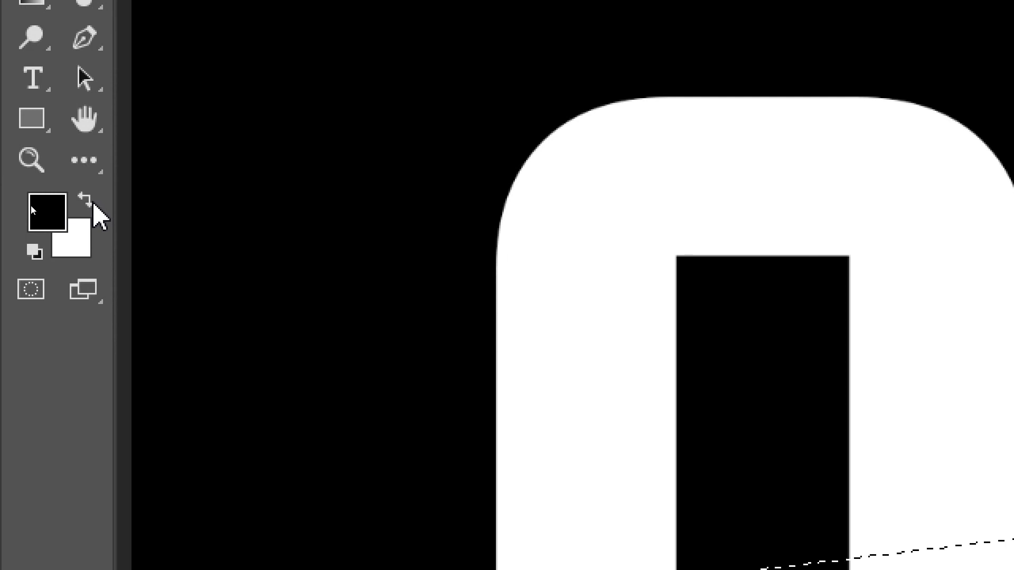
pyautogui.click(94, 205)
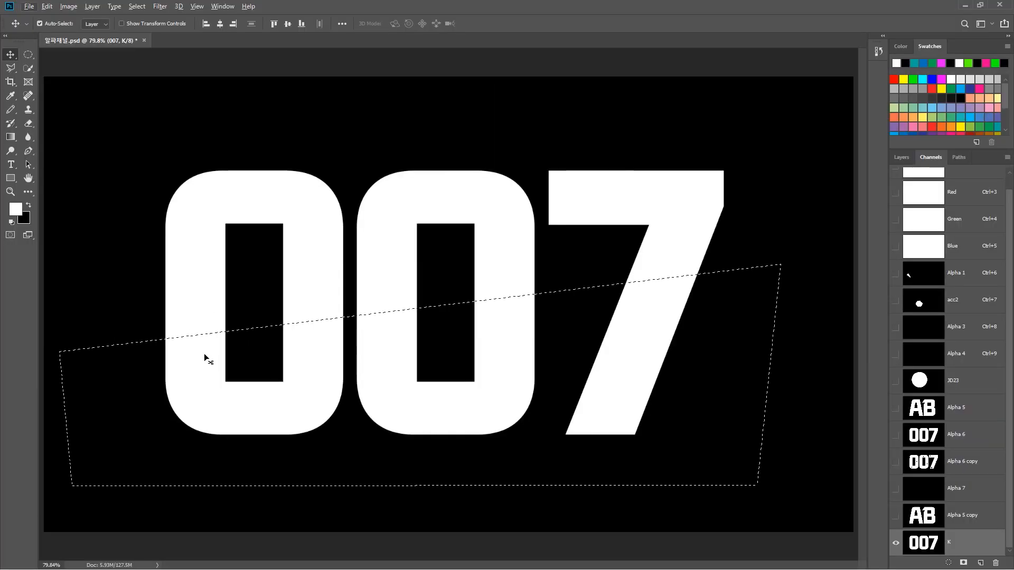
pyautogui.moveTo(202, 361)
pyautogui.mouseDown()
pyautogui.moveTo(192, 374)
pyautogui.moveTo(193, 363)
pyautogui.mouseUp()
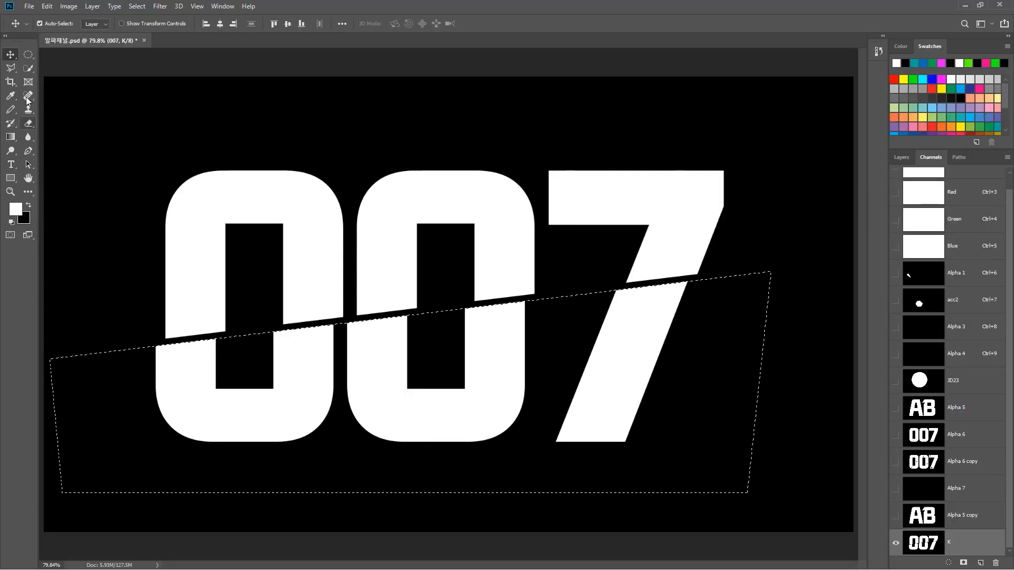
# Draw a four-sided polygonal selection with a slanted lower edge around the upper part of the 007
pyautogui.click(11, 68)
pyautogui.click(78, 278)
pyautogui.click(812, 213)
pyautogui.click(804, 135)
pyautogui.doubleClick(78, 126)
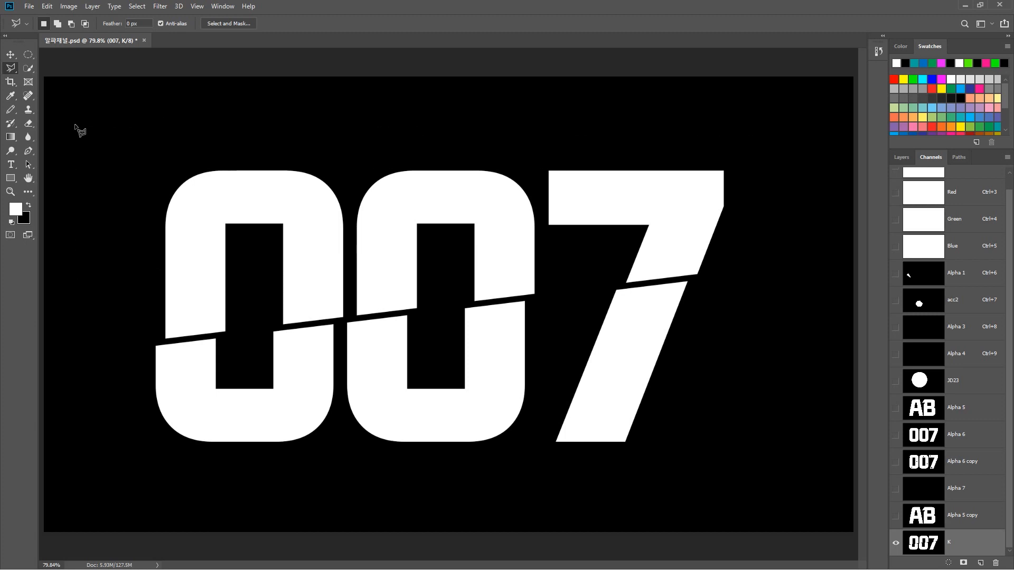
# Move the selected upper part of the digits slightly up and left, and clear the selection
pyautogui.press('v')
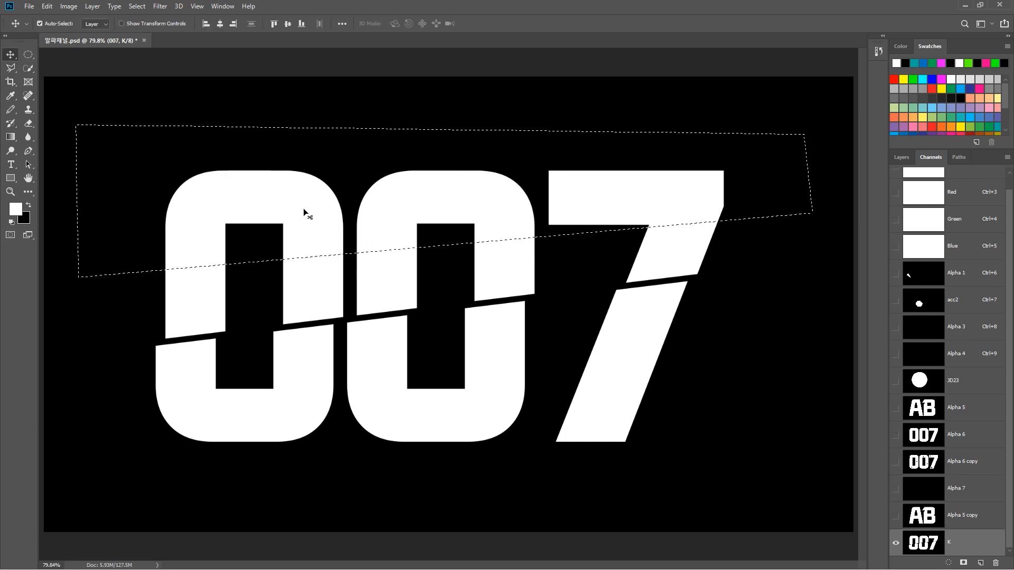
pyautogui.moveTo(305, 207); pyautogui.dragTo(293, 206)
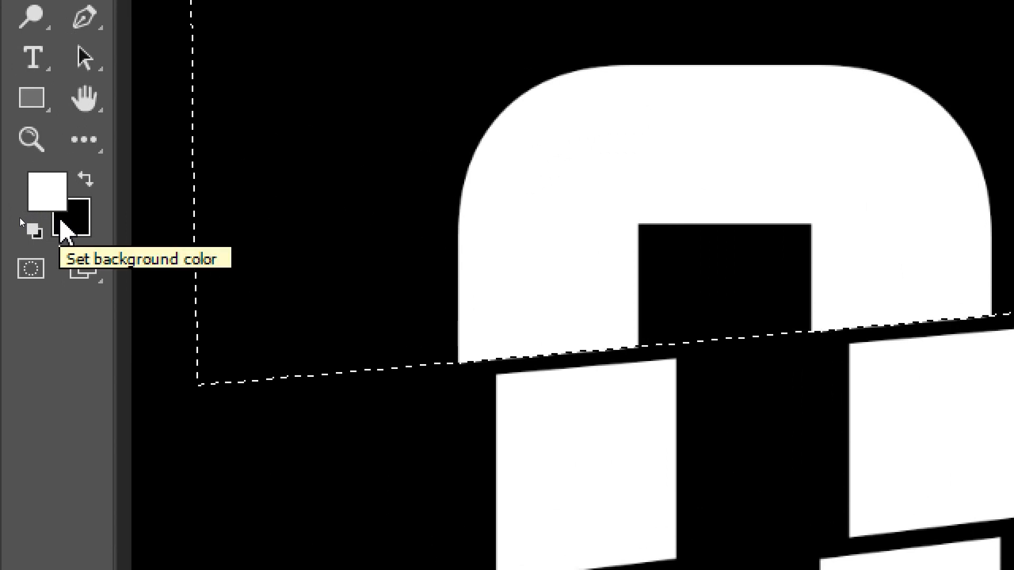
pyautogui.hotkey('ctrl', 'd')
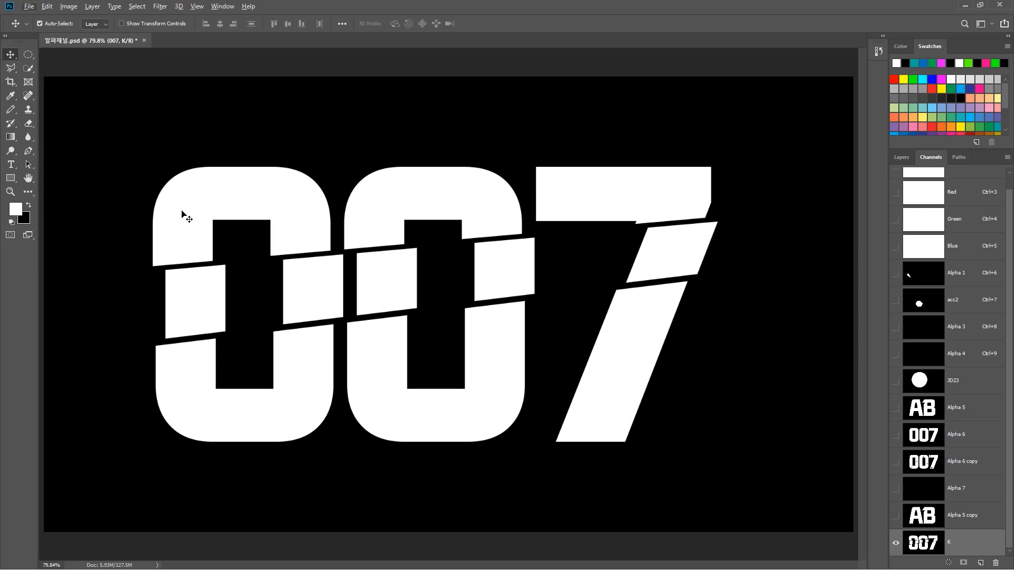
# Draw a triangular polygonal selection across the lower ends of the second 0 and the 7
pyautogui.press('l')
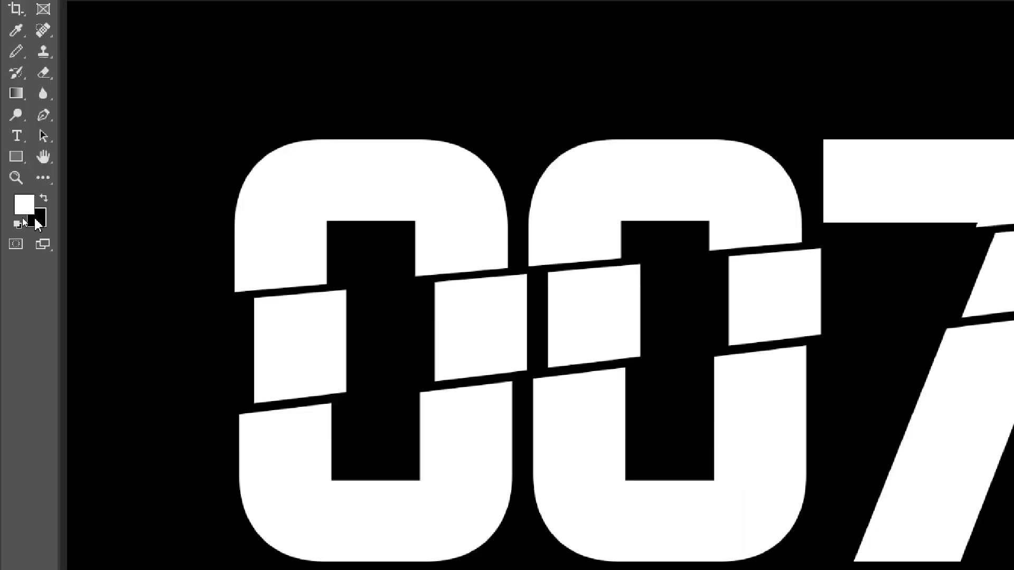
pyautogui.click(721, 351)
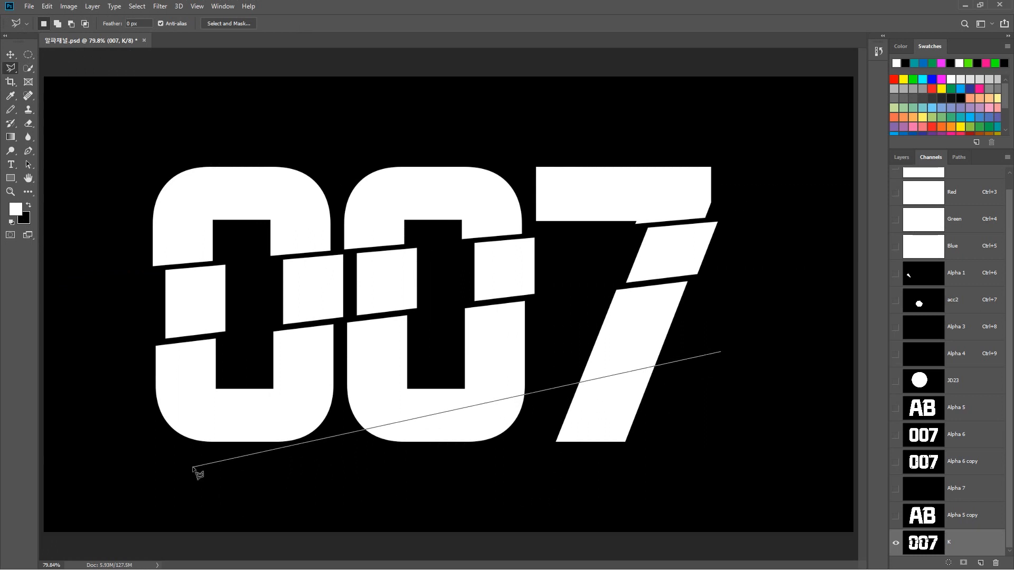
pyautogui.click(151, 476)
pyautogui.doubleClick(750, 493)
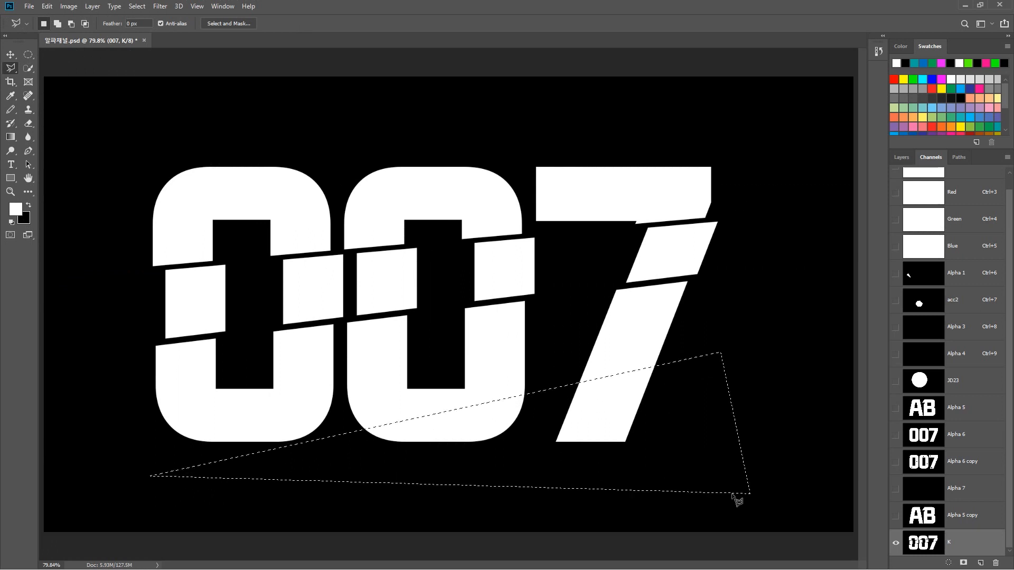
# Shift the triangular slice of the digits slightly away from the rest and deselect it
pyautogui.click(11, 54)
pyautogui.moveTo(589, 404); pyautogui.dragTo(584, 404)
pyautogui.hotkey('ctrl', 'd')
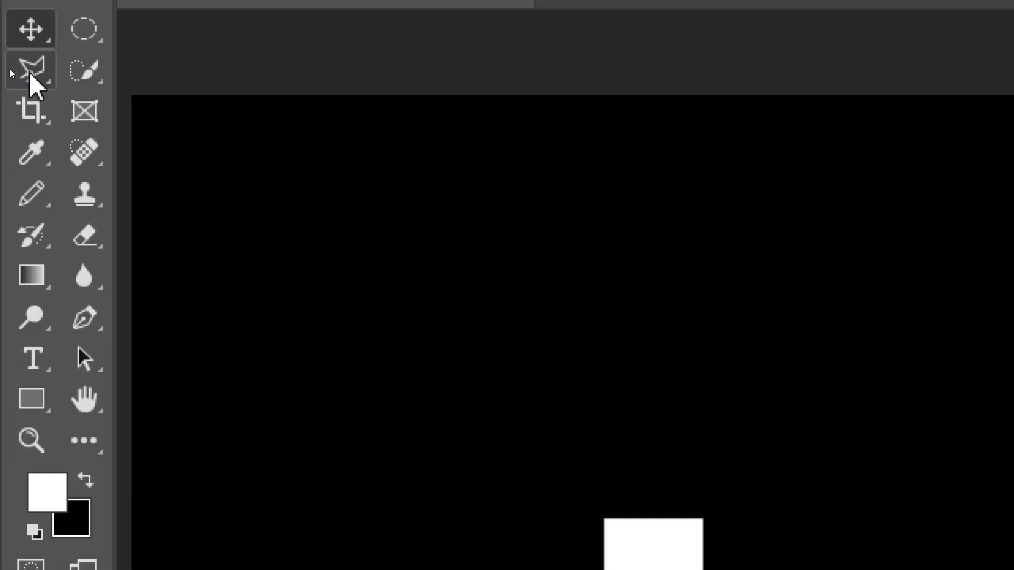
# Outline a V-shaped wedge over the upper part of the letter s in cheese with the Polygonal Lasso
pyautogui.click(30, 74)
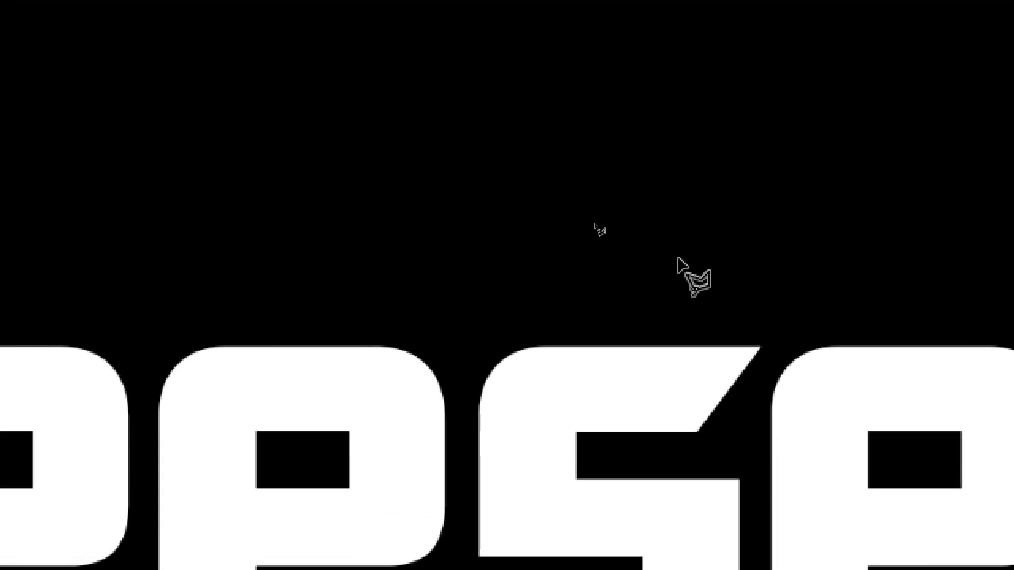
pyautogui.click(719, 212)
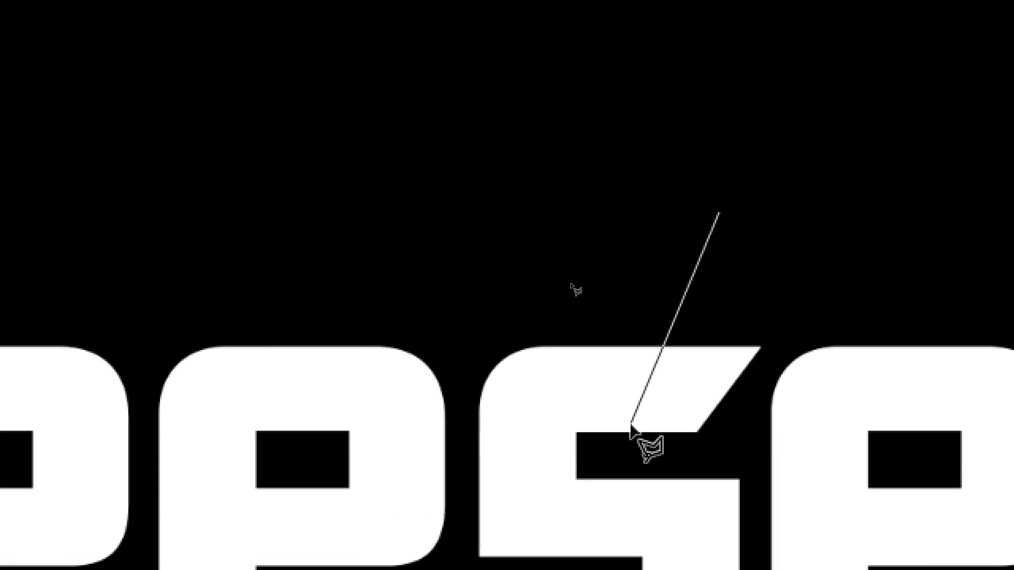
pyautogui.click(602, 425)
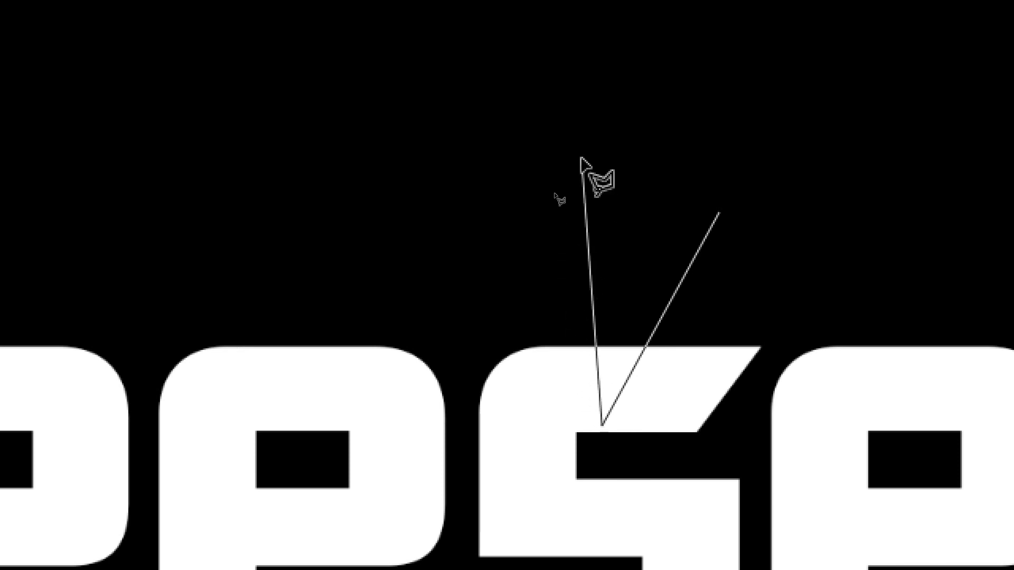
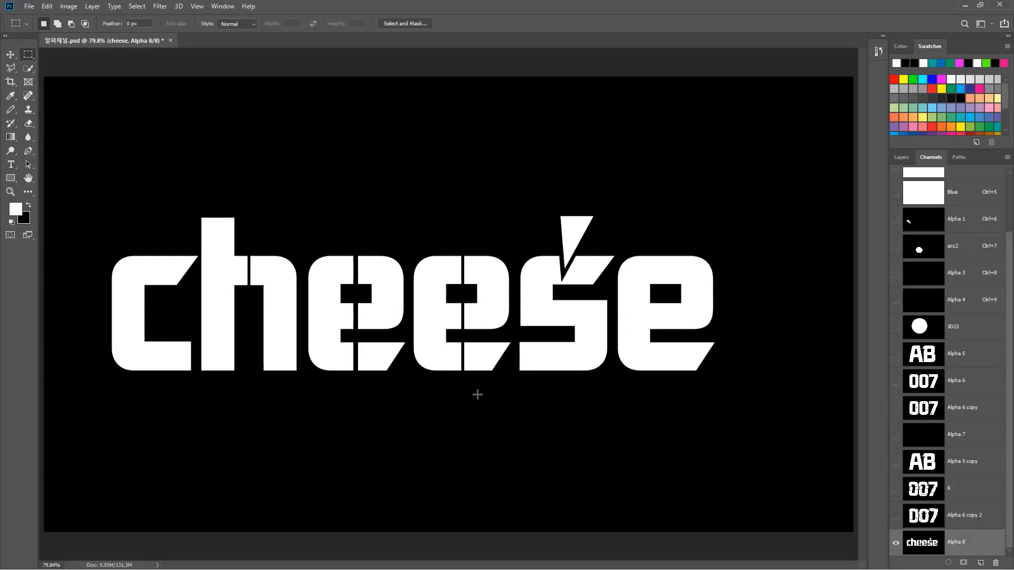
# Select a narrow vertical strip through the last e of cheese, adjusting its position and trimming its width
pyautogui.moveTo(674, 237); pyautogui.dragTo(670, 404)
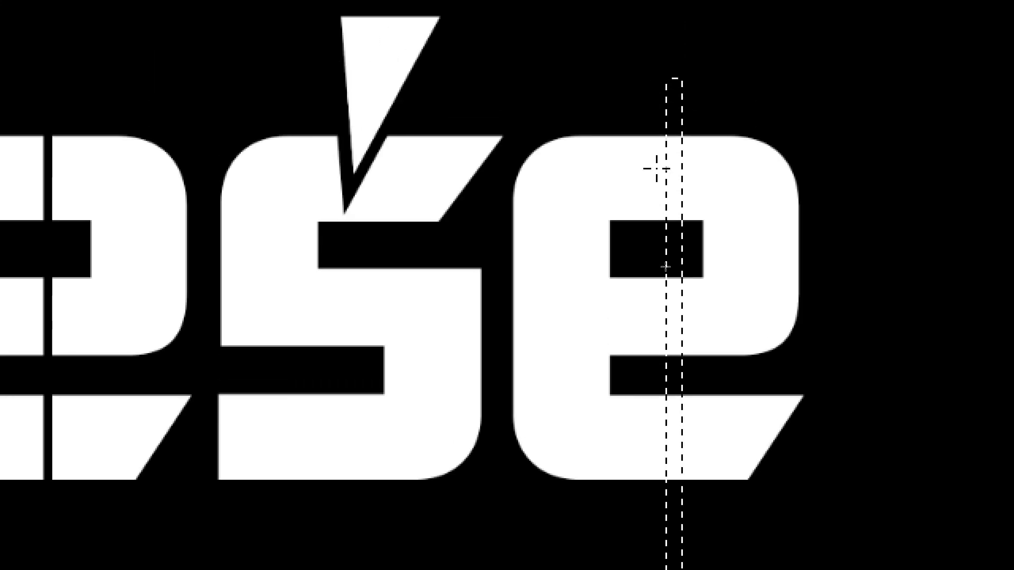
pyautogui.moveTo(676, 233); pyautogui.dragTo(658, 228)
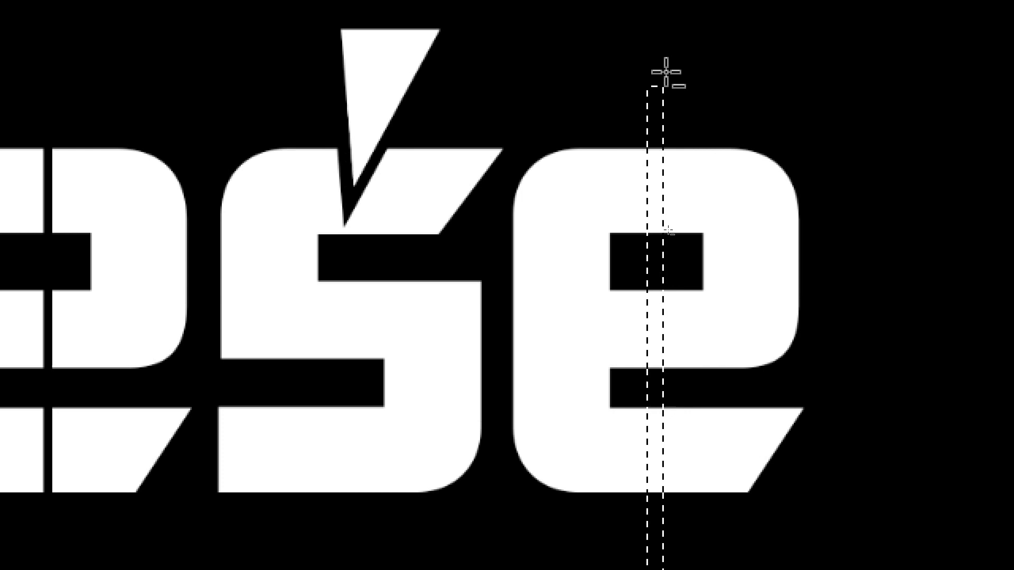
pyautogui.moveTo(658, 53); pyautogui.dragTo(693, 496)
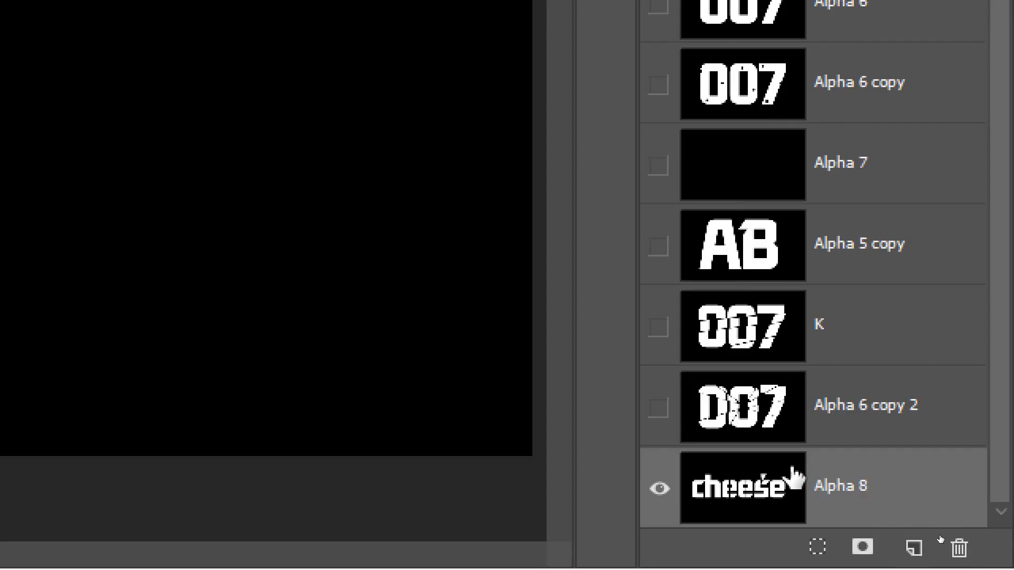
# Save the strip selection as a new alpha channel and display that channel
pyautogui.click(862, 555)
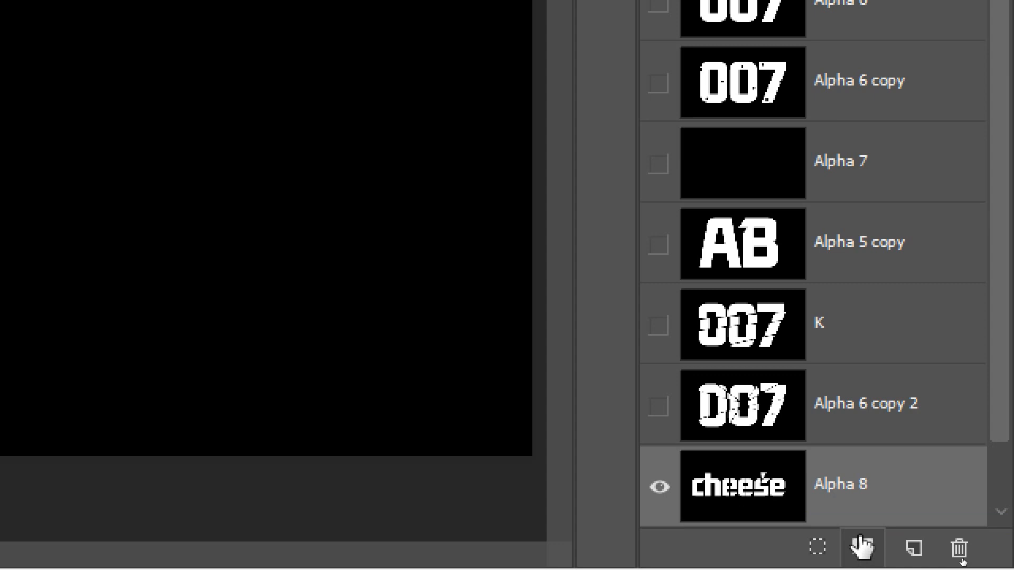
pyautogui.moveTo(1009, 385); pyautogui.dragTo(996, 497)
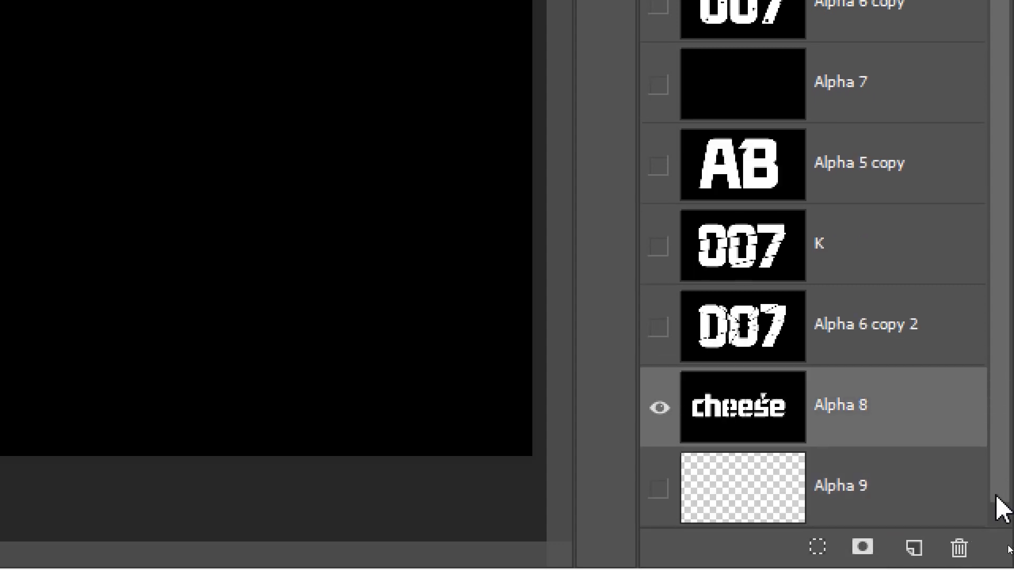
pyautogui.doubleClick(854, 488)
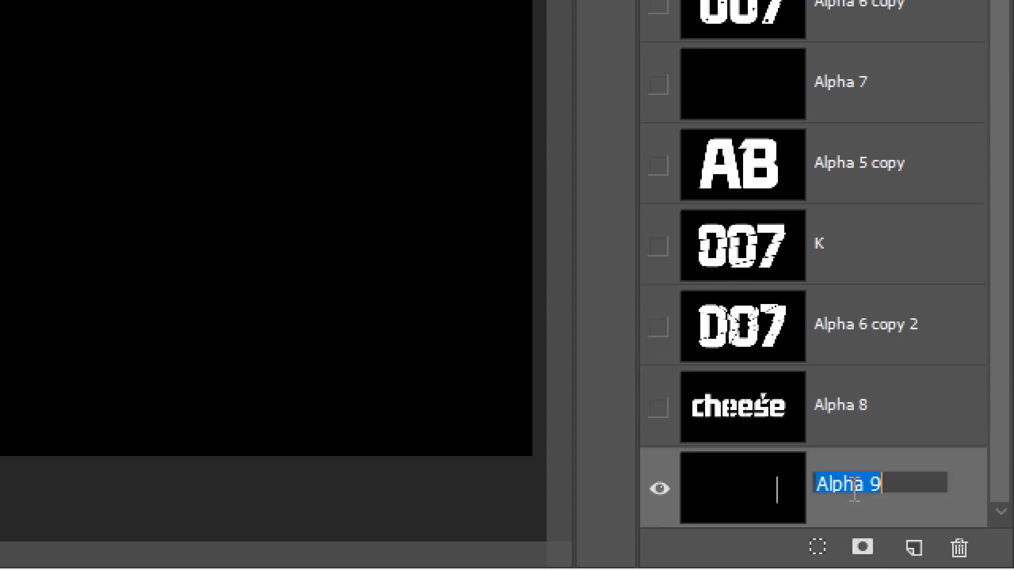
pyautogui.click(770, 490)
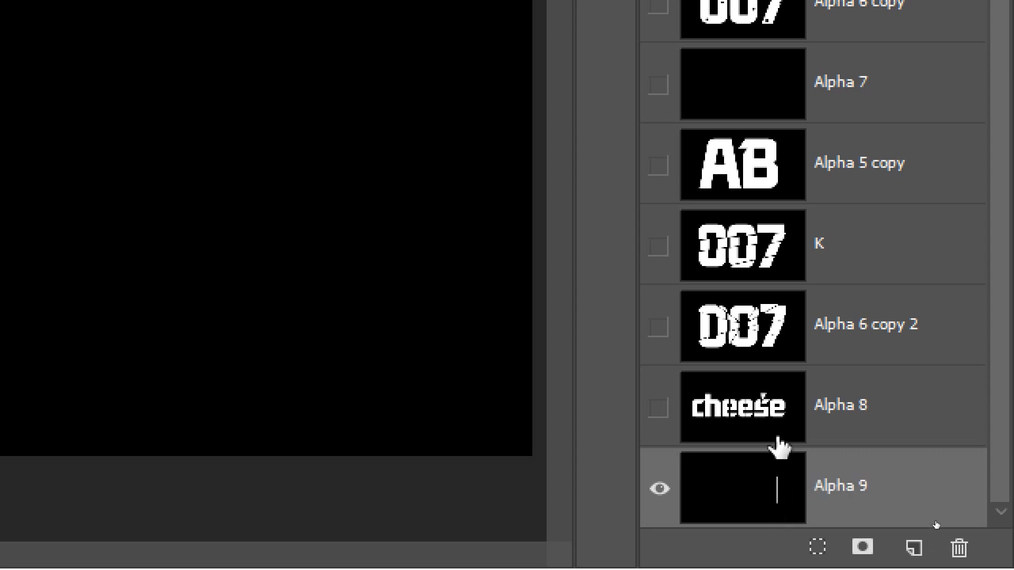
# Return to the Alpha 8 channel and load the vertical strip stored in Alpha 9 as a selection
pyautogui.click(780, 420)
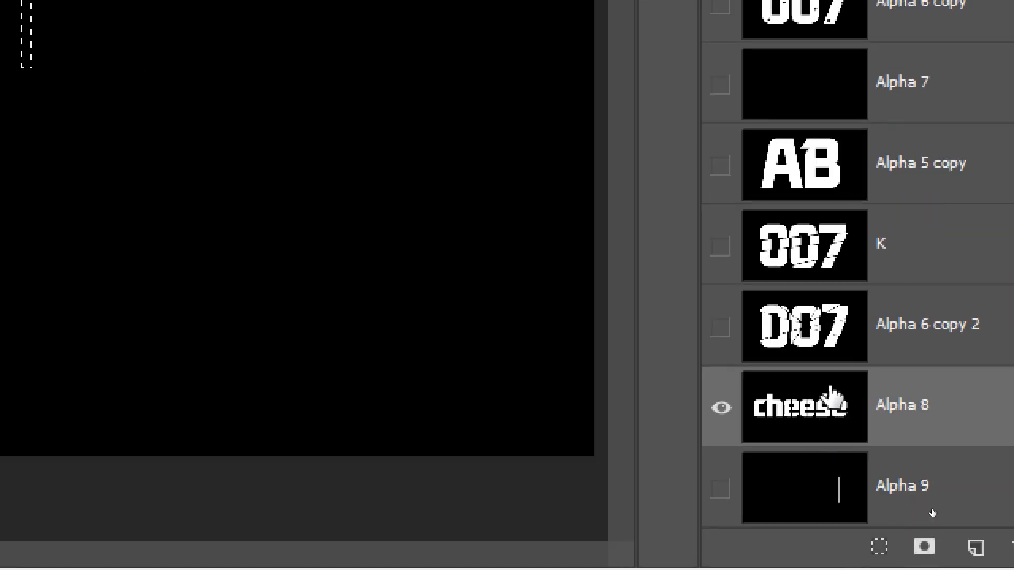
pyautogui.moveTo(829, 388); pyautogui.dragTo(824, 411)
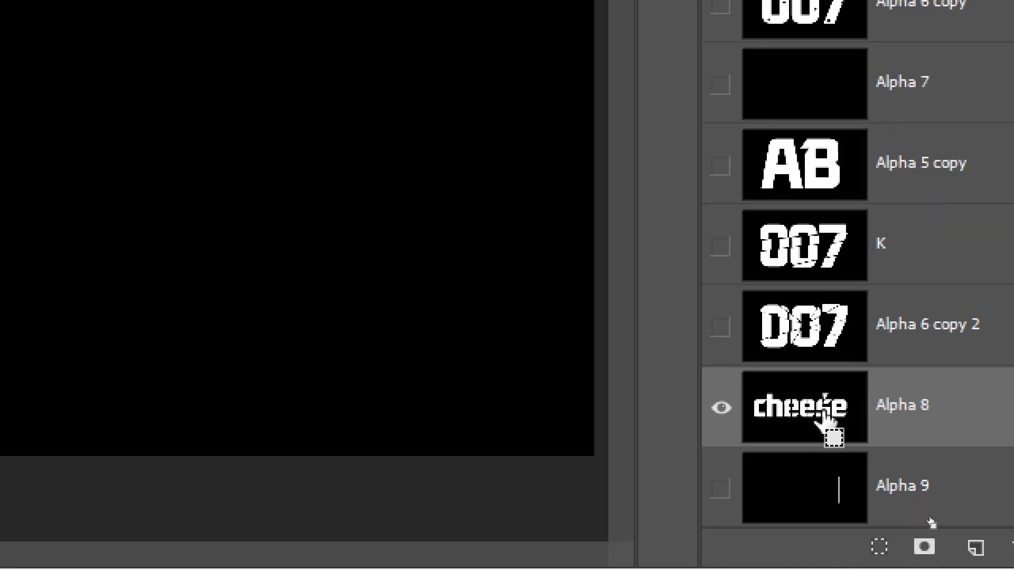
pyautogui.keyDown('ctrl'); pyautogui.click(825, 487); pyautogui.keyUp('ctrl')
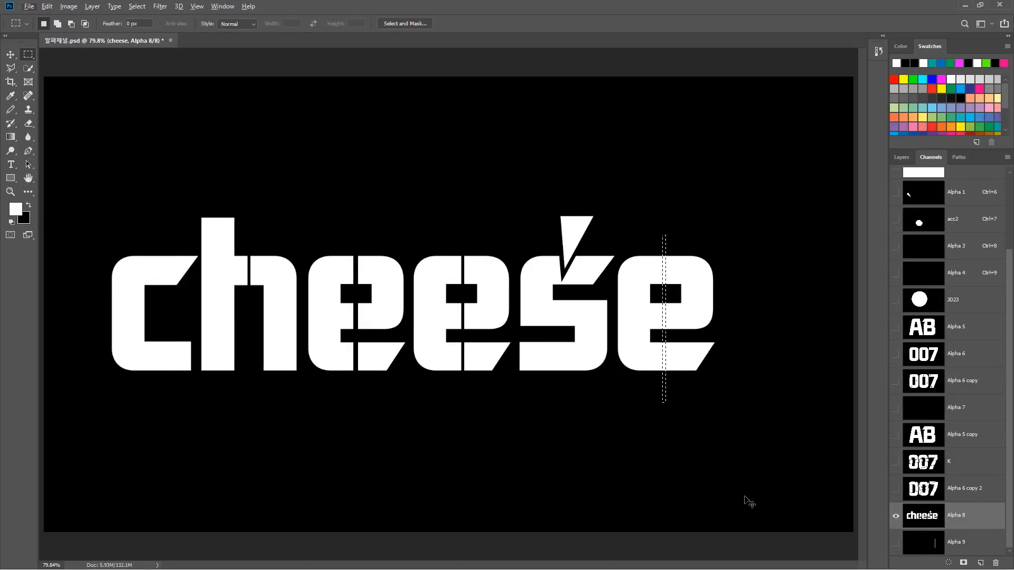
# Load the cheese lettering of the Alpha 8 channel as a selection
pyautogui.hotkey('ctrl', '1')
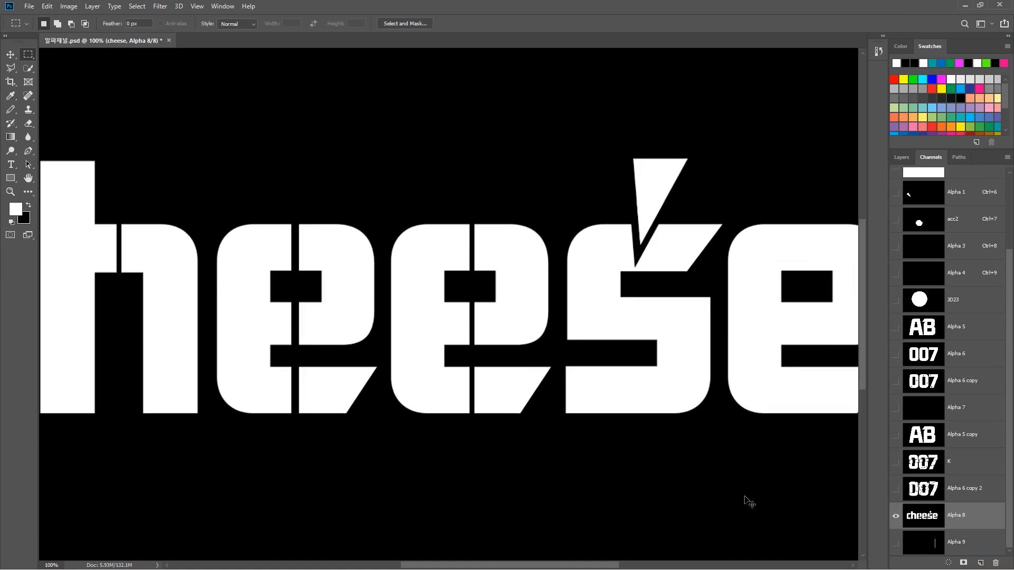
pyautogui.hotkey('ctrl', '+')
pyautogui.hotkey('ctrl', '+')
pyautogui.moveTo(609, 359); pyautogui.dragTo(119, 361)
pyautogui.moveTo(408, 348); pyautogui.dragTo(507, 330)
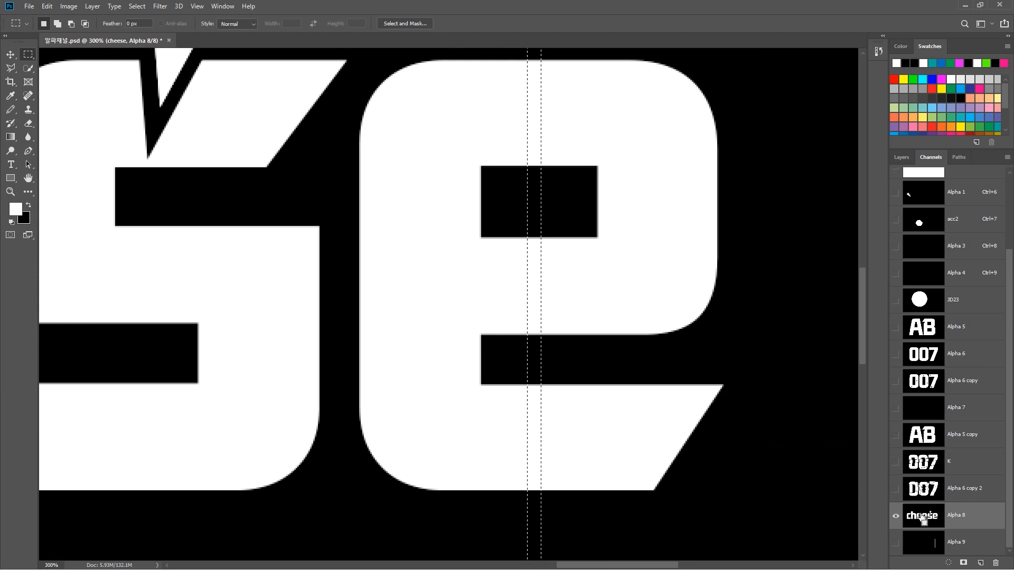
pyautogui.keyDown('ctrl'); pyautogui.click(923, 520); pyautogui.keyUp('ctrl')
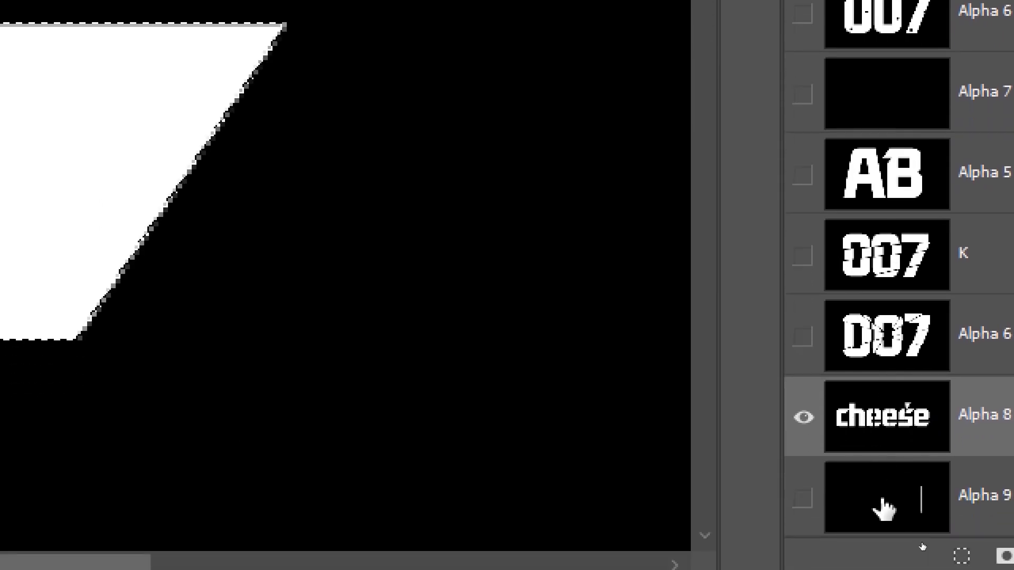
# Reload the strip selection from Alpha 9, fill it with the black background color to split the last e, and deselect
pyautogui.keyDown('ctrl'); pyautogui.click(883, 500); pyautogui.keyUp('ctrl')
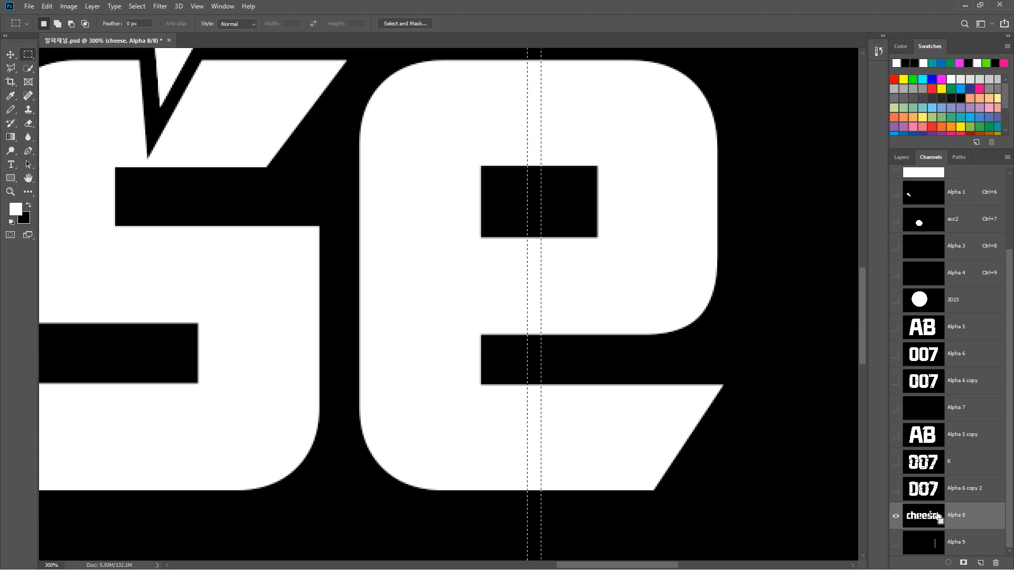
pyautogui.hotkey('ctrl', 'BackSpace')
pyautogui.hotkey('ctrl', 'd')
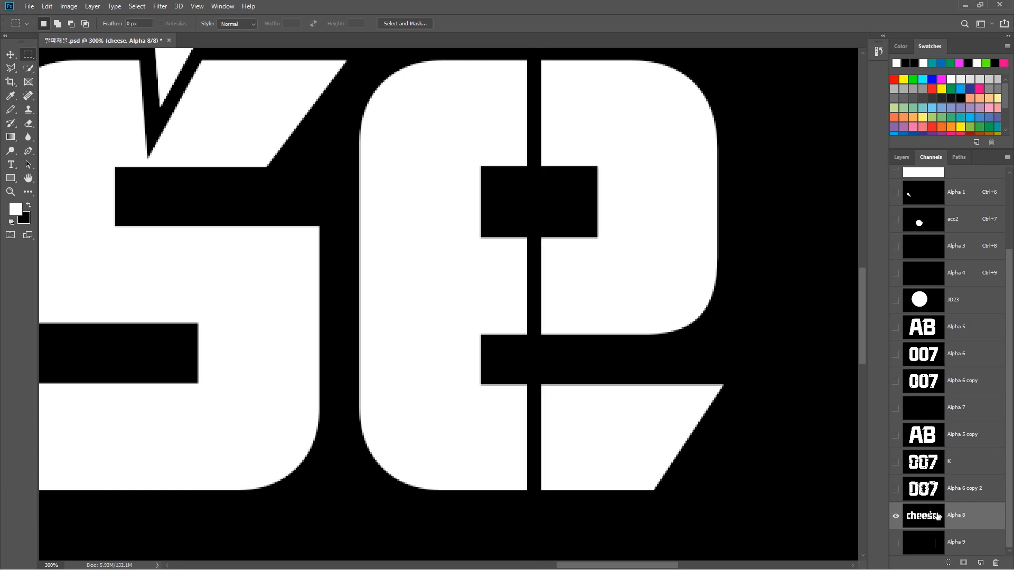
pyautogui.hotkey('ctrl', '-')
pyautogui.hotkey('ctrl', '-')
pyautogui.hotkey('ctrl', '-')
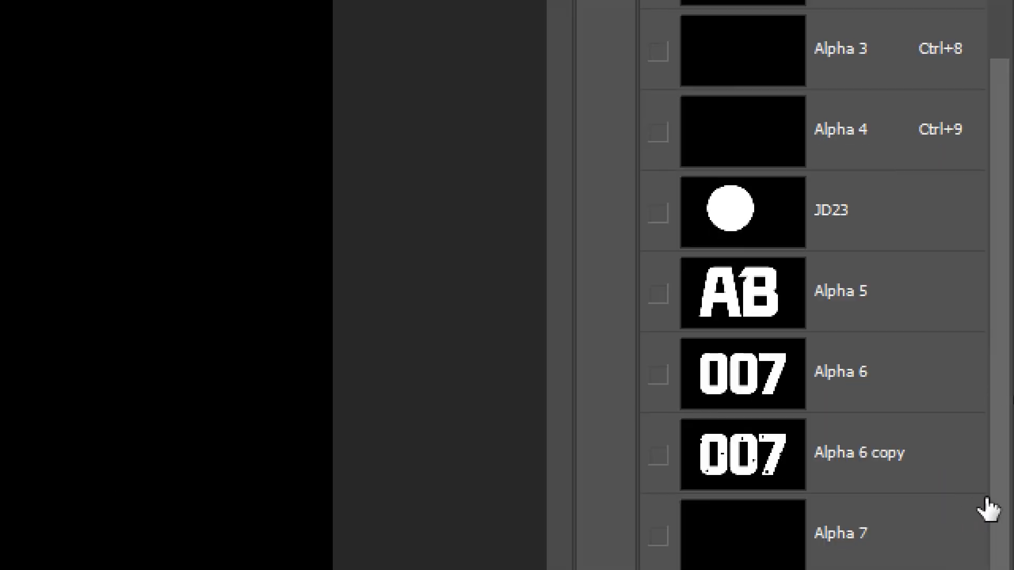
# Load the strip selection from the Alpha 9 channel once more over the cheese lettering
pyautogui.moveTo(762, 496)
pyautogui.mouseDown()
pyautogui.moveTo(735, 476)
pyautogui.moveTo(758, 403)
pyautogui.moveTo(729, 419)
pyautogui.moveTo(762, 479)
pyautogui.moveTo(747, 493)
pyautogui.moveTo(754, 518)
pyautogui.moveTo(742, 499)
pyautogui.mouseUp()
pyautogui.keyDown('ctrl'); pyautogui.click(742, 502); pyautogui.keyUp('ctrl')
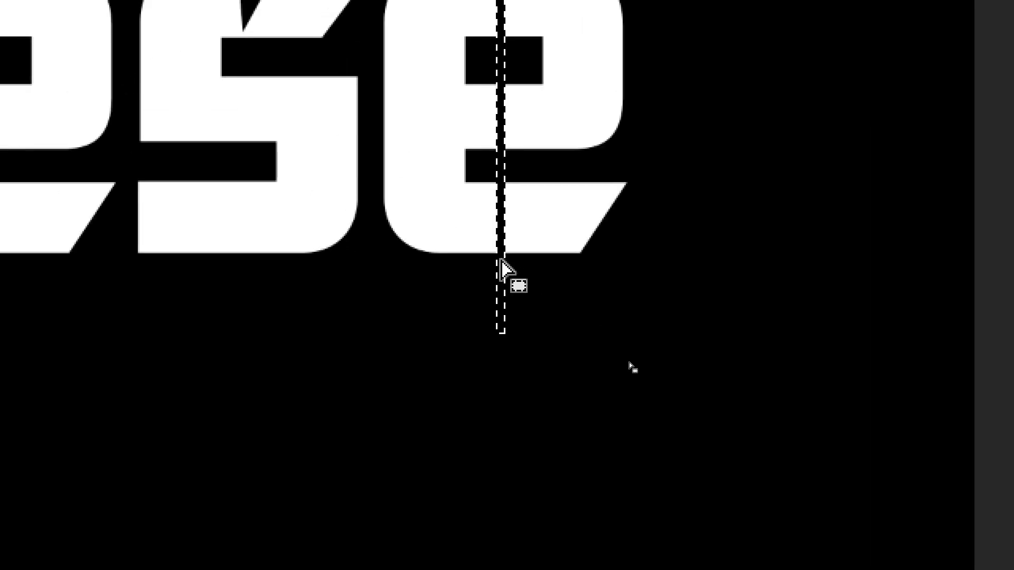
# Move the strip selection over the s and the c, cut each letter with black, and deselect
pyautogui.moveTo(501, 264); pyautogui.dragTo(248, 404)
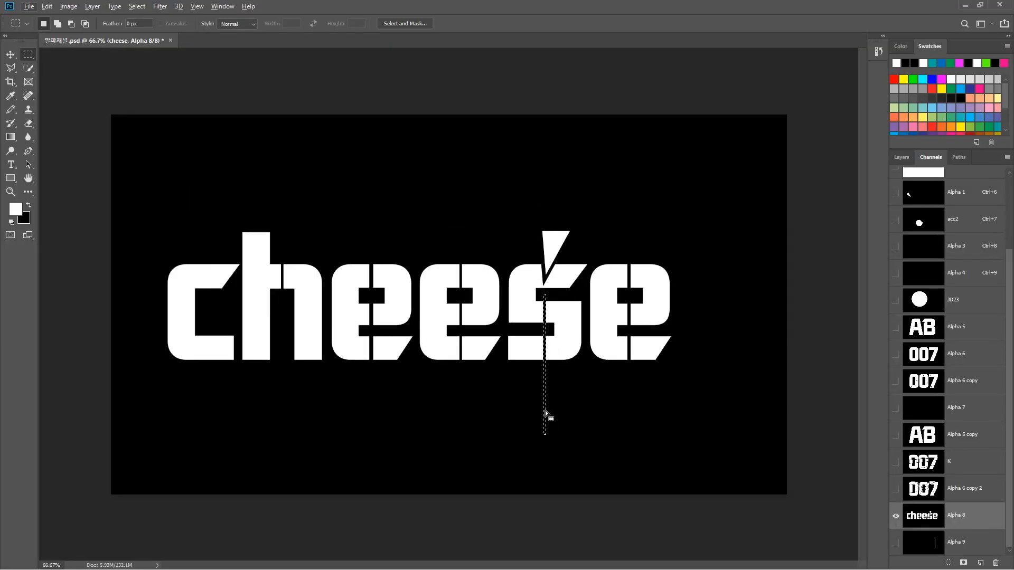
pyautogui.moveTo(546, 411); pyautogui.dragTo(211, 362)
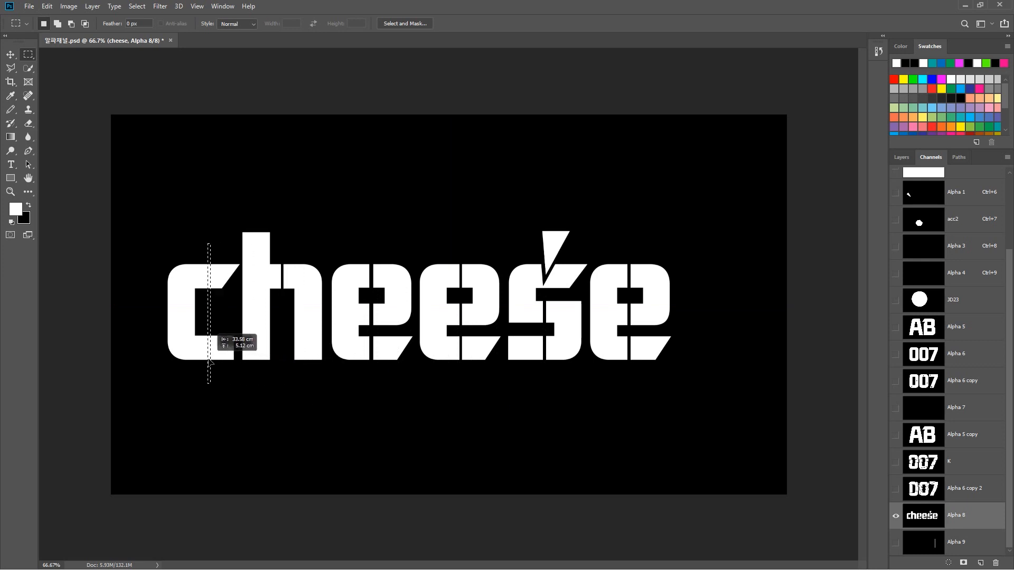
pyautogui.moveTo(210, 362); pyautogui.dragTo(211, 362)
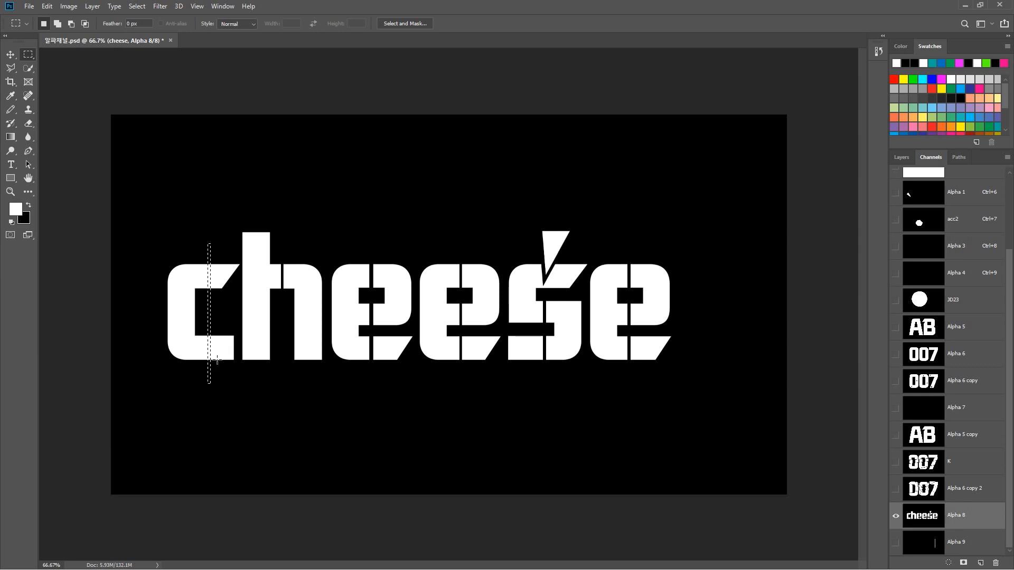
pyautogui.hotkey('ctrl', 'd')
# Inspect the sliced cheese lettering enlarged without panels, and compare it with the K and Alpha 6 copy 2 channels
pyautogui.press('Tab')
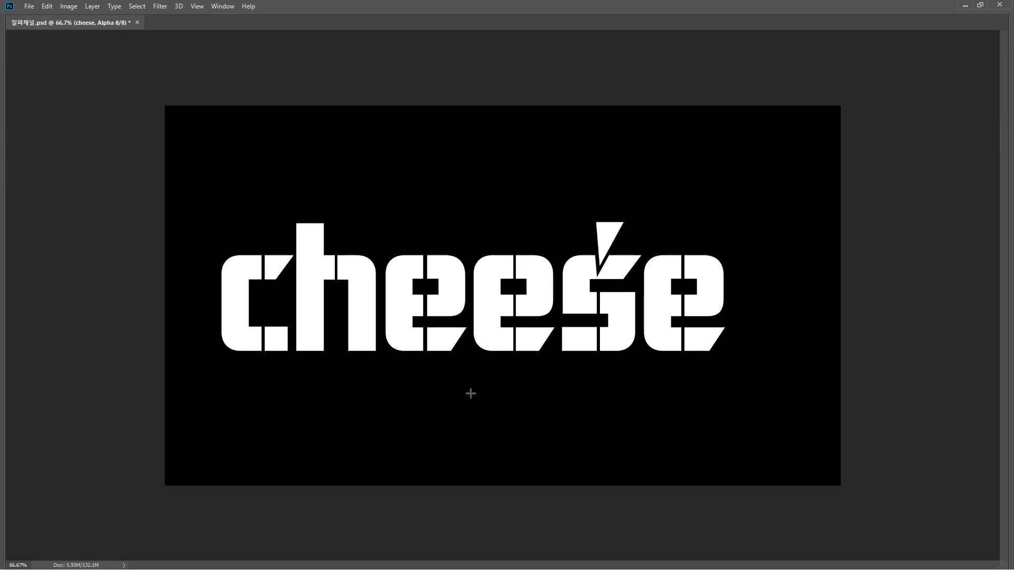
pyautogui.hotkey('ctrl', '+')
pyautogui.hotkey('ctrl', '+')
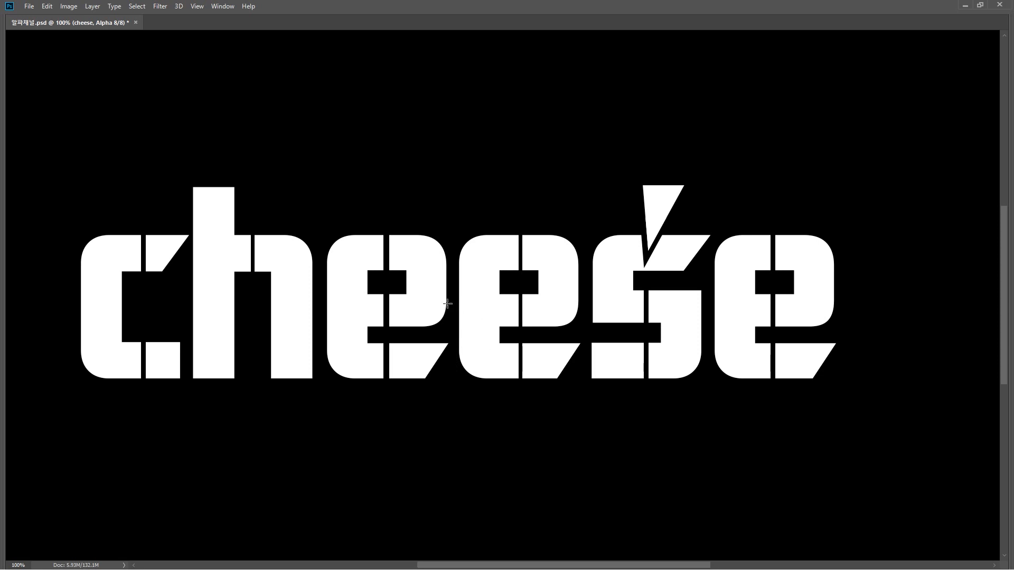
pyautogui.scroll(-1, 447, 304)
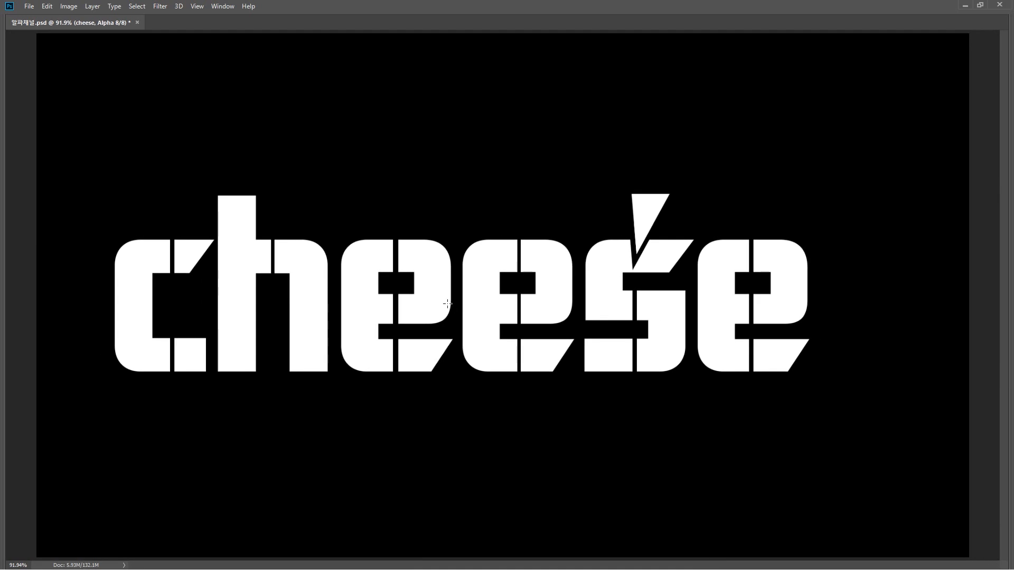
pyautogui.press('F7')
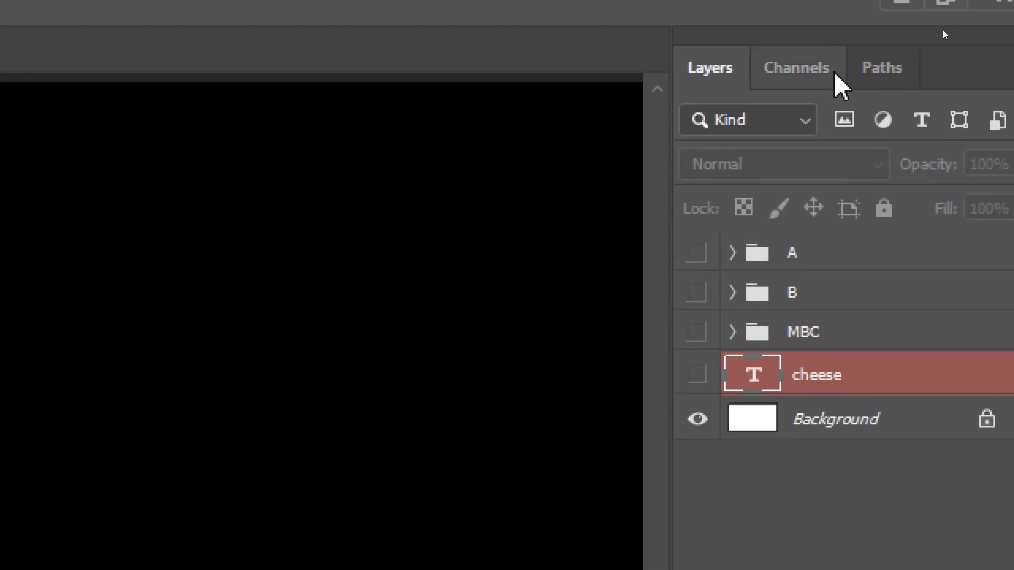
pyautogui.click(943, 30)
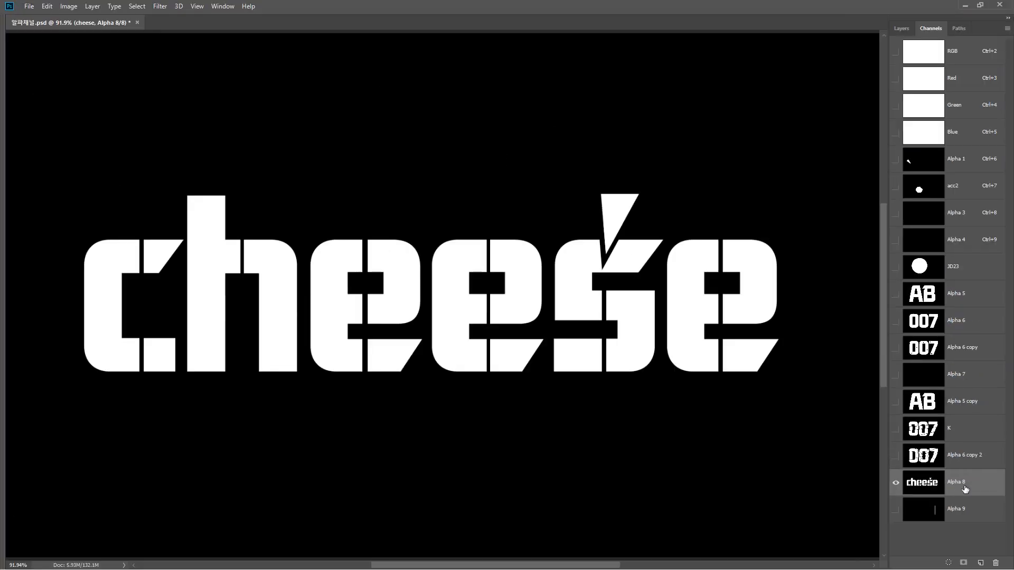
pyautogui.click(961, 432)
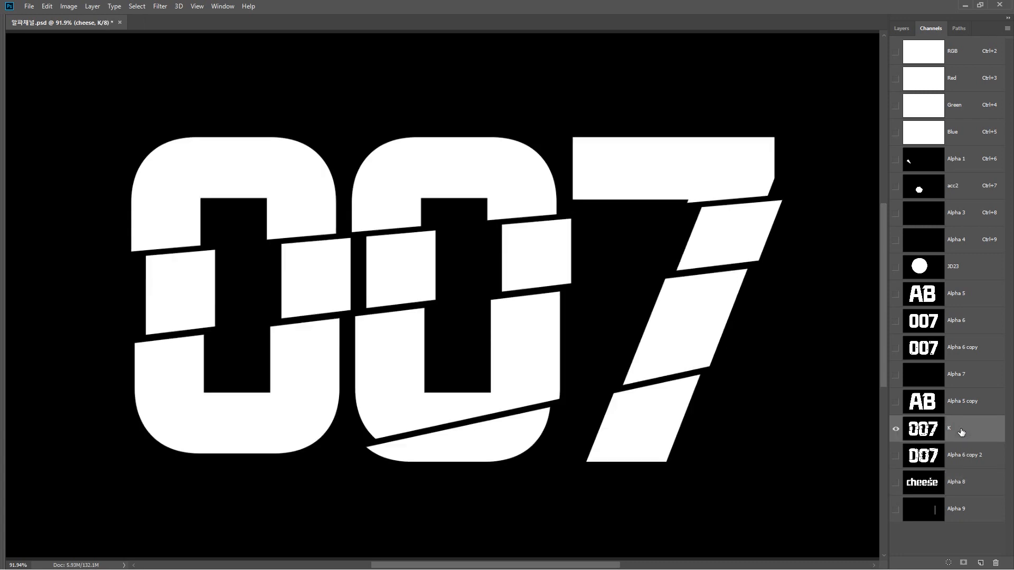
pyautogui.click(961, 460)
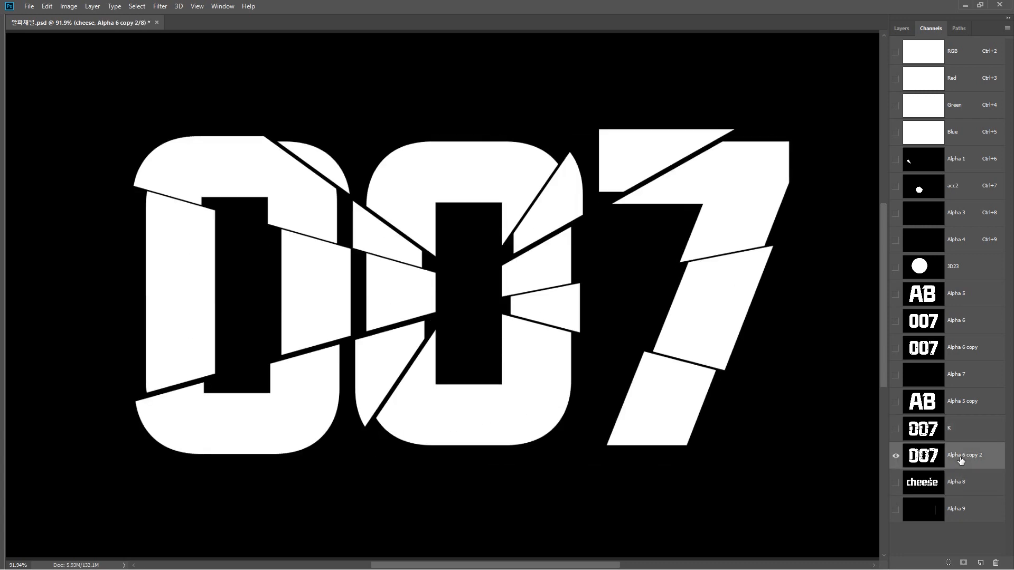
pyautogui.click(929, 487)
pyautogui.click(944, 433)
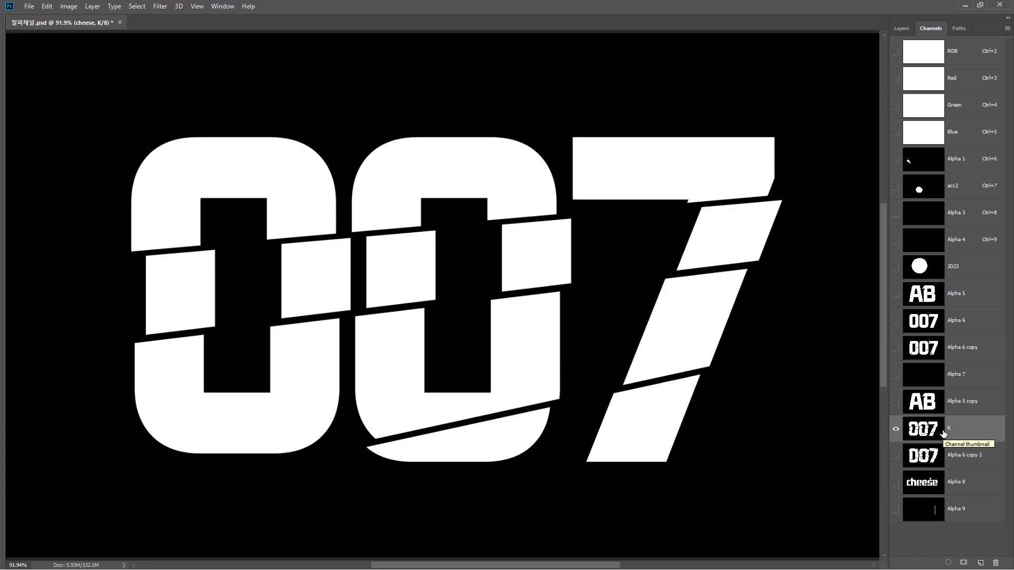
pyautogui.click(957, 458)
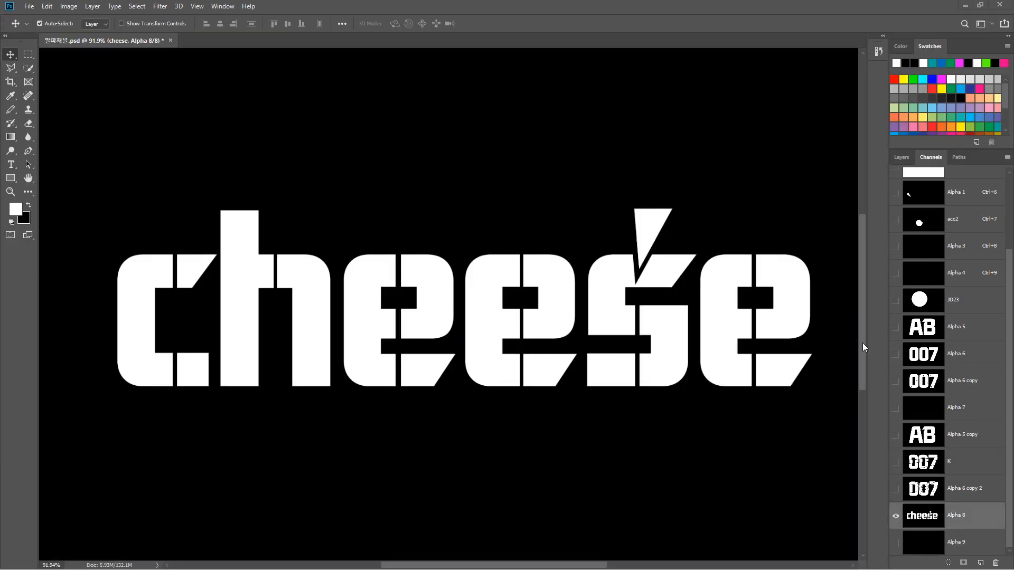
# Review the lettering channels one after another from Alpha 5 through Alpha 6 copy 2, finishing on Alpha 8
pyautogui.click(918, 334)
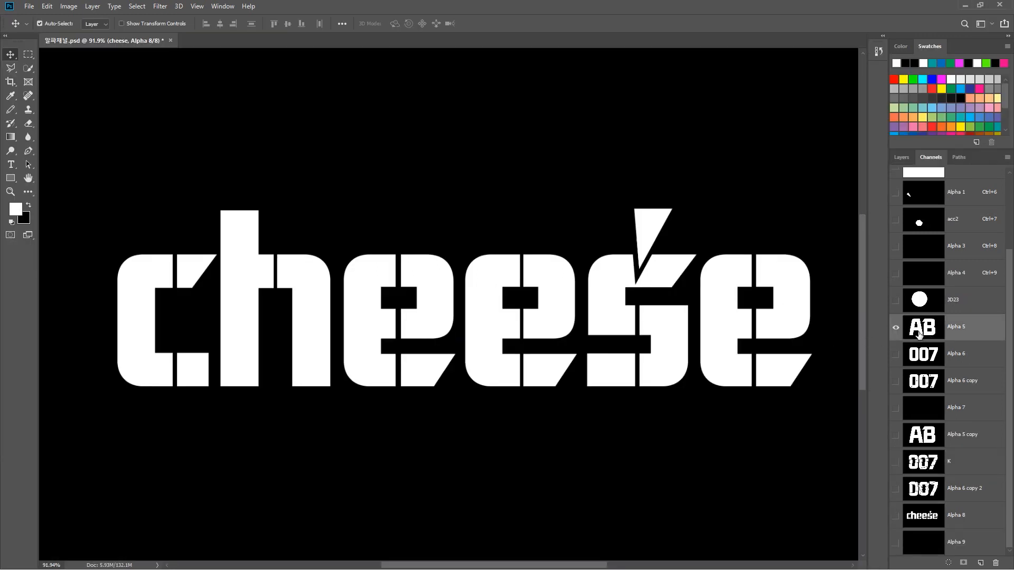
pyautogui.click(924, 354)
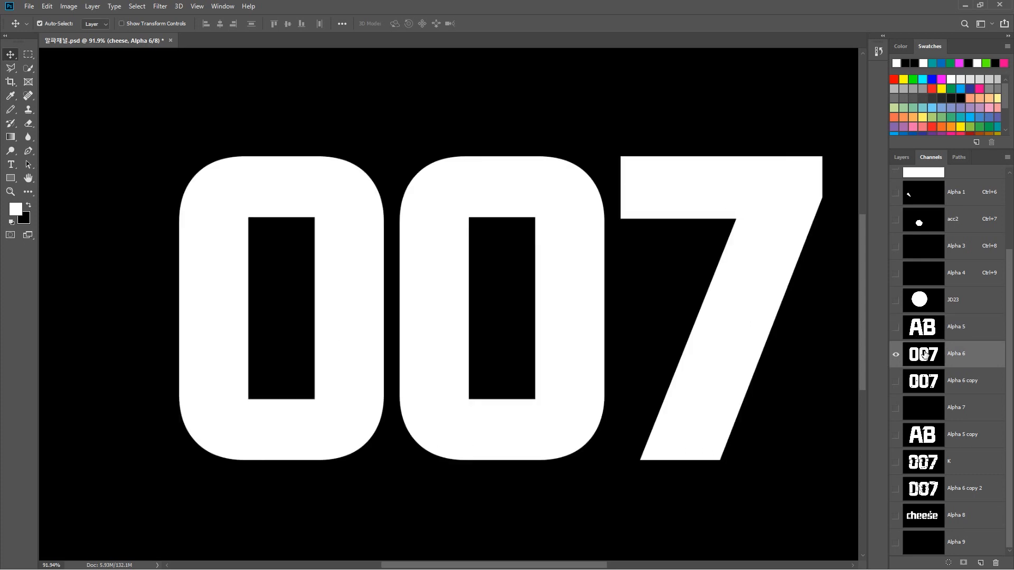
pyautogui.click(934, 384)
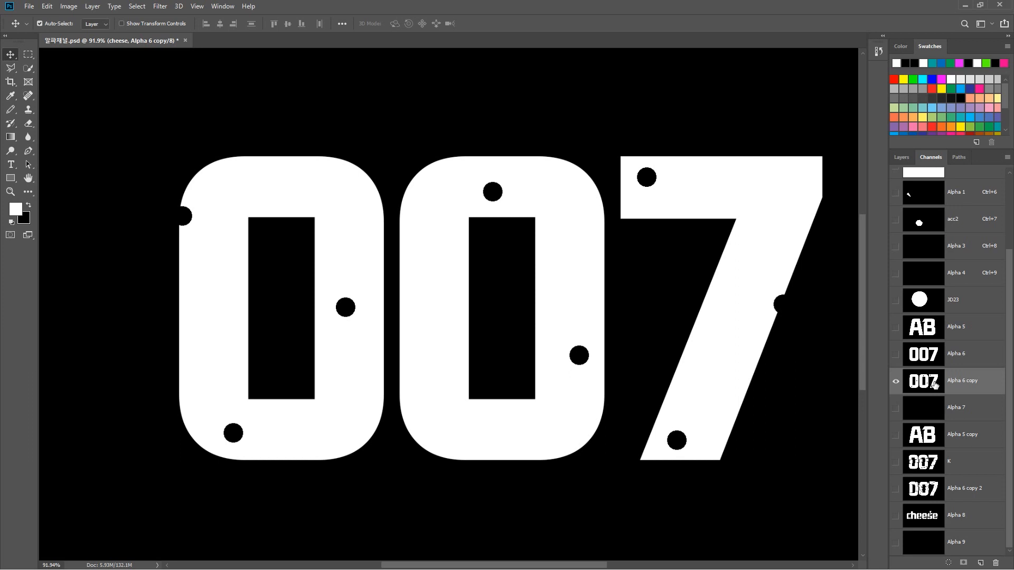
pyautogui.click(918, 436)
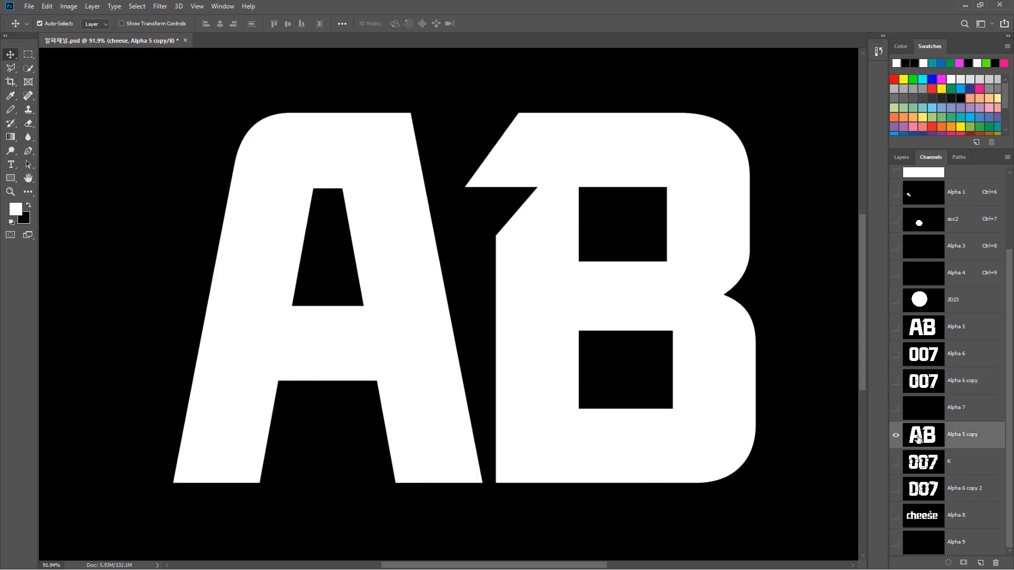
pyautogui.click(922, 467)
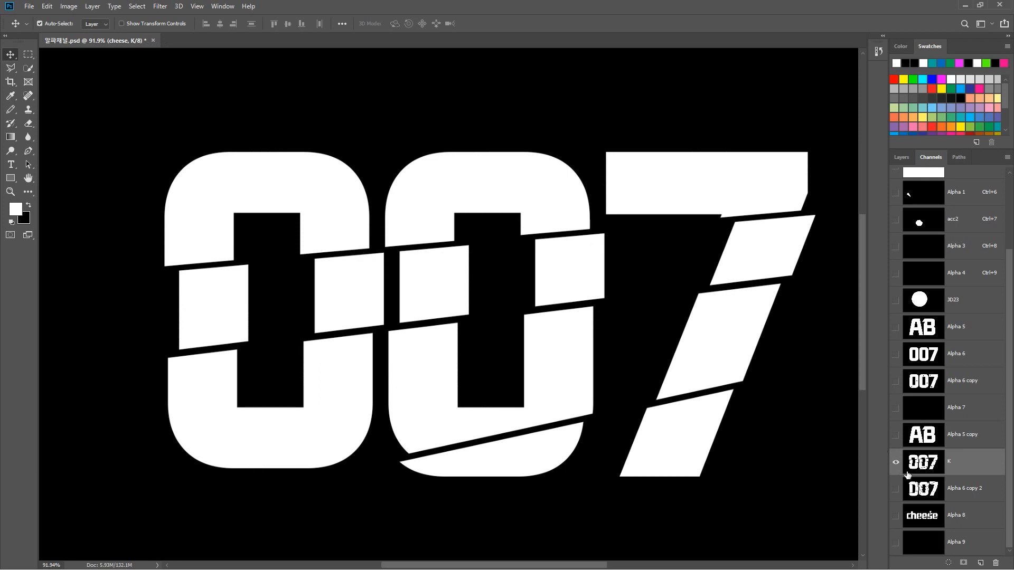
pyautogui.click(922, 491)
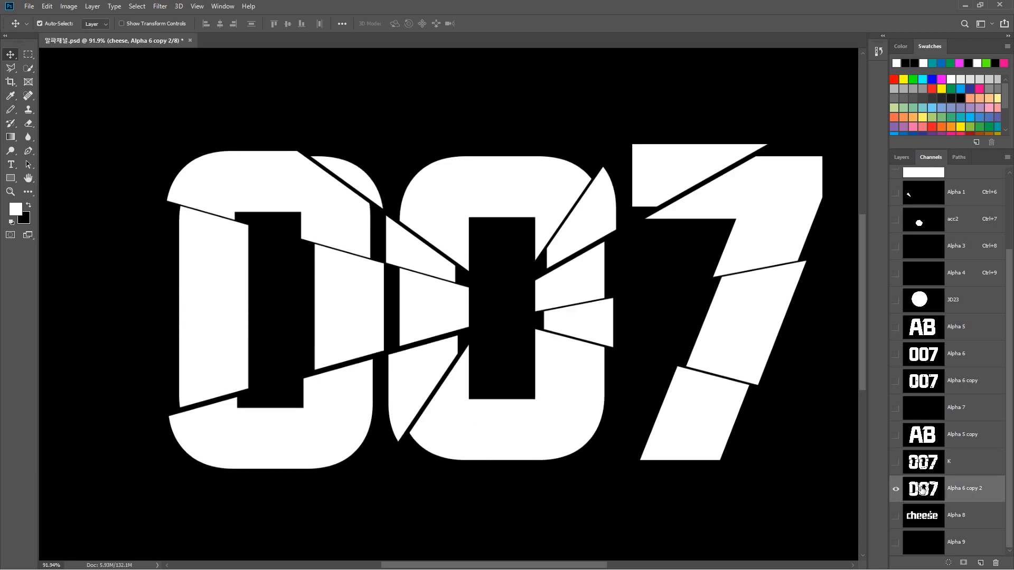
pyautogui.click(929, 518)
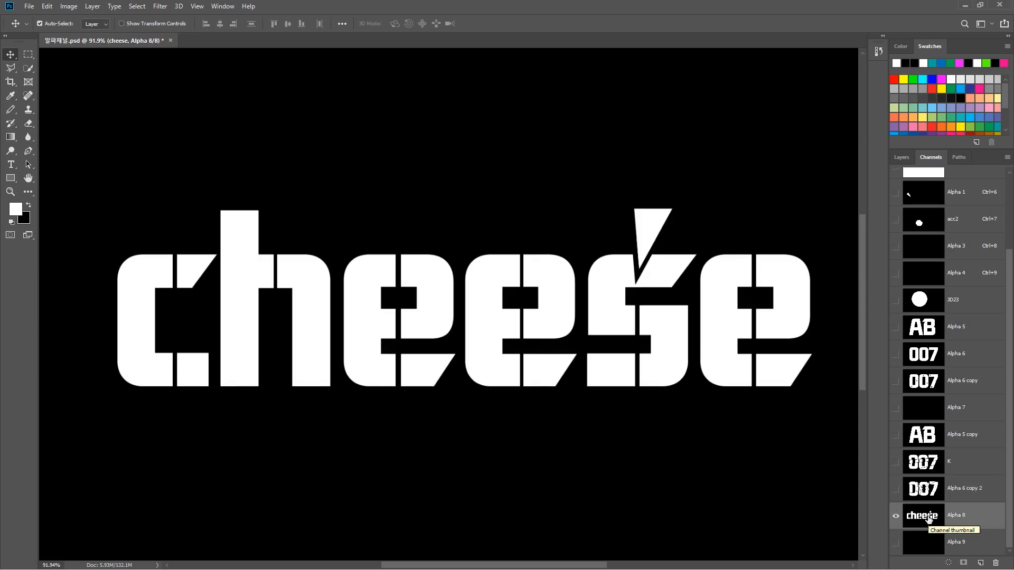
# Turn on the rulers and try rectangular selections around the top of the h stem
pyautogui.click(28, 55)
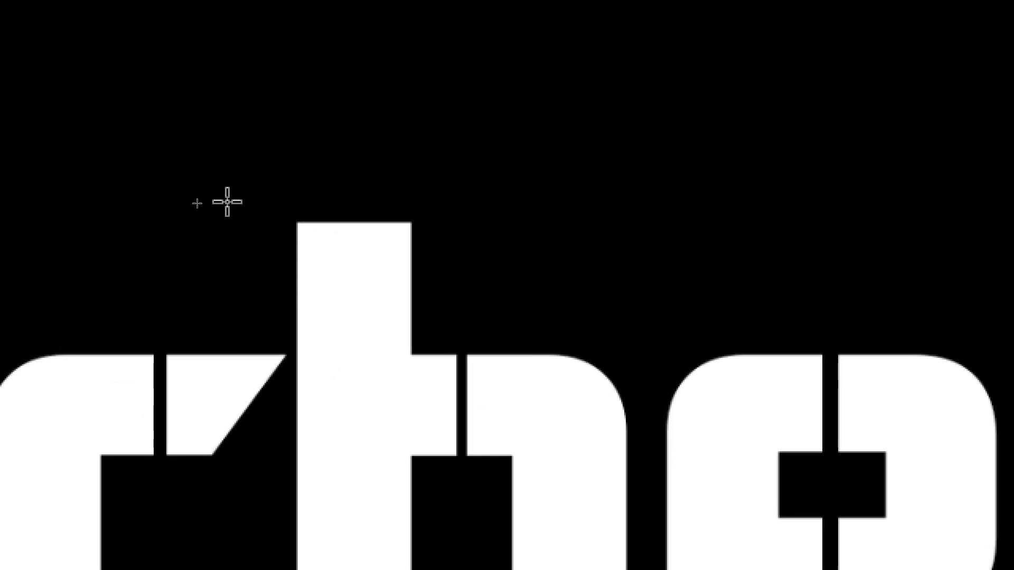
pyautogui.moveTo(185, 197); pyautogui.dragTo(269, 222)
pyautogui.moveTo(442, 259); pyautogui.dragTo(514, 276)
pyautogui.hotkey('ctrl', 'd')
pyautogui.moveTo(284, 183); pyautogui.dragTo(424, 273)
pyautogui.press('v')
pyautogui.hotkey('ctrl', 'r')
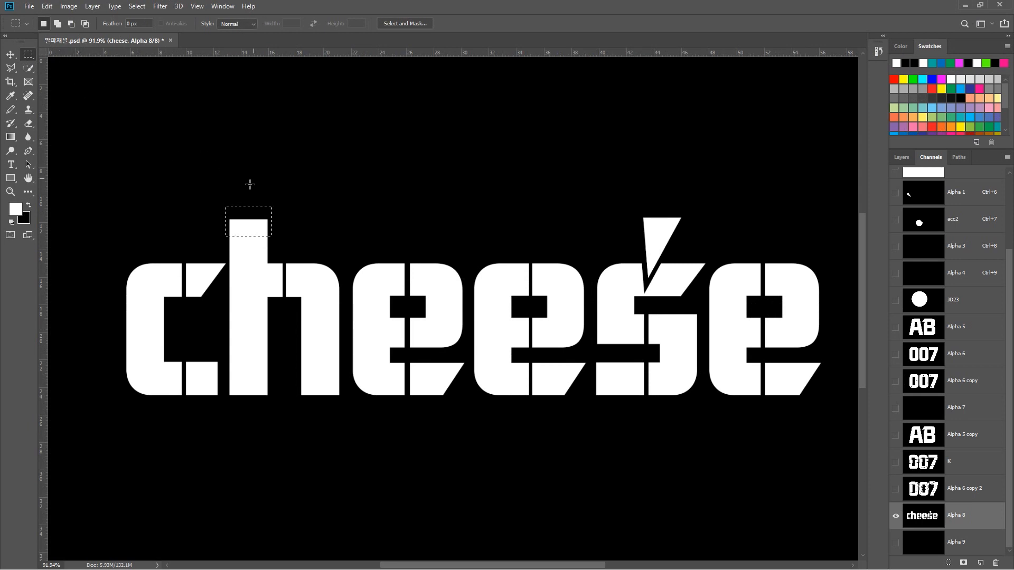
pyautogui.click(285, 175)
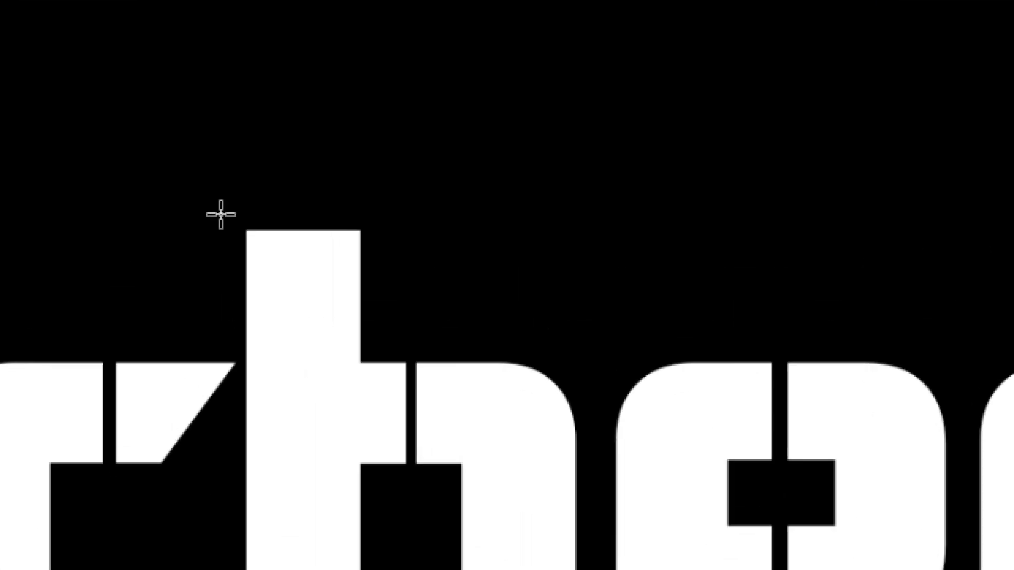
# Select the top of the h stem with a rectangular marquee, move the piece slightly upward to detach it, and deselect
pyautogui.moveTo(222, 212); pyautogui.dragTo(290, 235)
pyautogui.moveTo(385, 270); pyautogui.dragTo(378, 270)
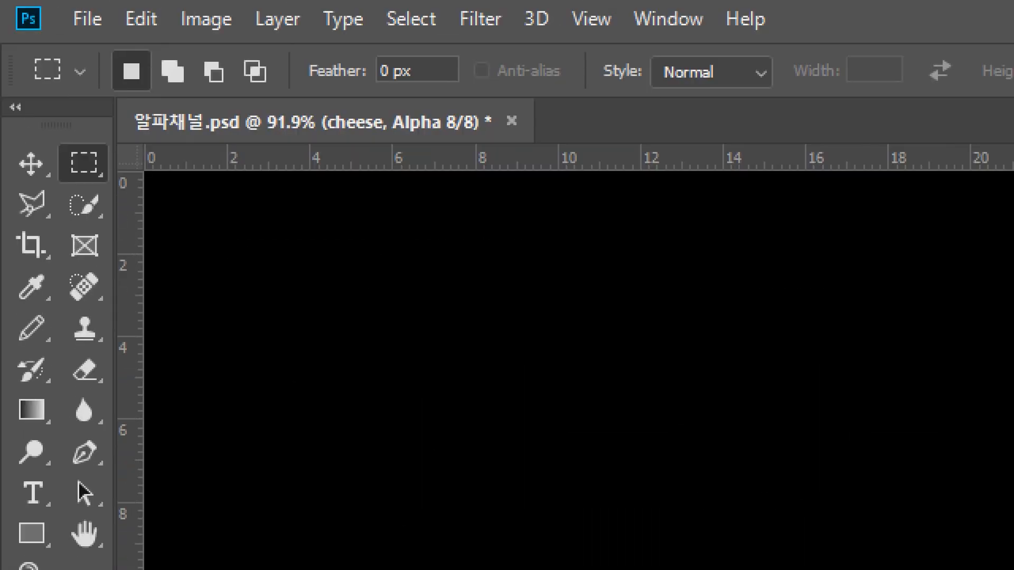
pyautogui.click(32, 162)
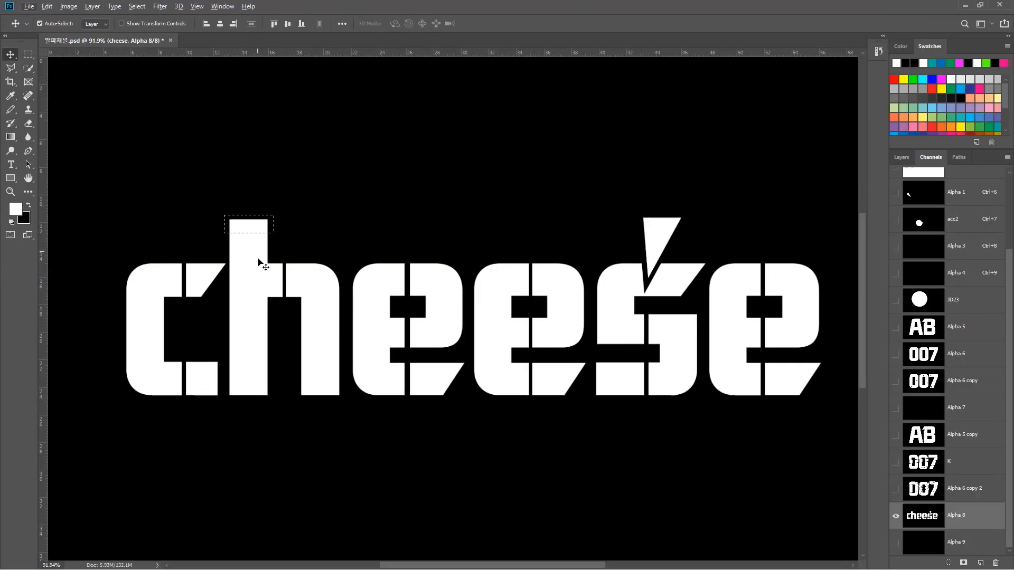
pyautogui.moveTo(259, 229); pyautogui.dragTo(256, 220)
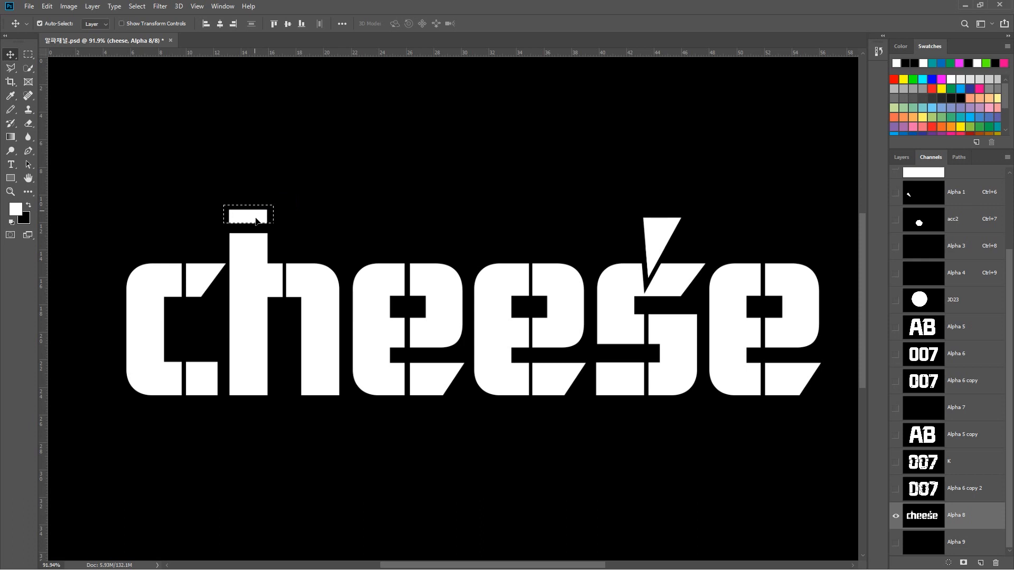
pyautogui.press('ctrl')
pyautogui.hotkey('ctrl', 'd')
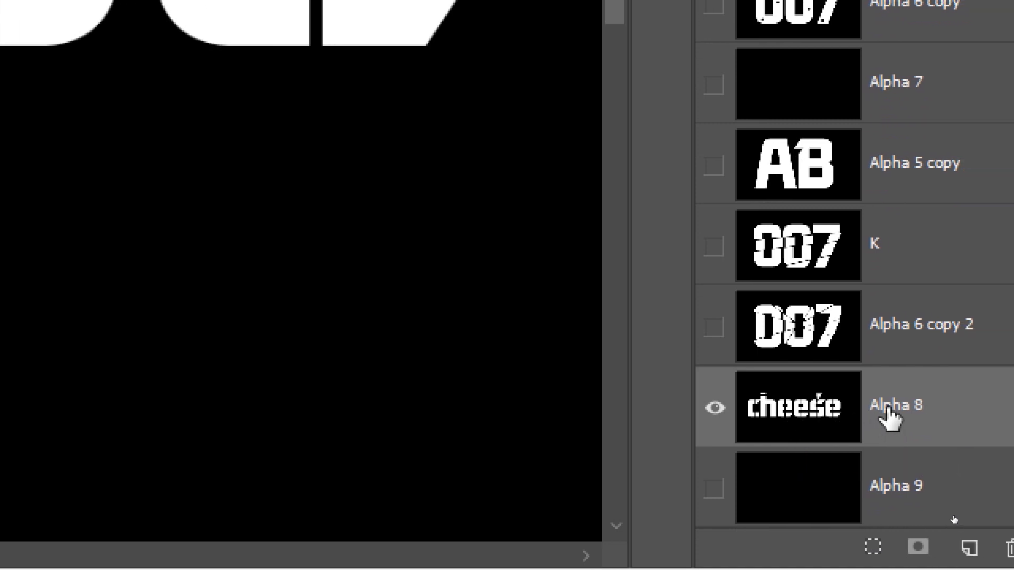
# Rename the Alpha 8 channel as Ch
pyautogui.doubleClick(949, 407)
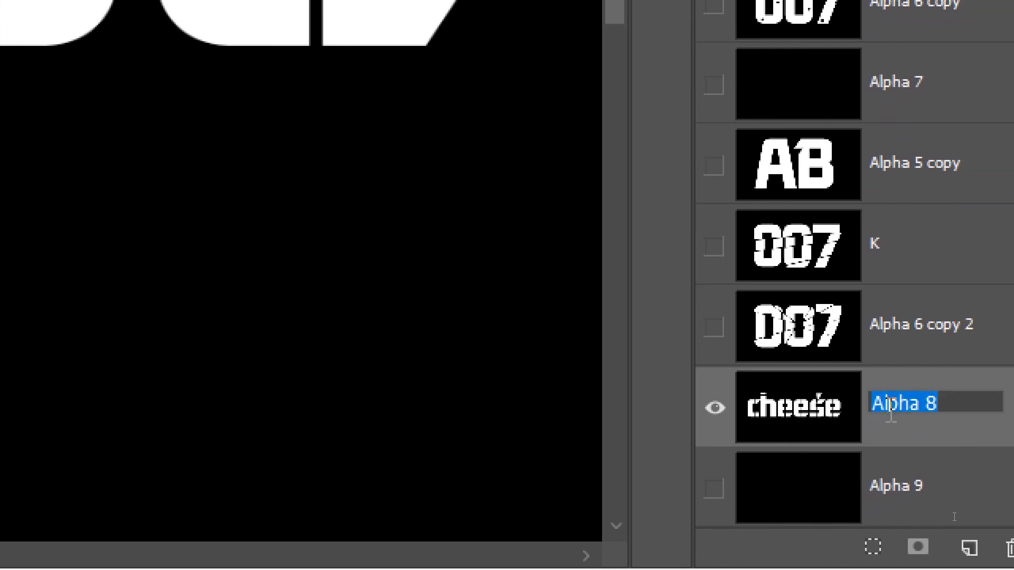
pyautogui.write('ㅊ')
pyautogui.press('BackSpace')
pyautogui.write('C')
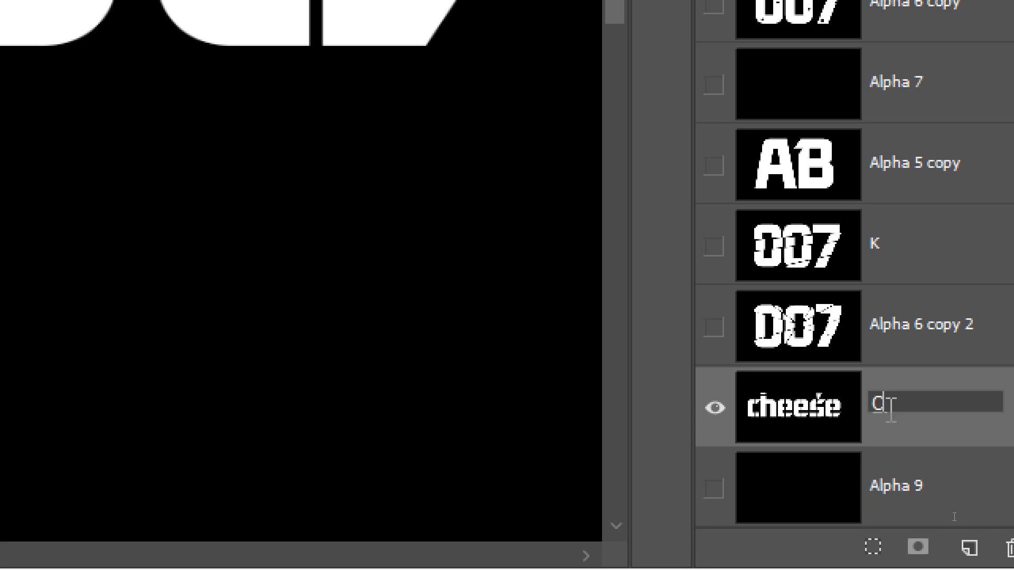
pyautogui.write('D')
pyautogui.press('BackSpace')
pyautogui.press('BackSpace')
pyautogui.write('Cho')
pyautogui.press('BackSpace')
pyautogui.press('Return')
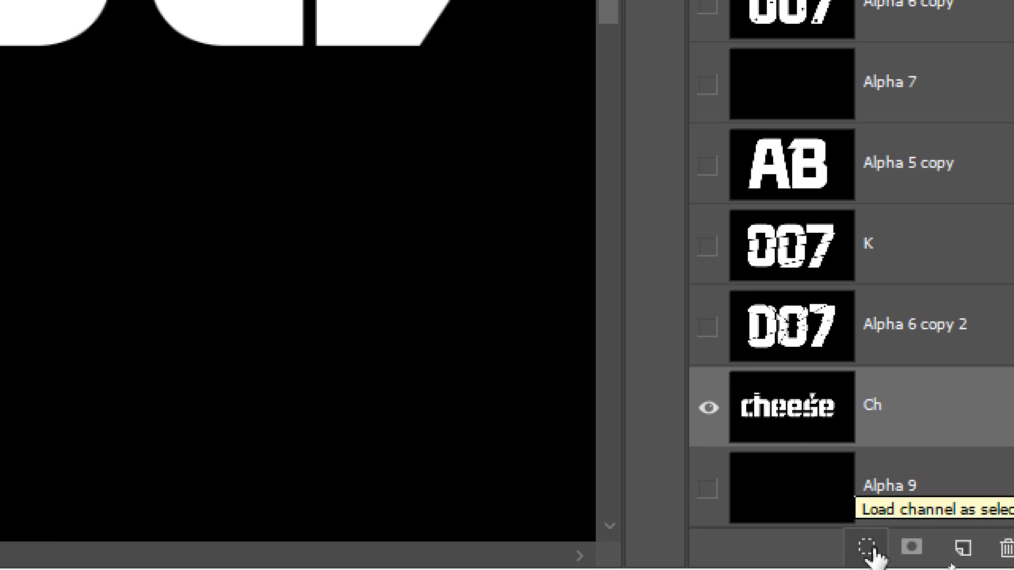
# Load the Ch channel's lettering as a selection and return to the RGB composite channel
pyautogui.keyDown('ctrl'); pyautogui.click(792, 415); pyautogui.keyUp('ctrl')
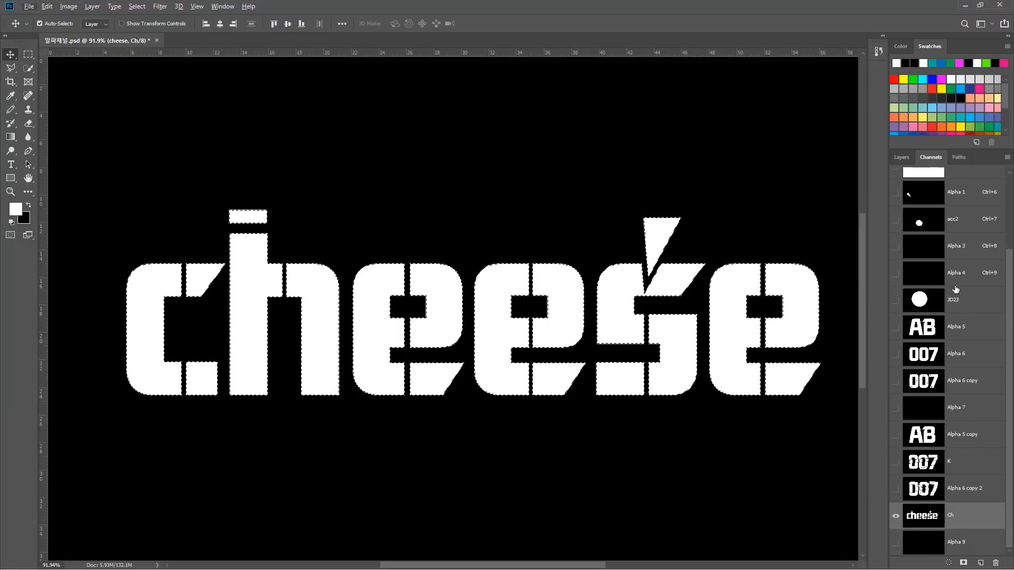
pyautogui.moveTo(1011, 324); pyautogui.dragTo(1012, 193)
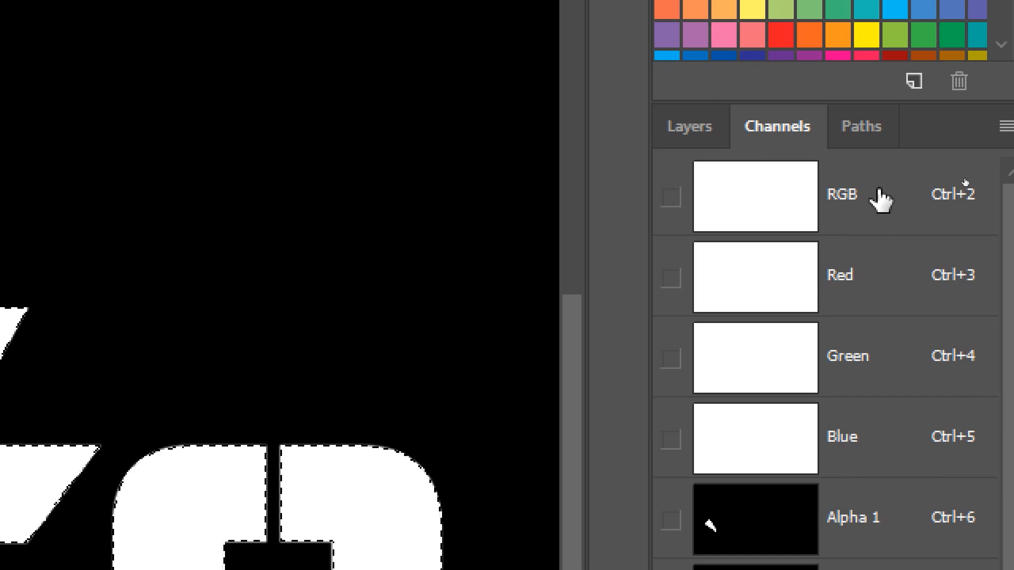
pyautogui.click(881, 200)
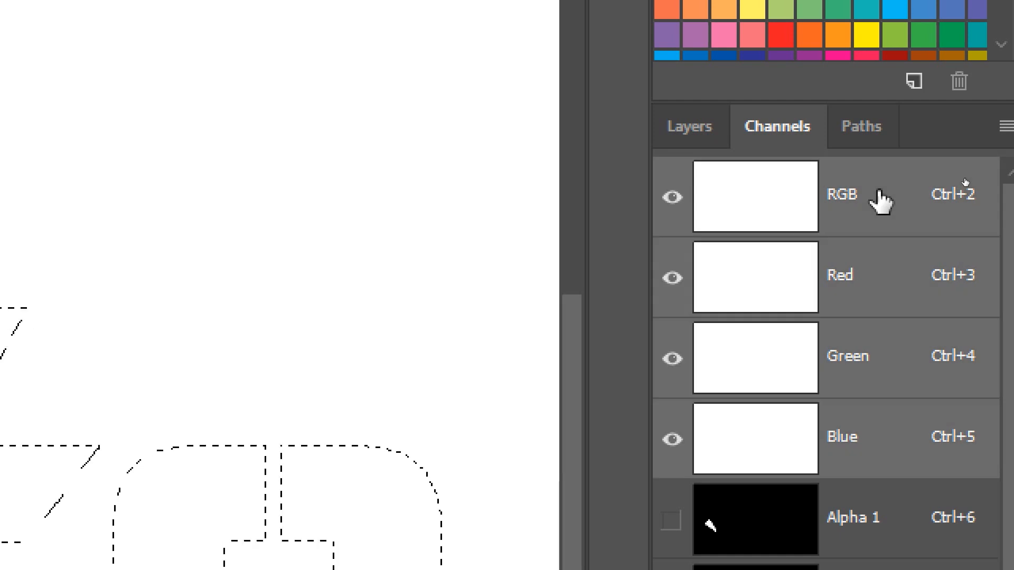
# Create a new empty layer directly above the Background layer, keeping the lettering selection active
pyautogui.click(683, 133)
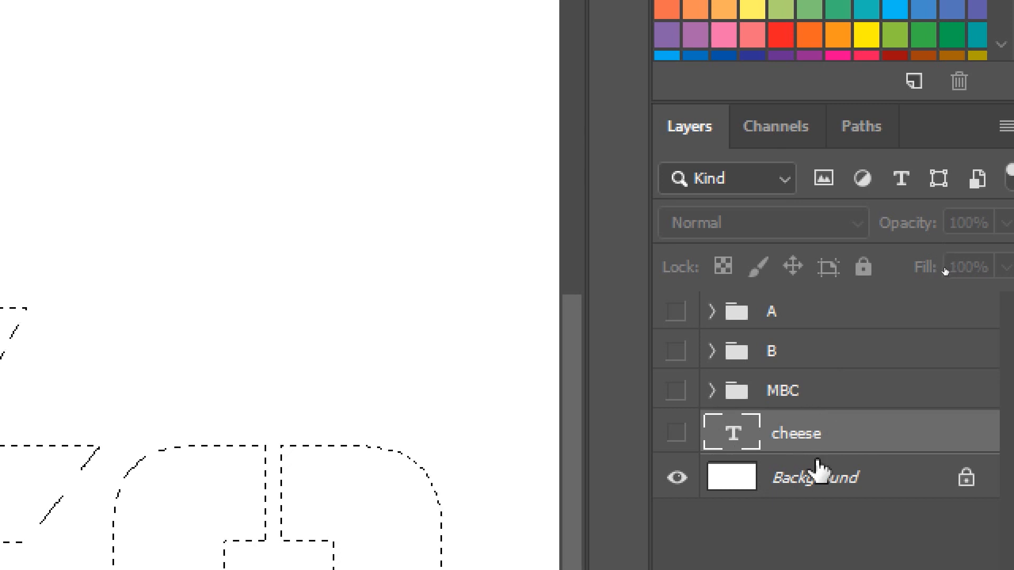
pyautogui.click(795, 480)
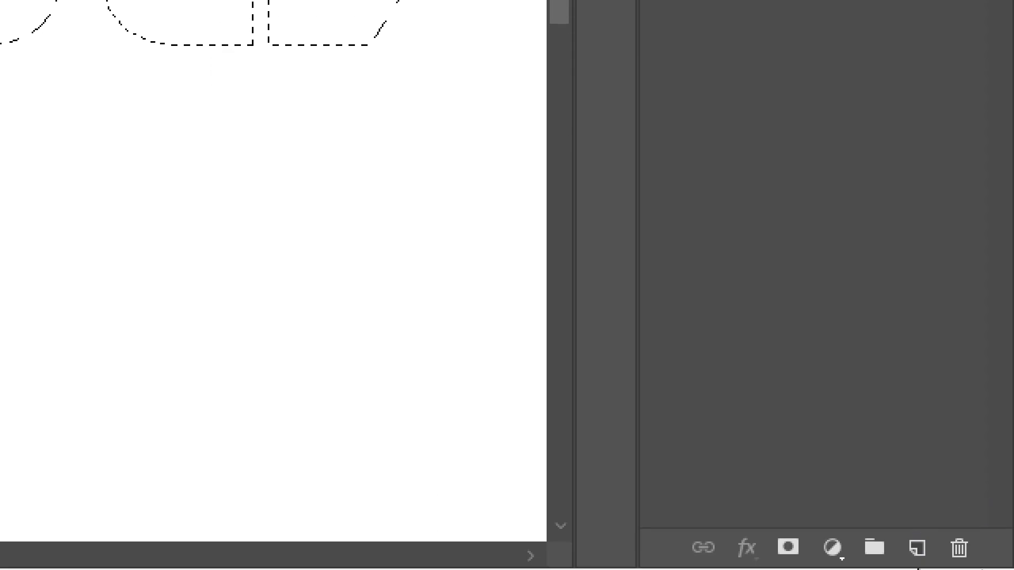
pyautogui.keyDown('alt'); pyautogui.click(916, 549); pyautogui.keyUp('alt')
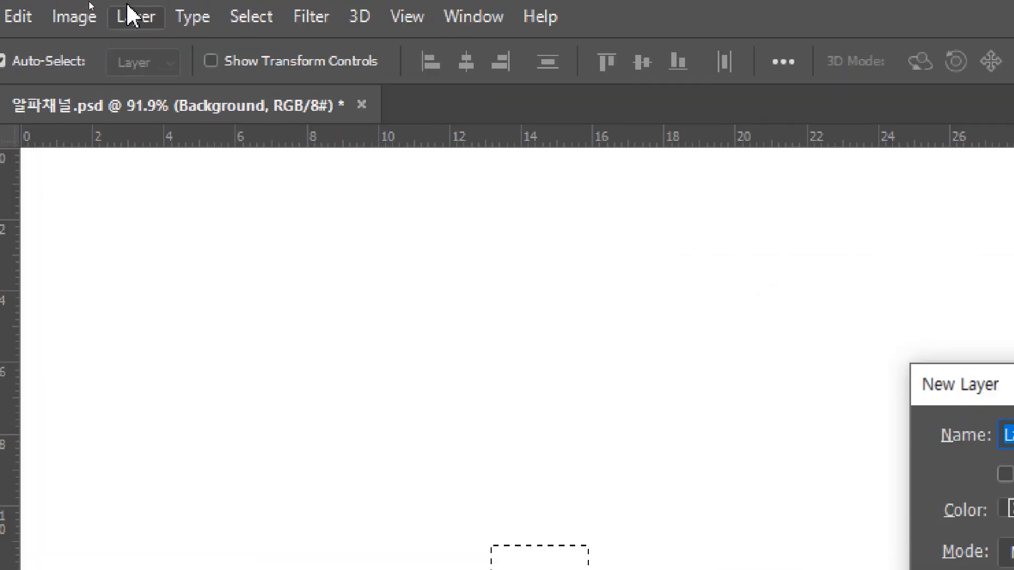
pyautogui.click(92, 6)
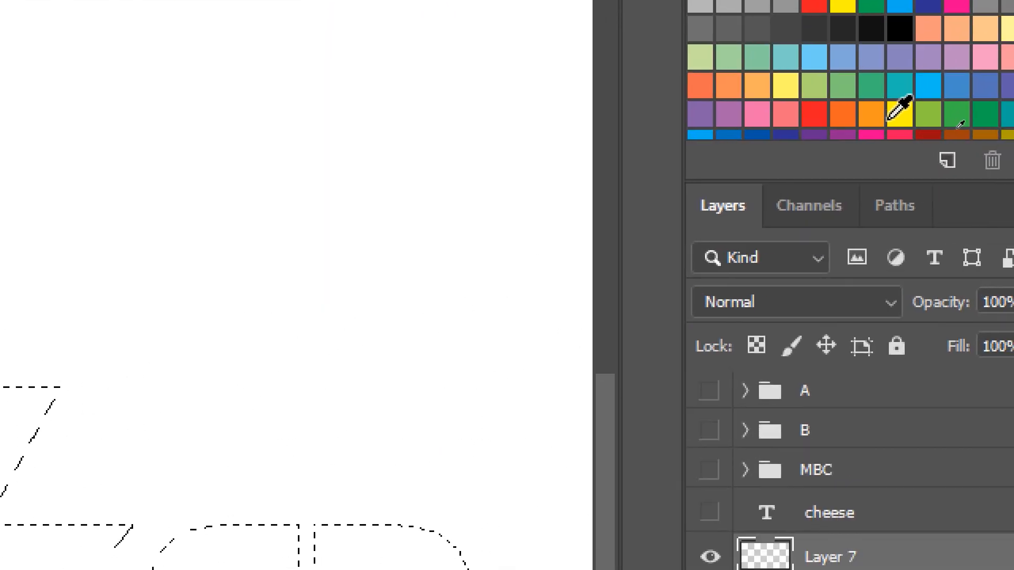
# Set the foreground color to a golden yellow with RGB values 252, 204, 37
pyautogui.click(893, 115)
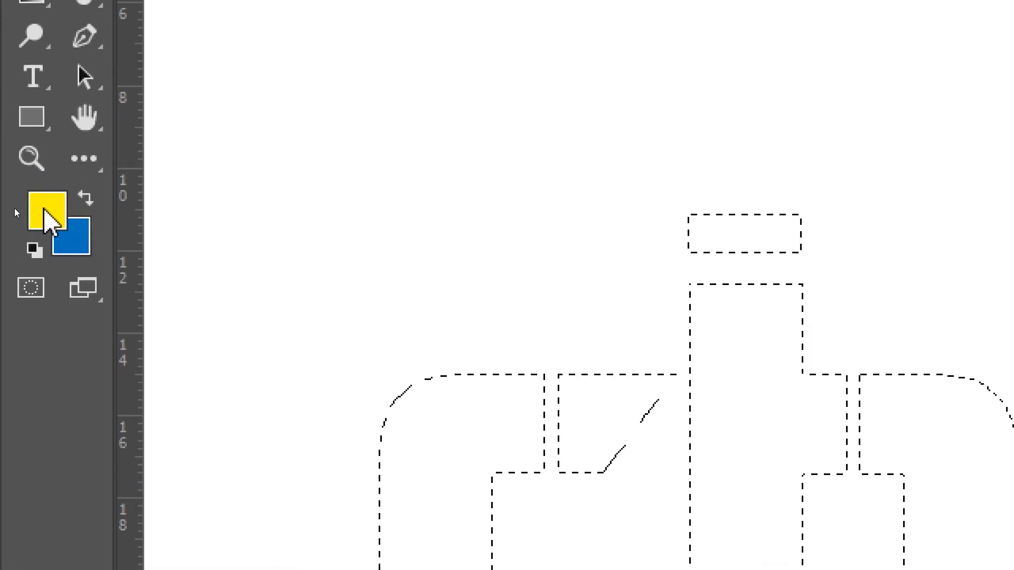
pyautogui.click(58, 203)
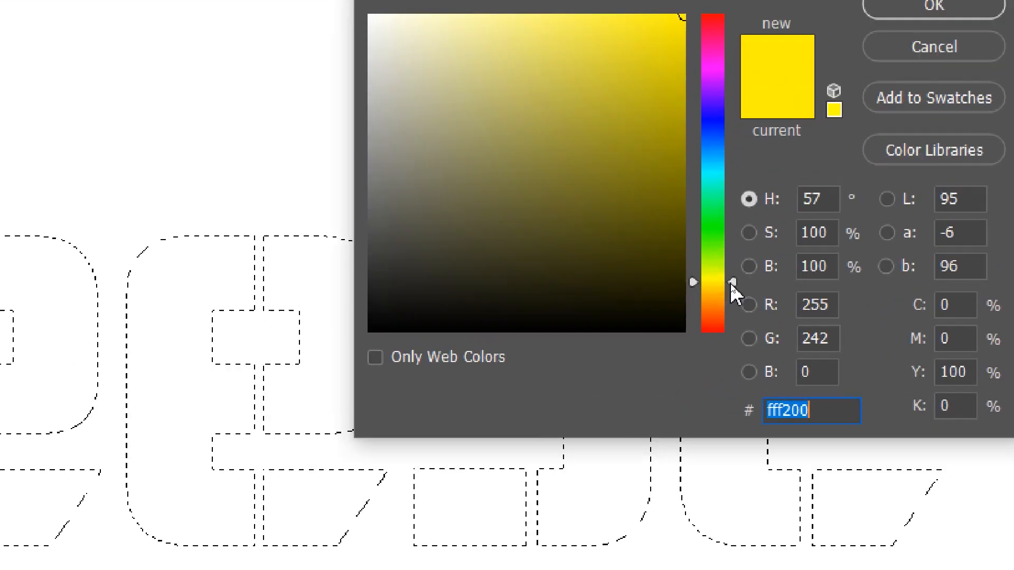
pyautogui.moveTo(730, 283); pyautogui.dragTo(716, 299)
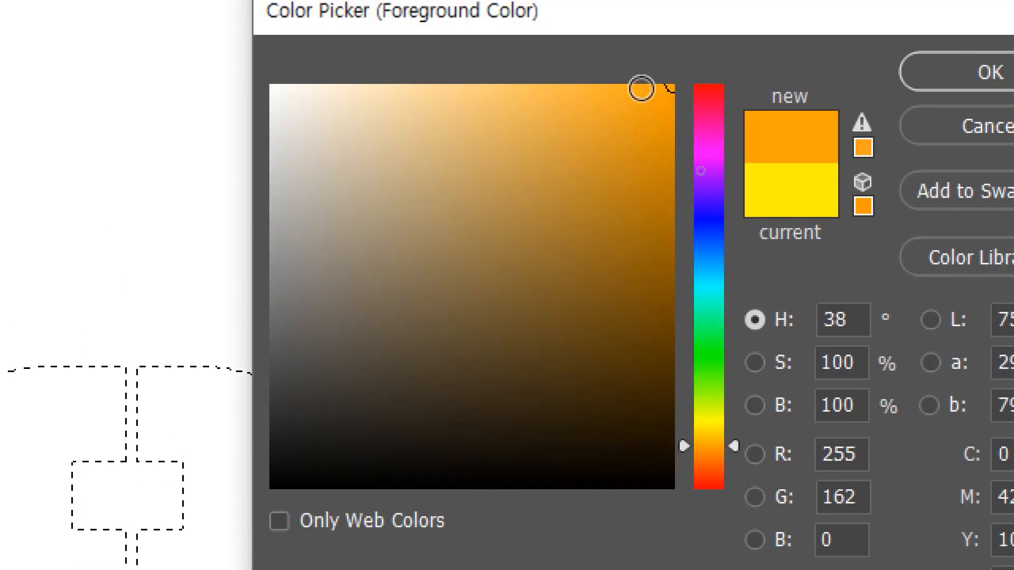
pyautogui.moveTo(641, 89)
pyautogui.mouseDown()
pyautogui.moveTo(593, 74)
pyautogui.moveTo(539, 77)
pyautogui.moveTo(571, 84)
pyautogui.mouseUp()
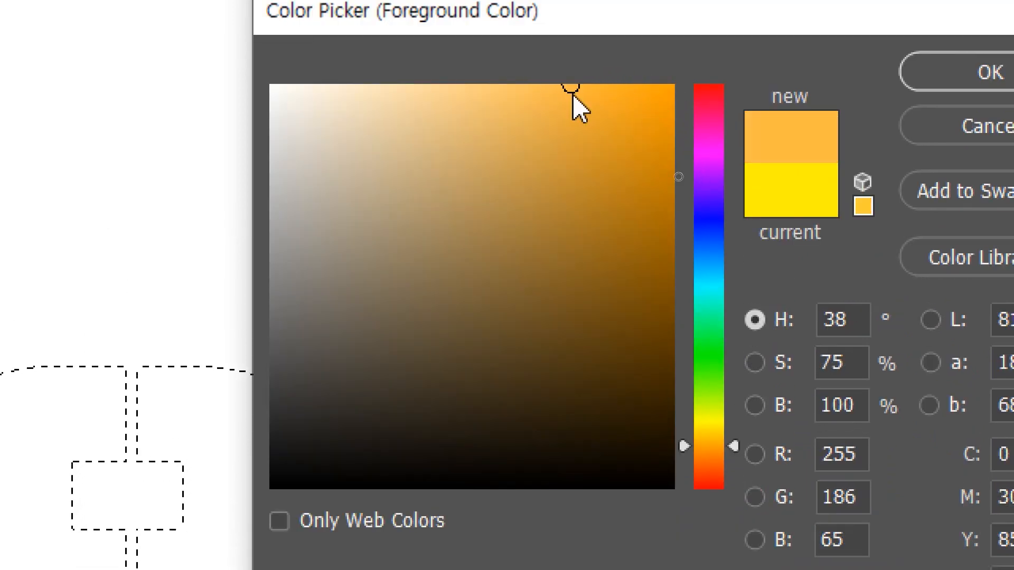
pyautogui.moveTo(706, 444); pyautogui.dragTo(708, 438)
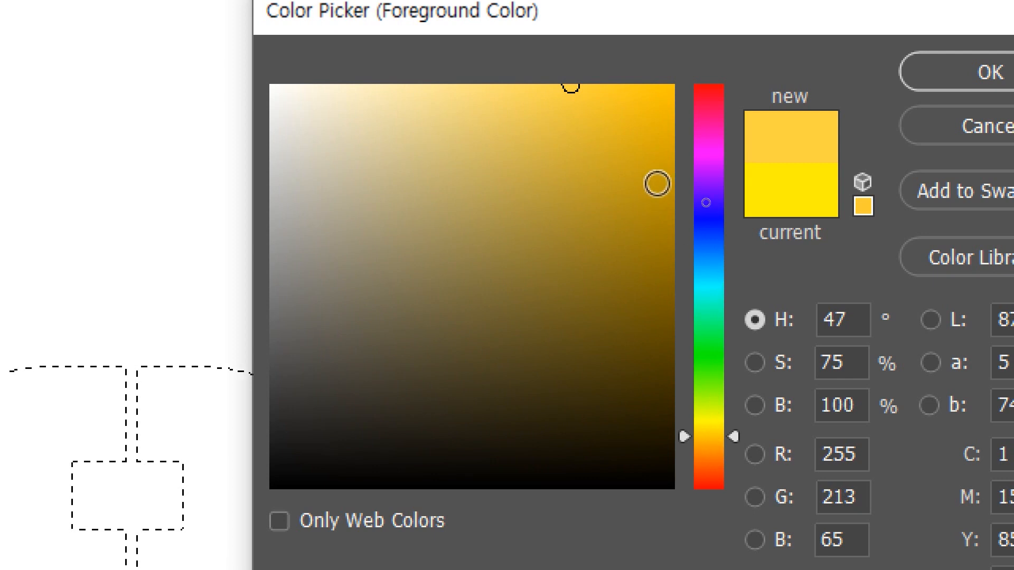
pyautogui.click(623, 104)
pyautogui.moveTo(623, 95); pyautogui.dragTo(615, 90)
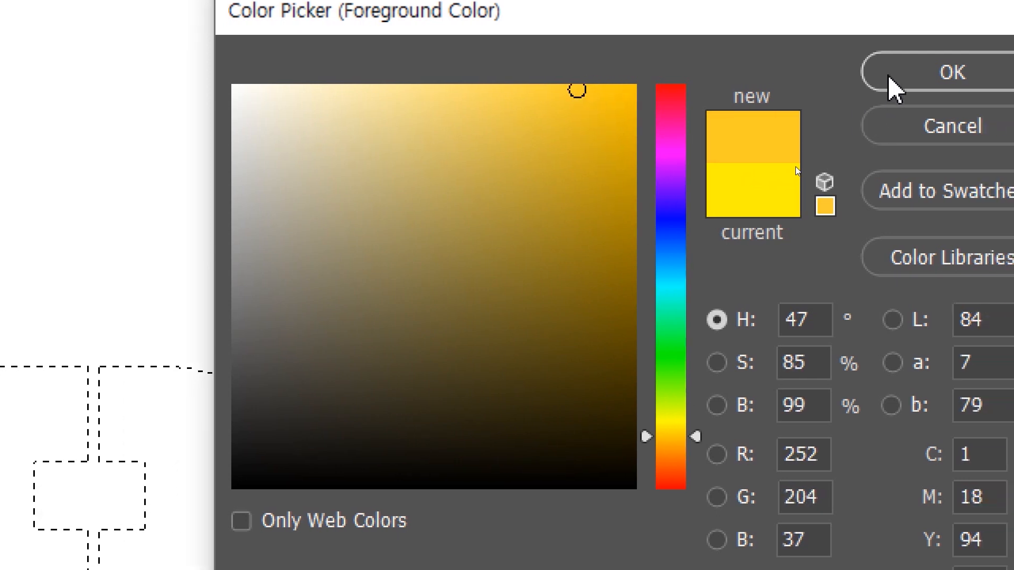
pyautogui.click(930, 79)
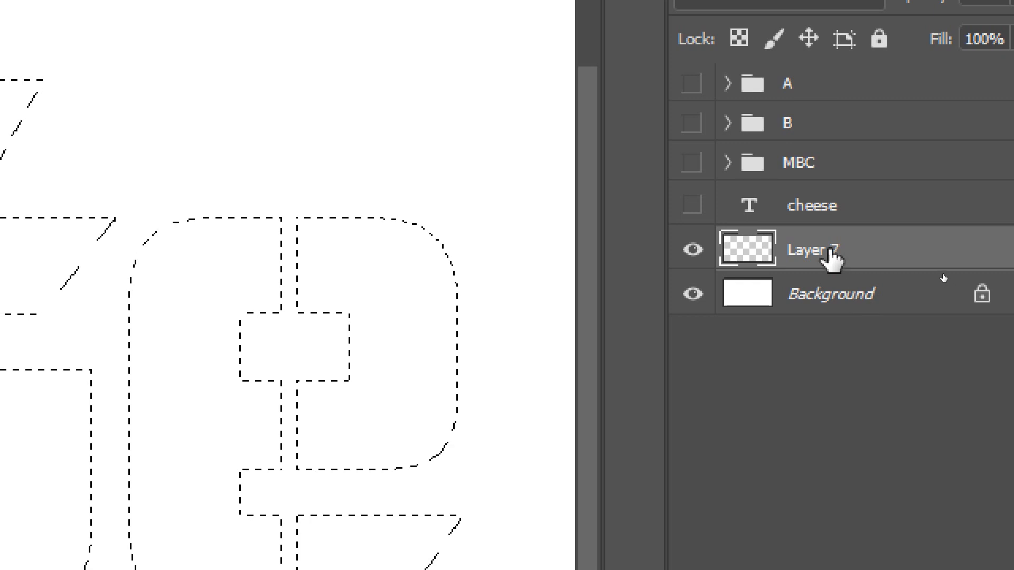
# Rename the new layer above the Background as ccccccc
pyautogui.doubleClick(826, 257)
pyautogui.write('ccccccc')
pyautogui.press('Return')
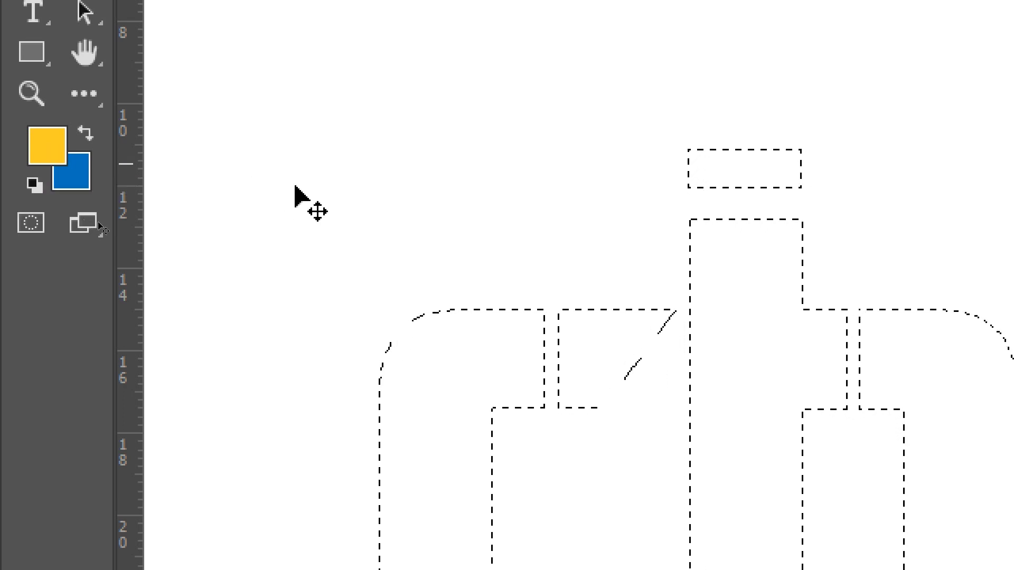
# Fill the lettering selection with the golden yellow foreground color, deselect, and shift the lettering slightly up and to the left
pyautogui.hotkey('alt', 'BackSpace')
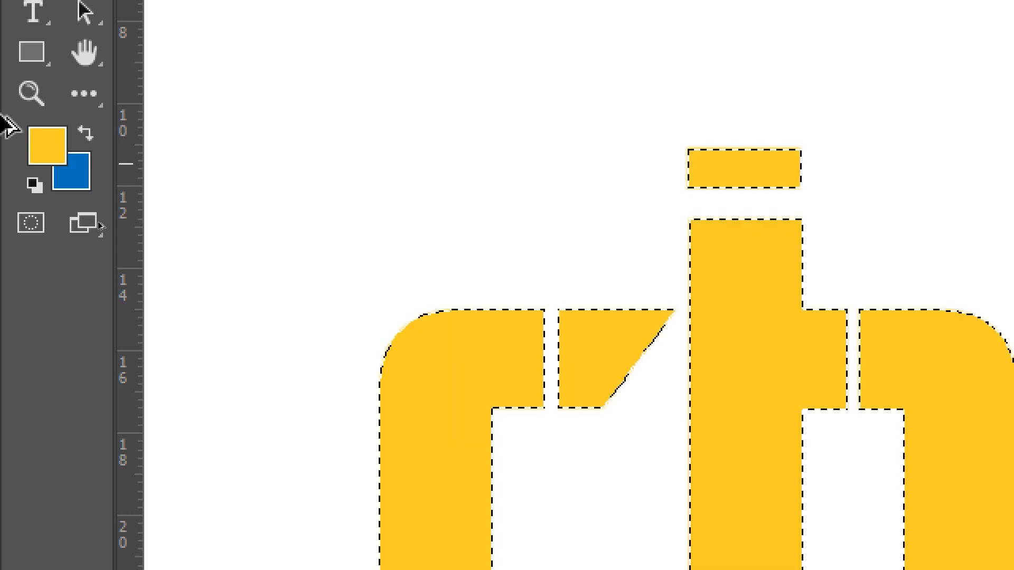
pyautogui.hotkey('ctrl', 'd')
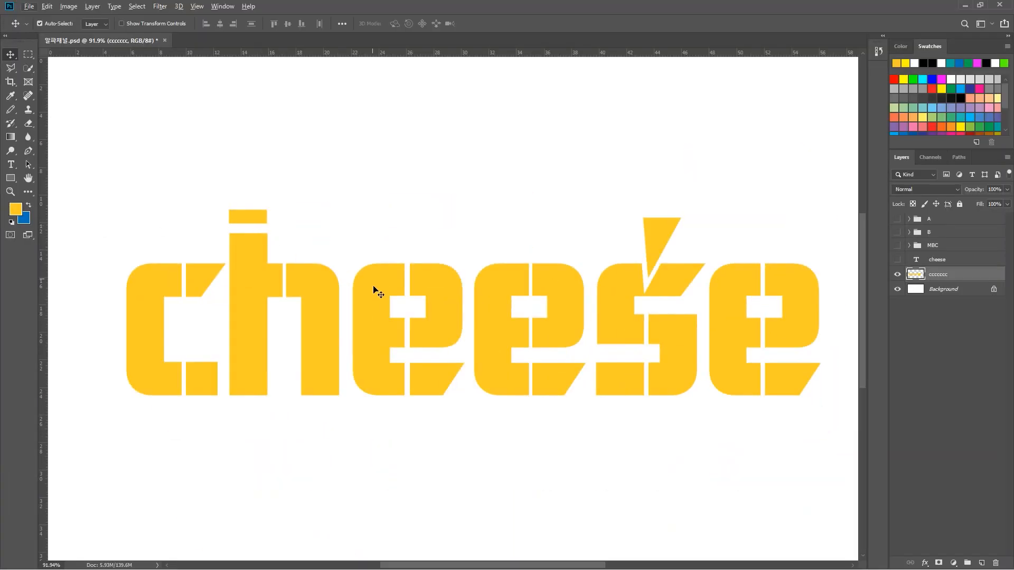
pyautogui.moveTo(373, 287); pyautogui.dragTo(356, 266)
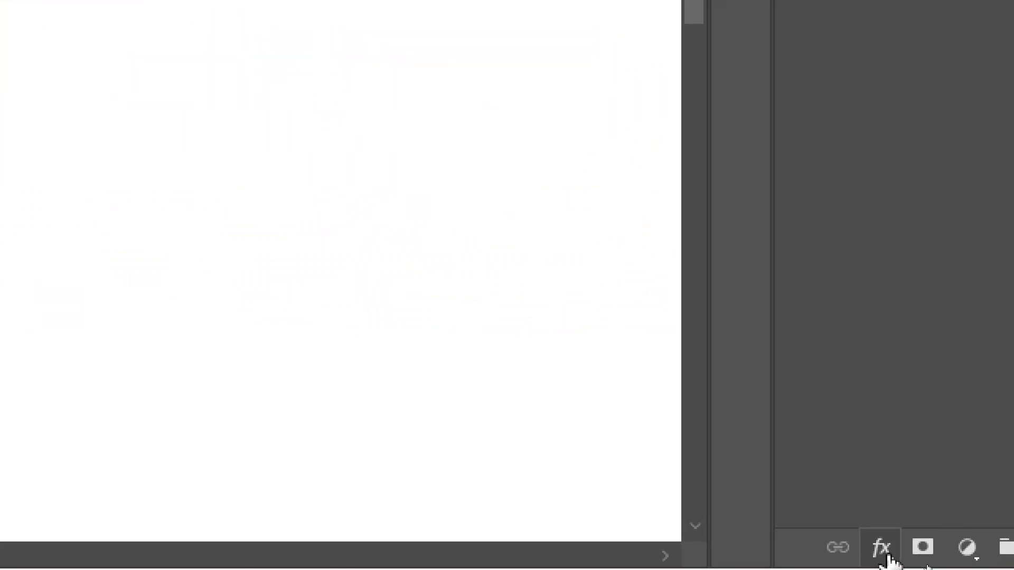
# Add a Drop Shadow effect to the lettering layer, reset it to its default settings, and offset the shadow slightly on the canvas
pyautogui.click(885, 552)
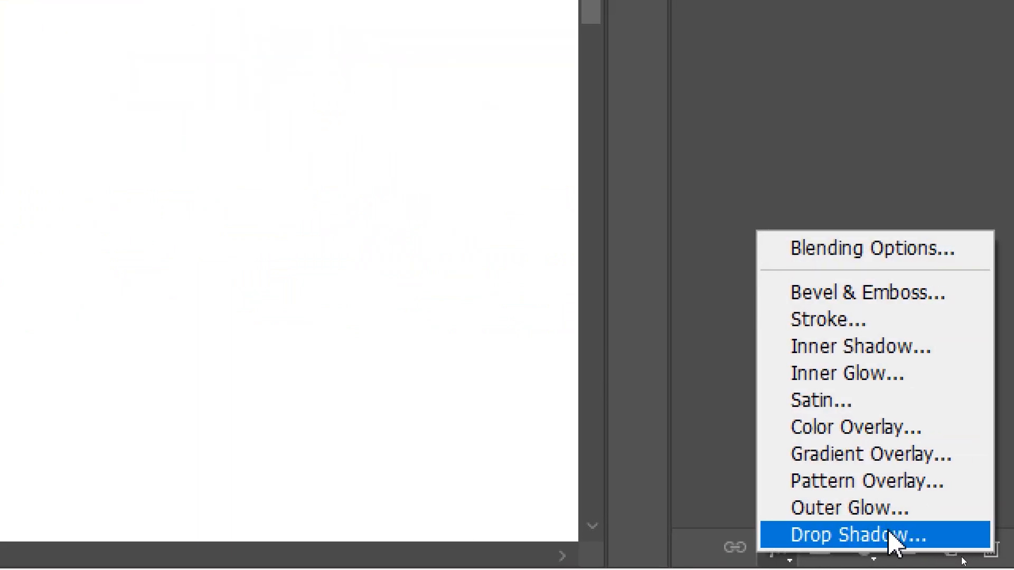
pyautogui.click(890, 534)
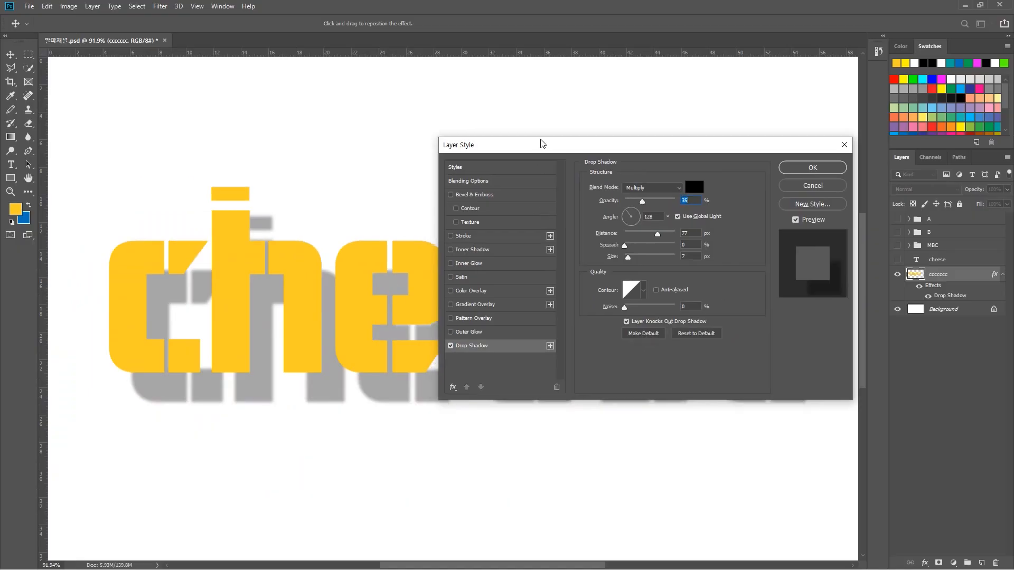
pyautogui.moveTo(539, 141); pyautogui.dragTo(679, 294)
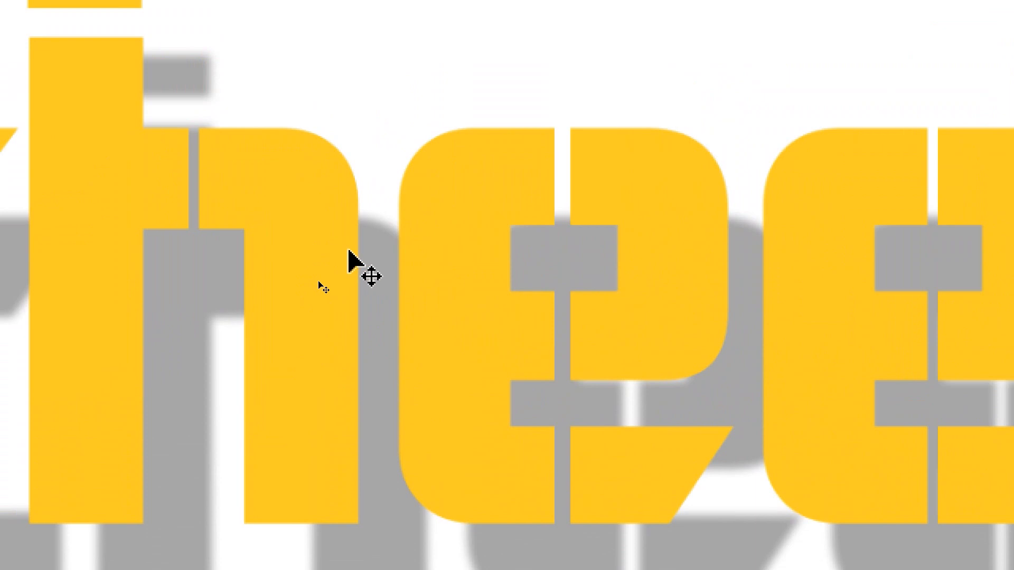
pyautogui.moveTo(361, 260); pyautogui.dragTo(304, 195)
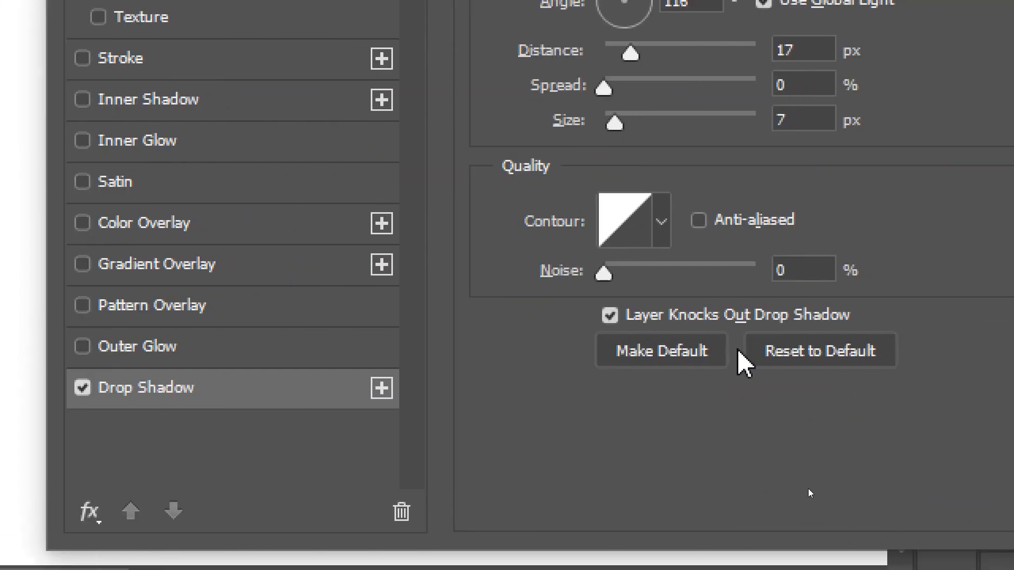
pyautogui.click(773, 351)
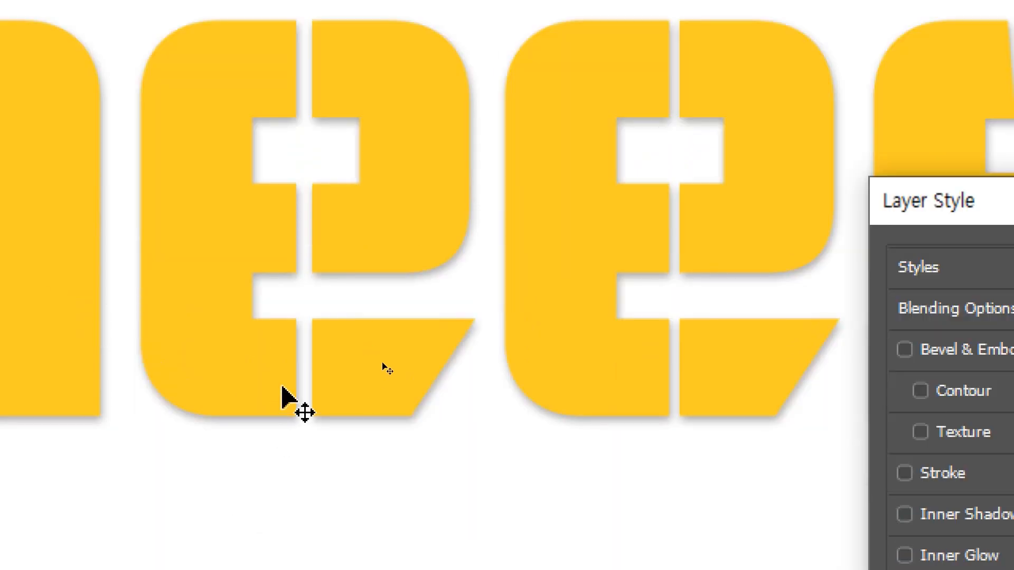
pyautogui.moveTo(282, 388); pyautogui.dragTo(289, 402)
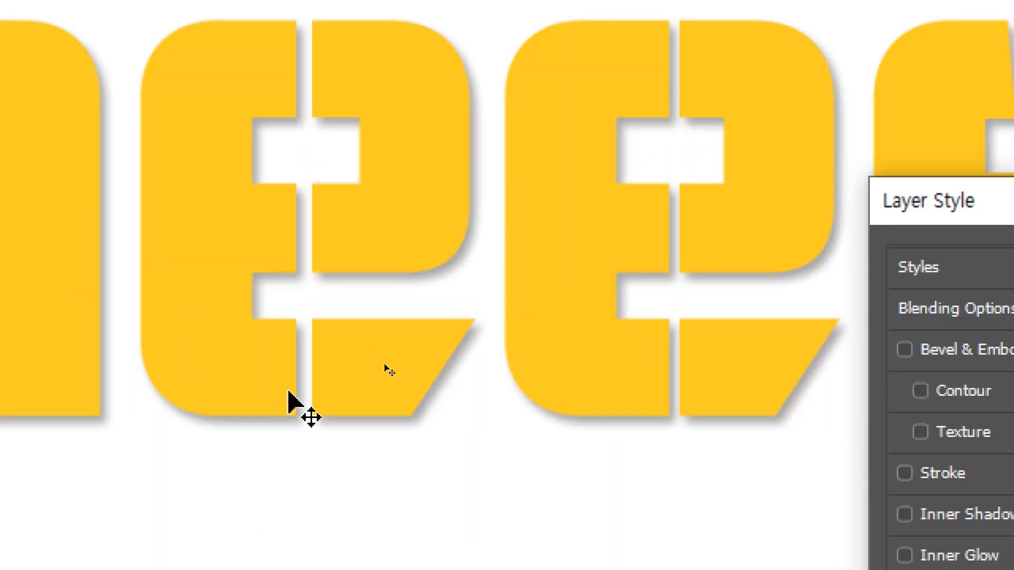
pyautogui.moveTo(905, 208); pyautogui.dragTo(653, 0)
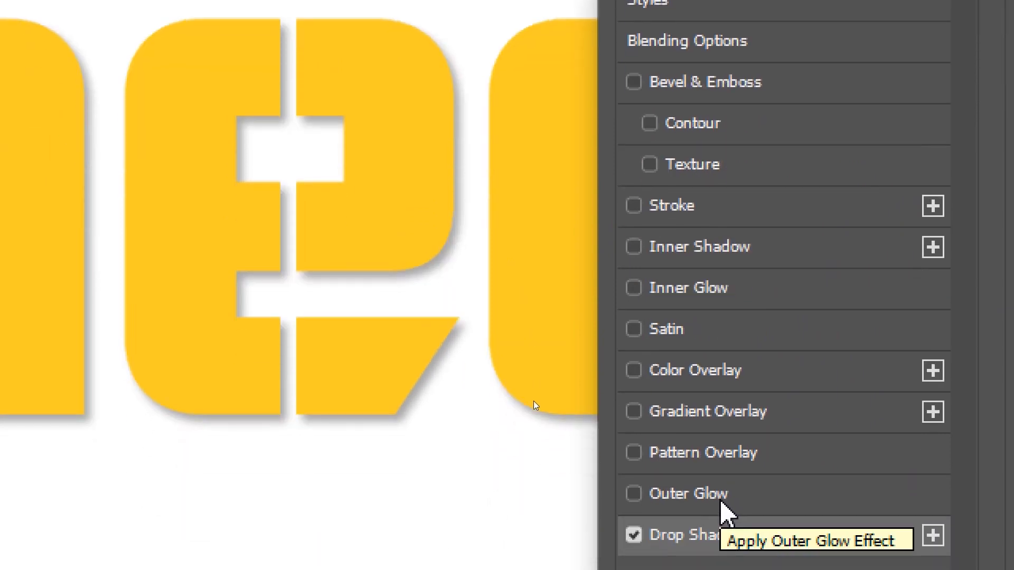
# Enable Bevel & Emboss on the lettering and reset it to its default settings
pyautogui.click(668, 87)
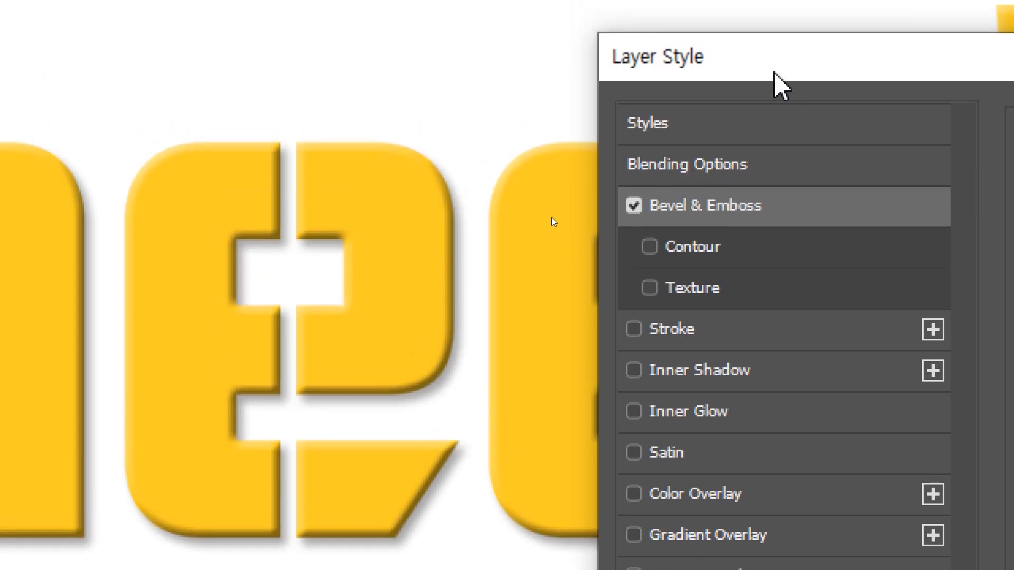
pyautogui.moveTo(775, 73); pyautogui.dragTo(657, 86)
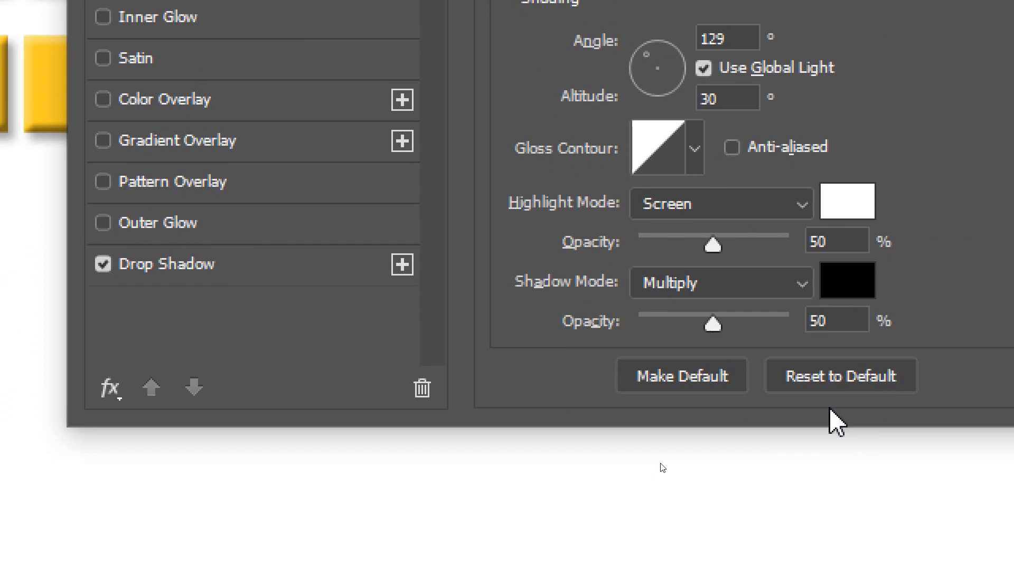
pyautogui.click(818, 381)
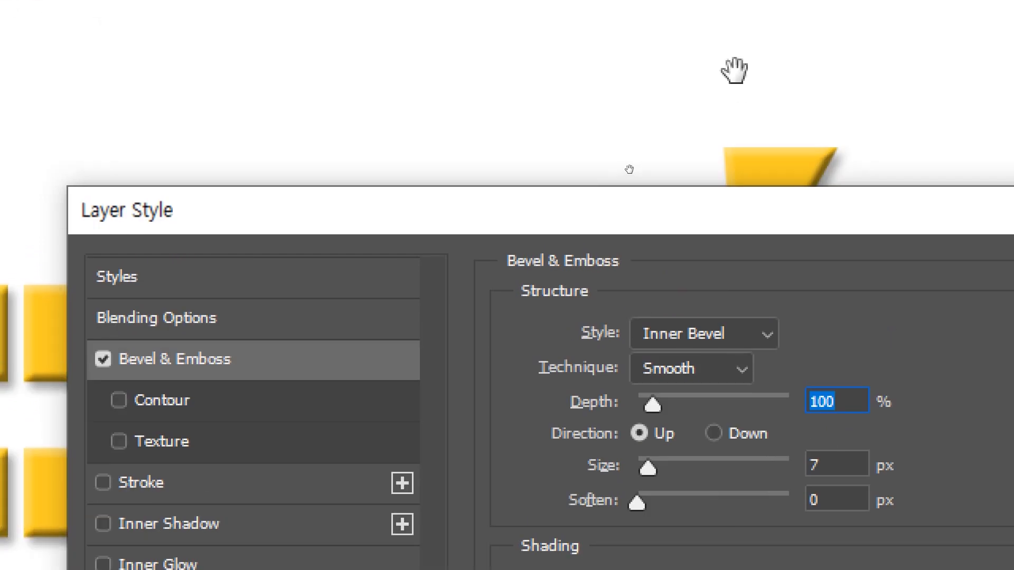
pyautogui.moveTo(618, 227); pyautogui.dragTo(607, 408)
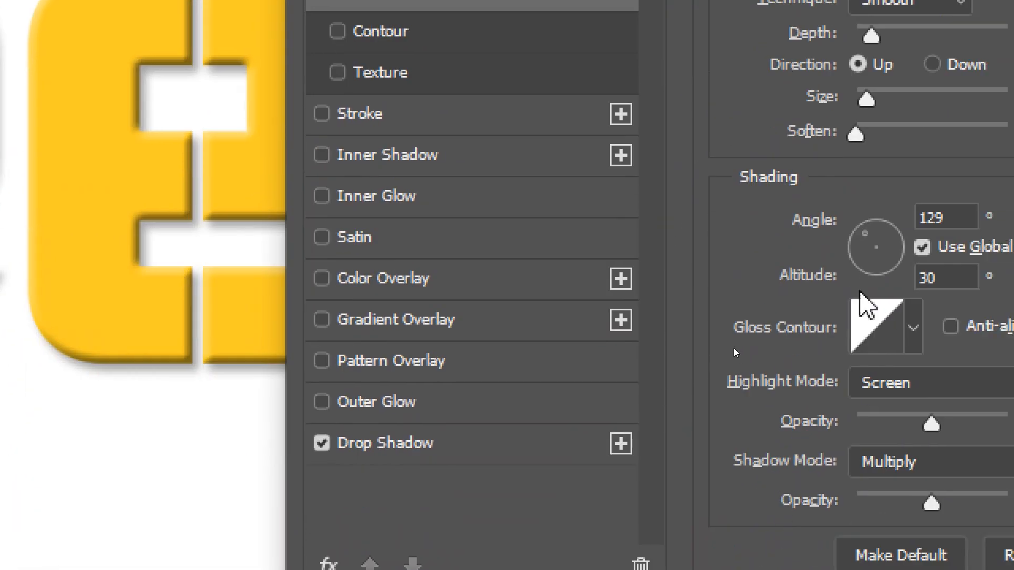
# Return to the Drop Shadow settings and try the shadow in several directions and distances around the lettering
pyautogui.click(380, 443)
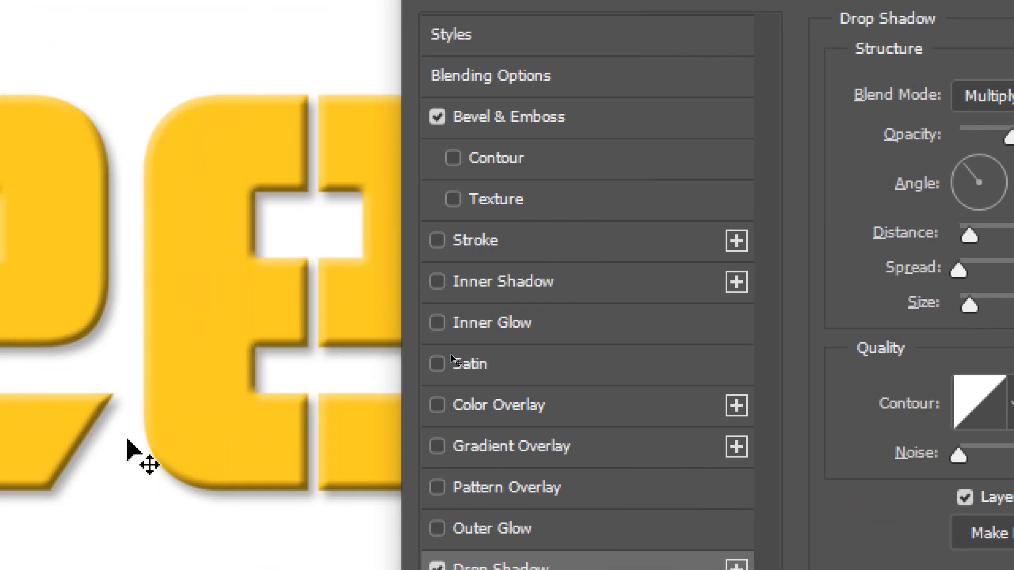
pyautogui.moveTo(193, 416); pyautogui.dragTo(256, 410)
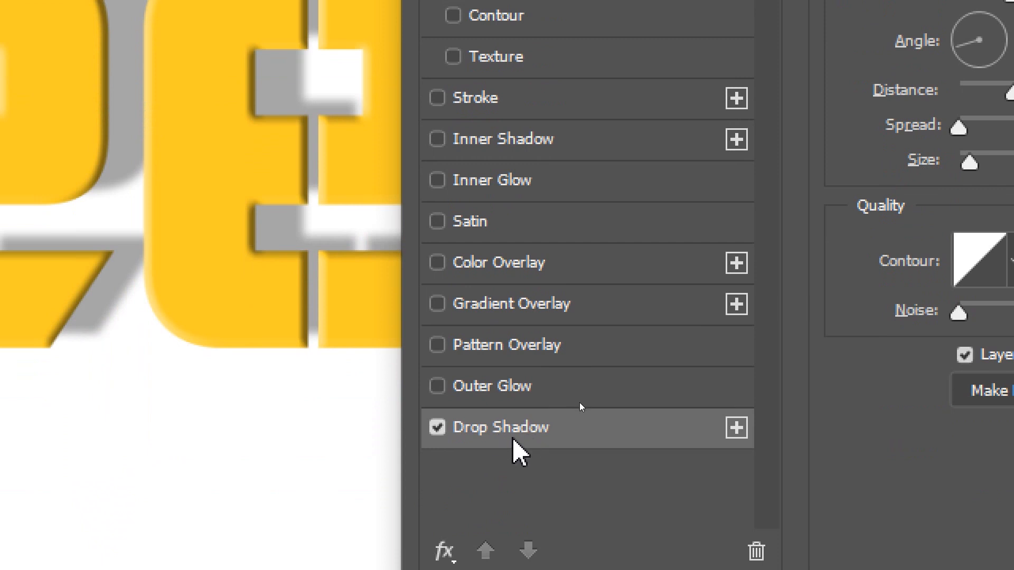
pyautogui.moveTo(260, 356); pyautogui.dragTo(208, 385)
pyautogui.moveTo(281, 258); pyautogui.dragTo(290, 283)
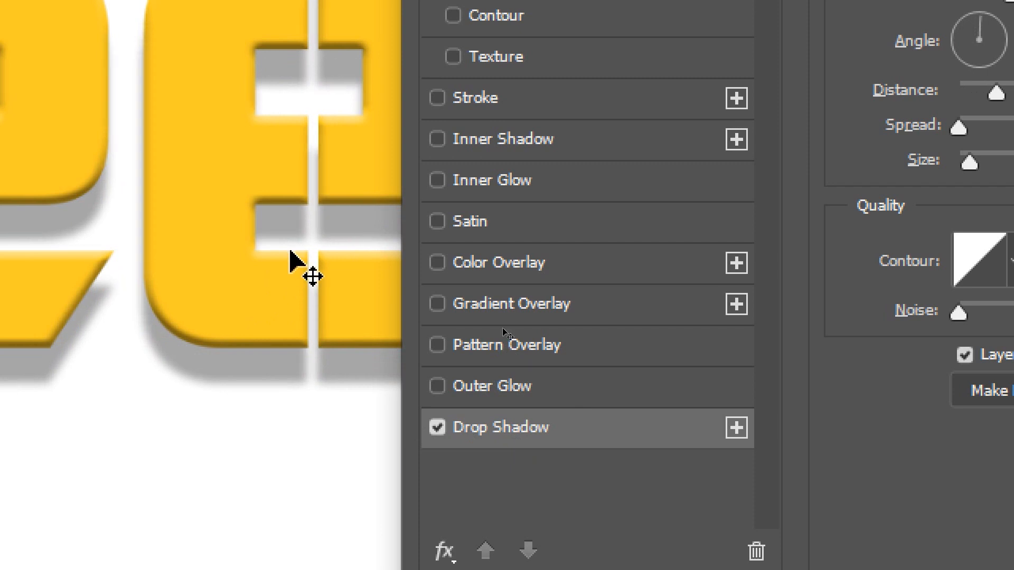
pyautogui.moveTo(222, 281); pyautogui.dragTo(103, 543)
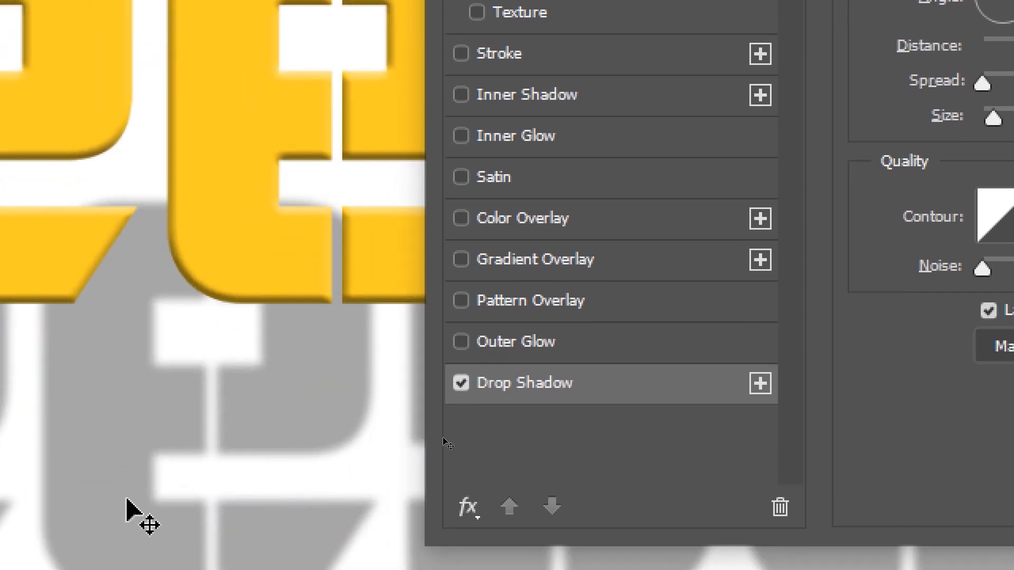
pyautogui.moveTo(126, 499); pyautogui.dragTo(376, 276)
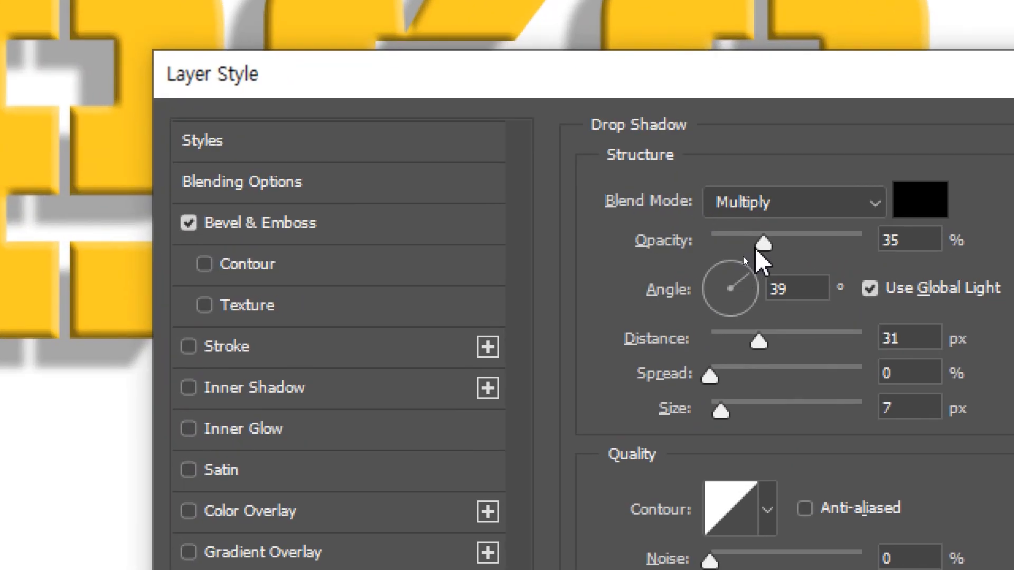
# Offset the drop shadow to a 53° angle and 15 px distance, try 26% and 100% opacity, and set the opacity to 34%
pyautogui.moveTo(745, 255); pyautogui.dragTo(738, 256)
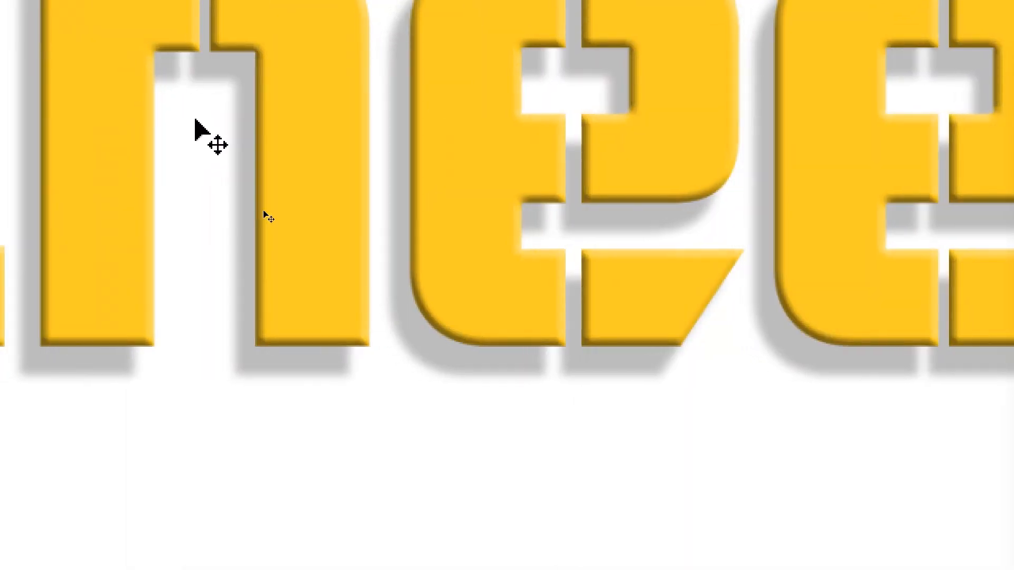
pyautogui.moveTo(195, 120); pyautogui.dragTo(197, 113)
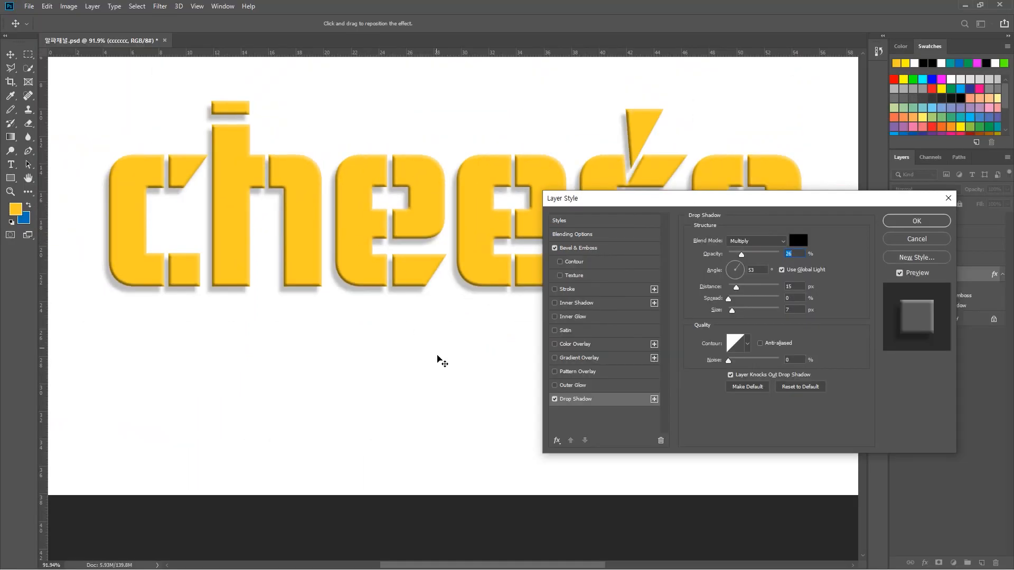
pyautogui.moveTo(747, 256); pyautogui.dragTo(802, 254)
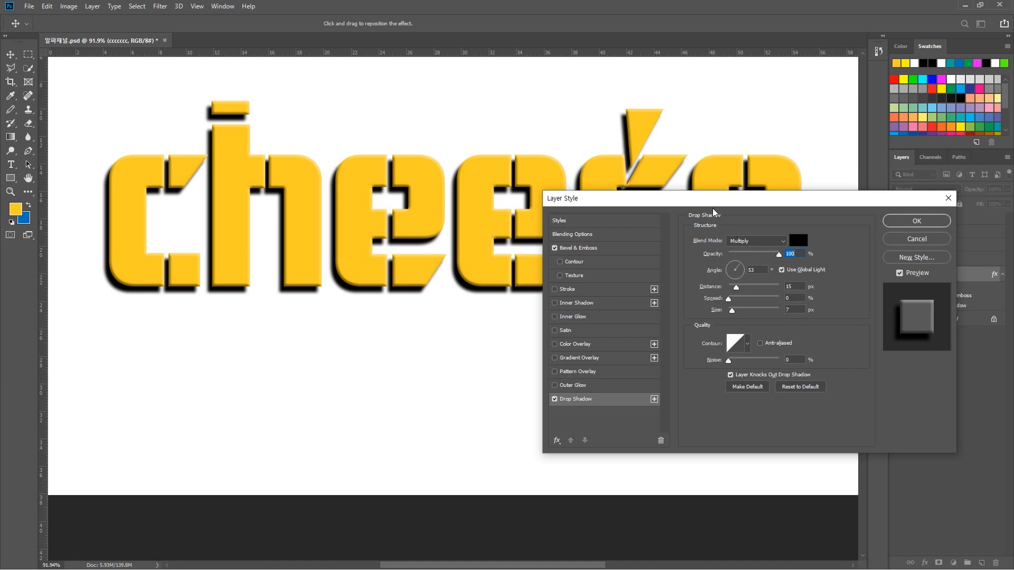
pyautogui.moveTo(705, 203); pyautogui.dragTo(645, 260)
pyautogui.moveTo(713, 311); pyautogui.dragTo(688, 313)
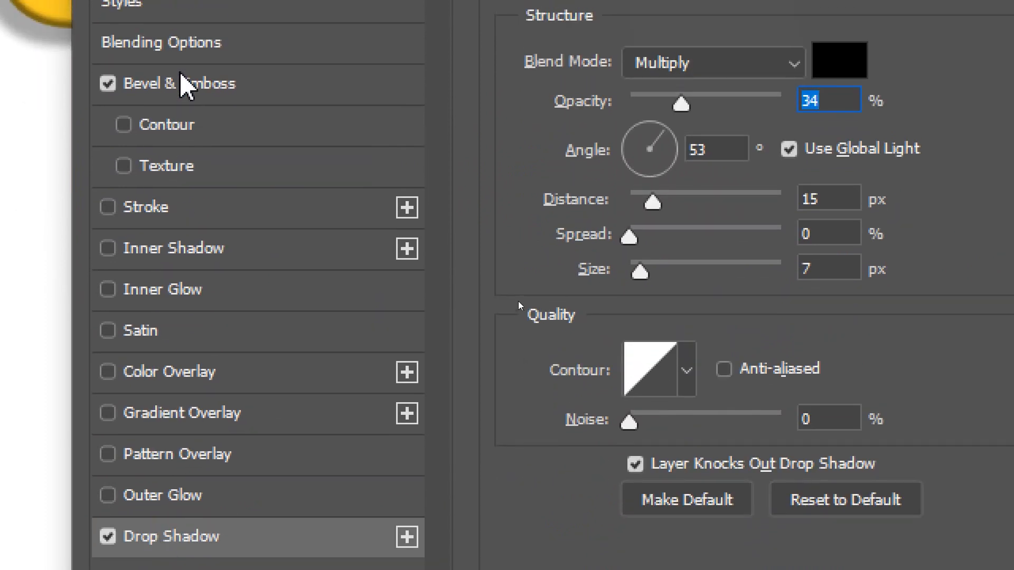
# In Bevel & Emboss, replace the black shadow color with orange at hue 25°, compare it with black, and pick the fully saturated orange
pyautogui.click(180, 87)
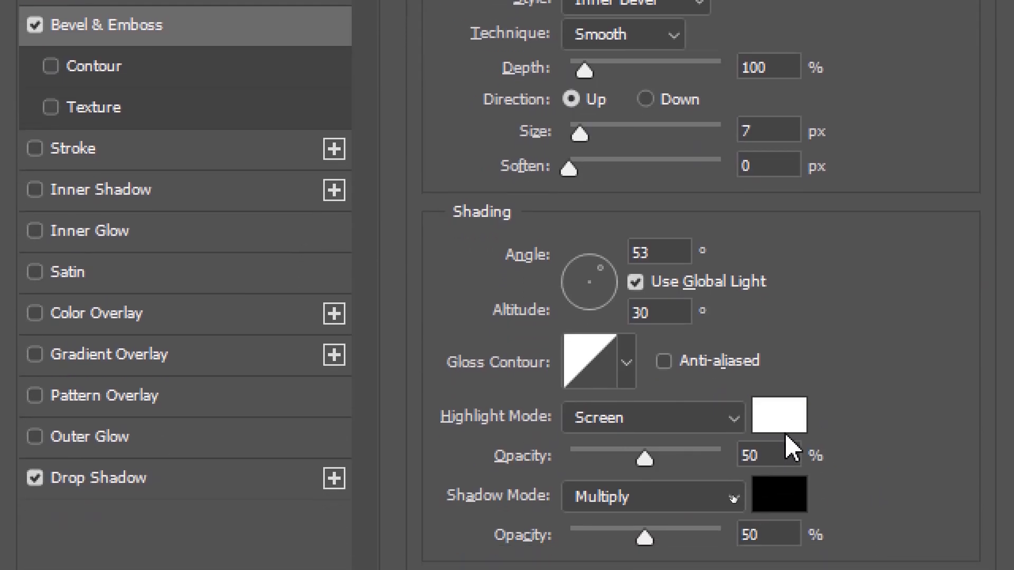
pyautogui.click(782, 495)
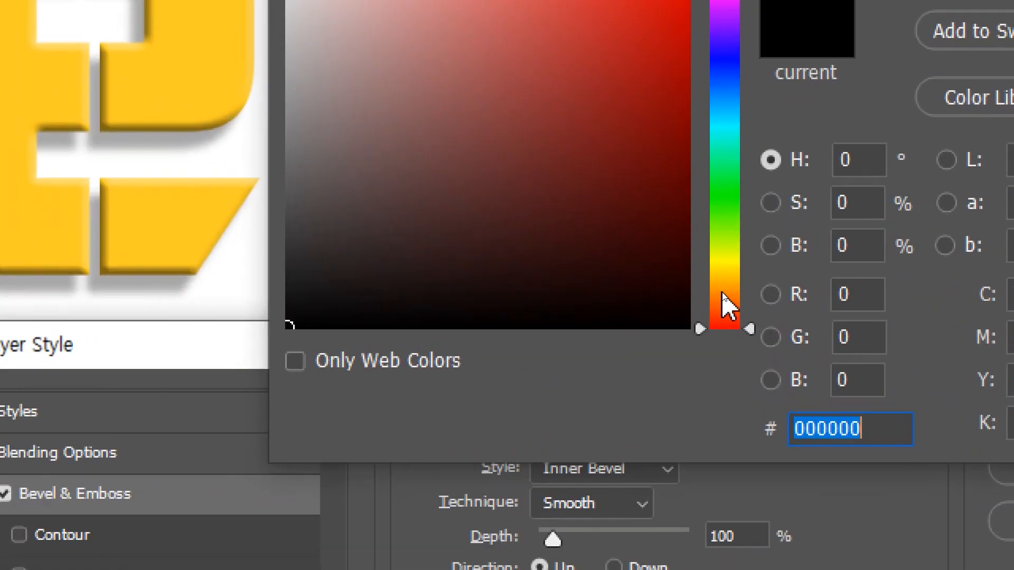
pyautogui.click(723, 293)
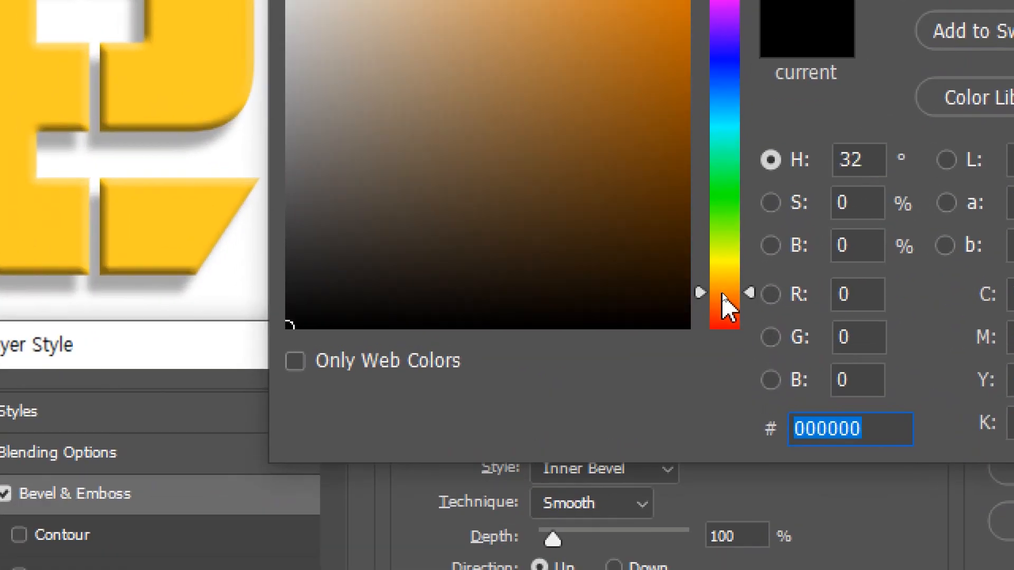
pyautogui.moveTo(728, 295); pyautogui.dragTo(728, 301)
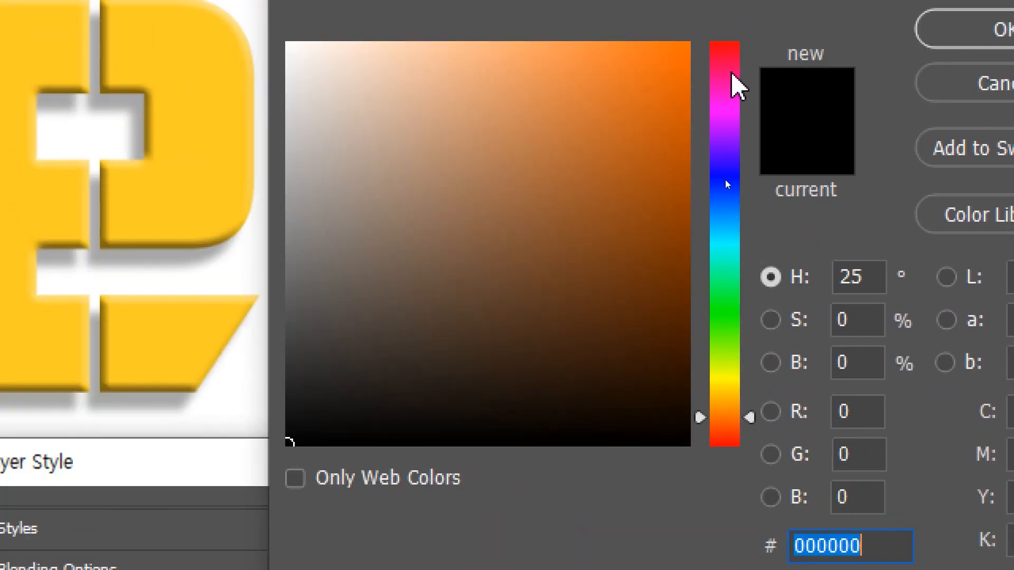
pyautogui.click(674, 53)
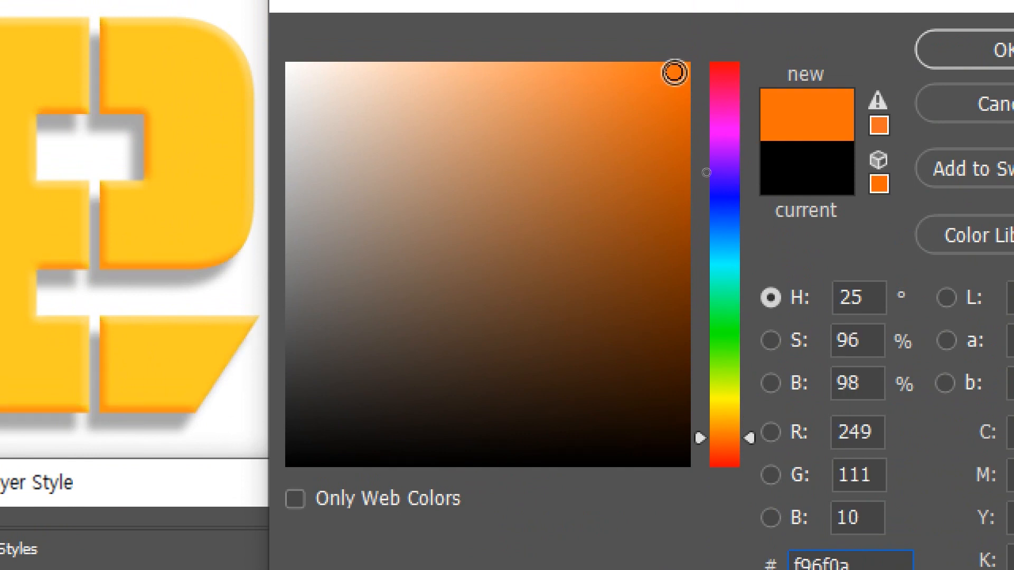
pyautogui.moveTo(674, 73); pyautogui.dragTo(680, 80)
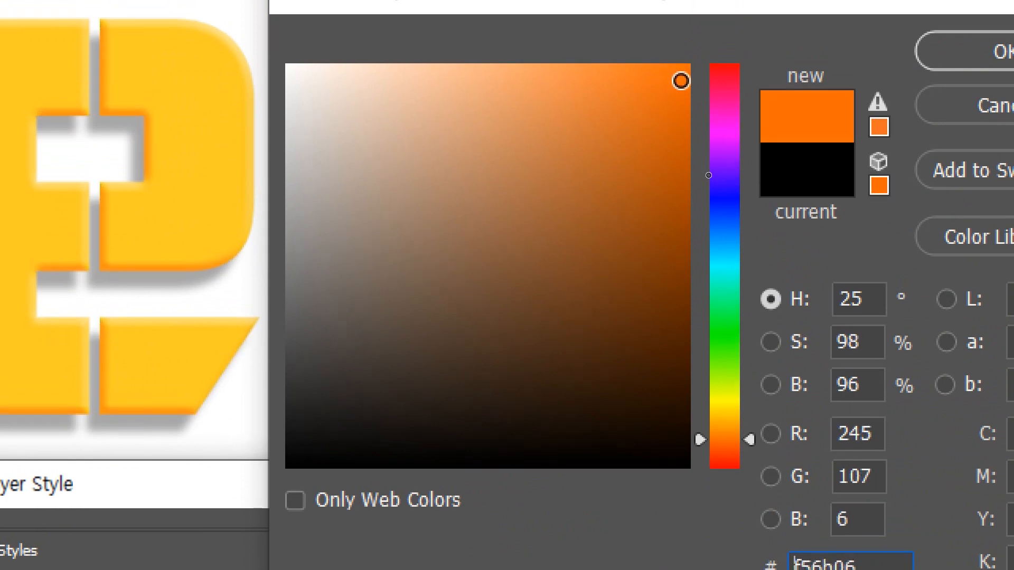
pyautogui.moveTo(365, 432); pyautogui.dragTo(243, 478)
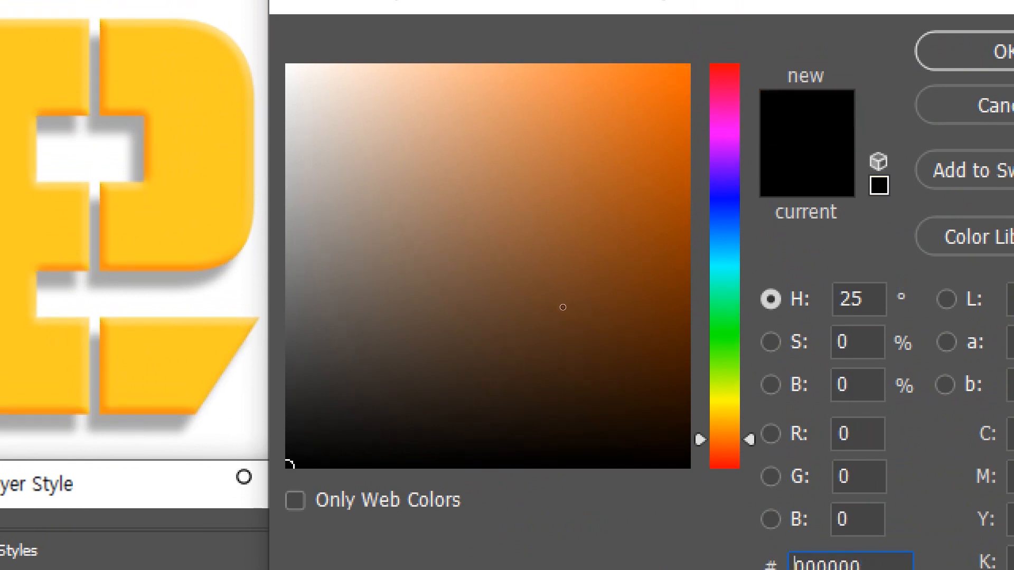
pyautogui.moveTo(658, 74); pyautogui.dragTo(699, 64)
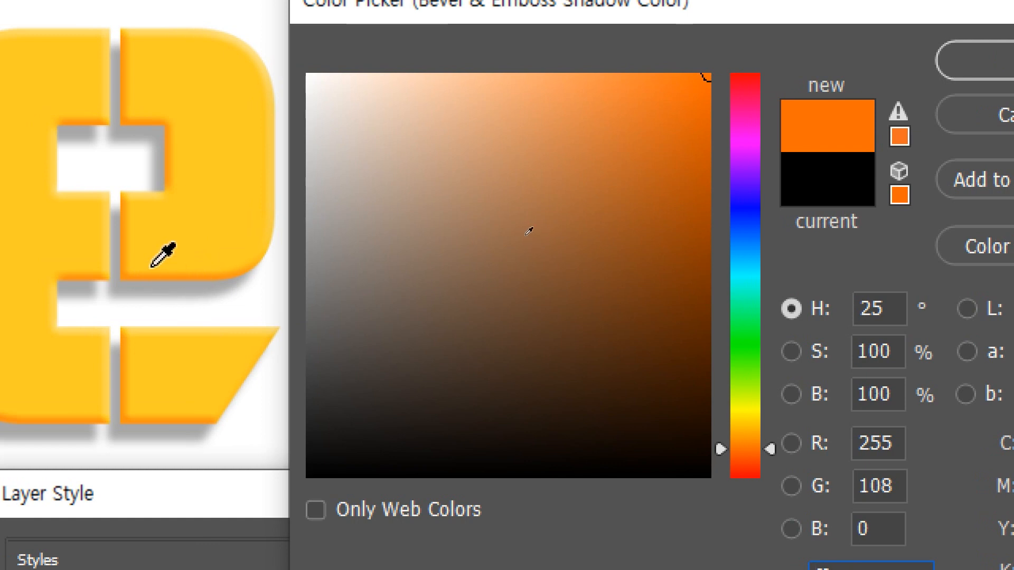
# Sample the lettering's yellow as the bevel shadow color and shift it to a darker orange with a 35° hue
pyautogui.click(224, 211)
pyautogui.moveTo(702, 108); pyautogui.dragTo(703, 142)
pyautogui.moveTo(754, 436); pyautogui.dragTo(754, 439)
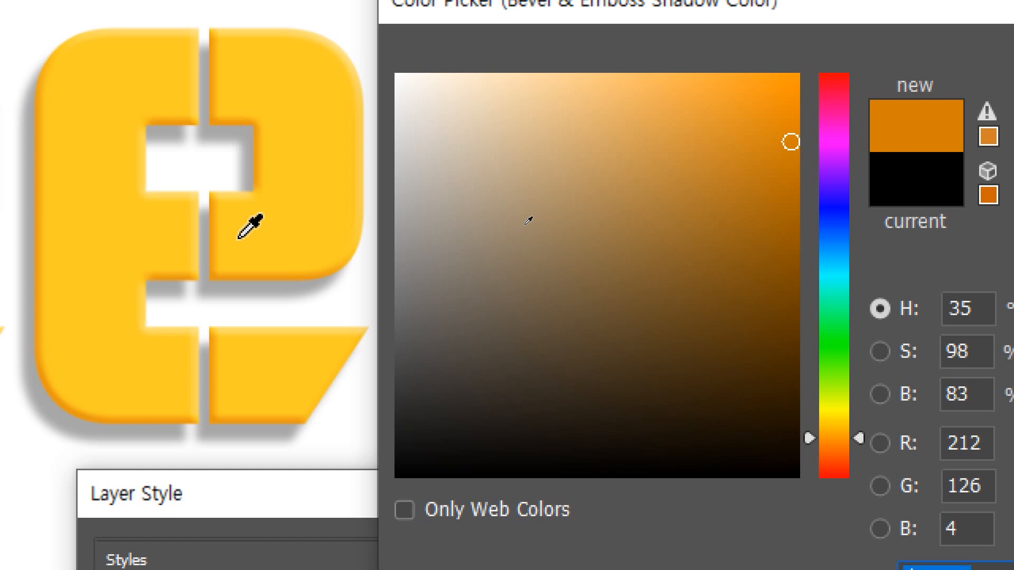
pyautogui.click(798, 136)
pyautogui.click(801, 137)
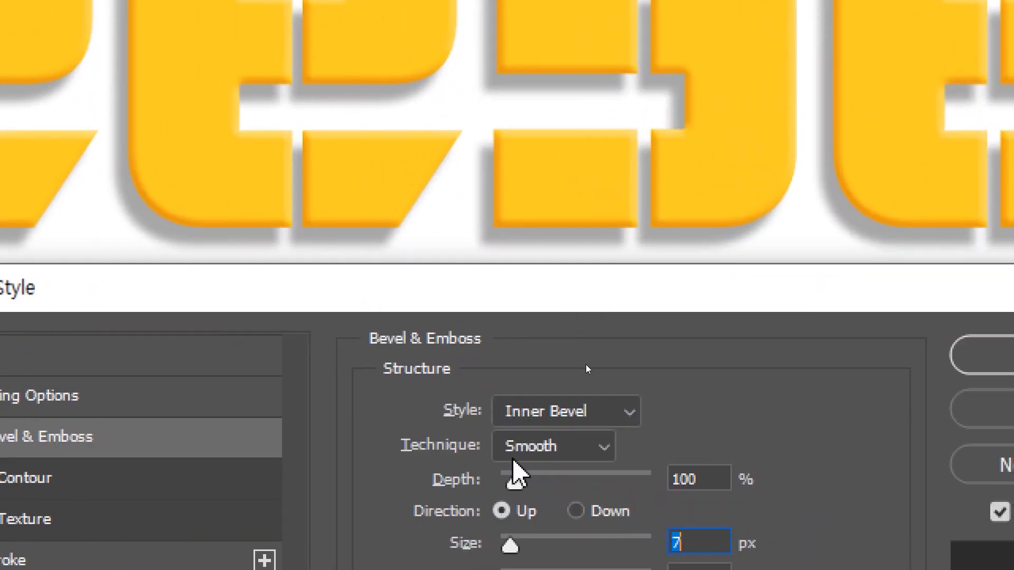
# Try a bevel depth of 594%, reduce it to 136%, and set the bevel size to 13 px and soften to 2 px
pyautogui.moveTo(517, 482); pyautogui.dragTo(589, 465)
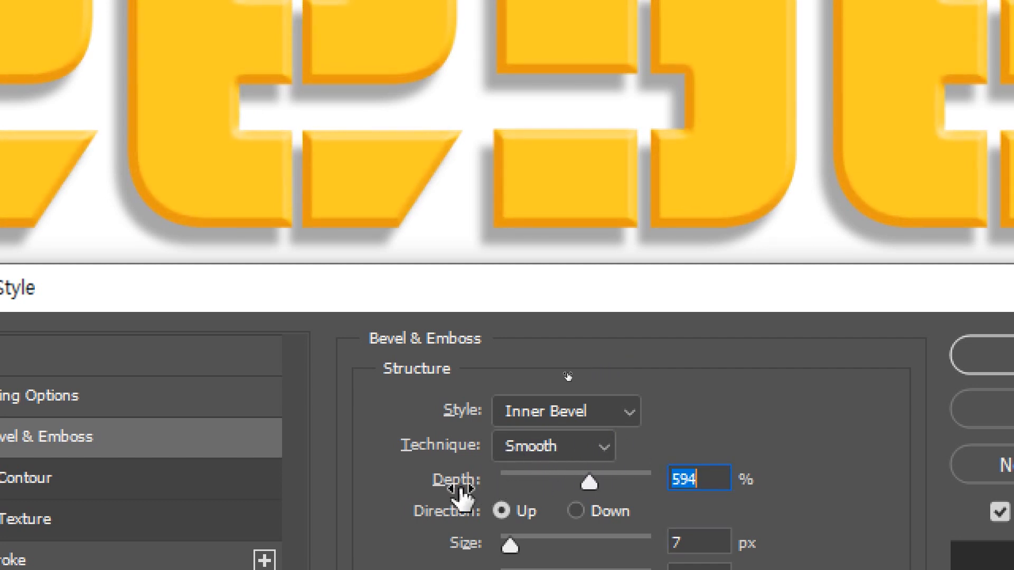
pyautogui.moveTo(589, 481); pyautogui.dragTo(522, 482)
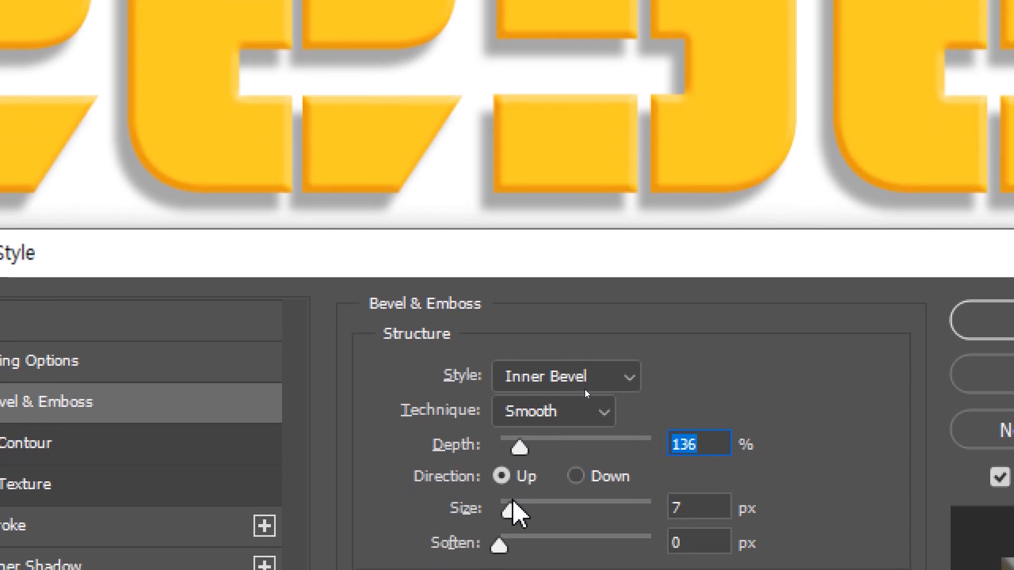
pyautogui.moveTo(511, 508)
pyautogui.mouseDown()
pyautogui.moveTo(523, 510)
pyautogui.moveTo(507, 507)
pyautogui.moveTo(510, 496)
pyautogui.moveTo(557, 494)
pyautogui.moveTo(481, 498)
pyautogui.moveTo(522, 499)
pyautogui.mouseUp()
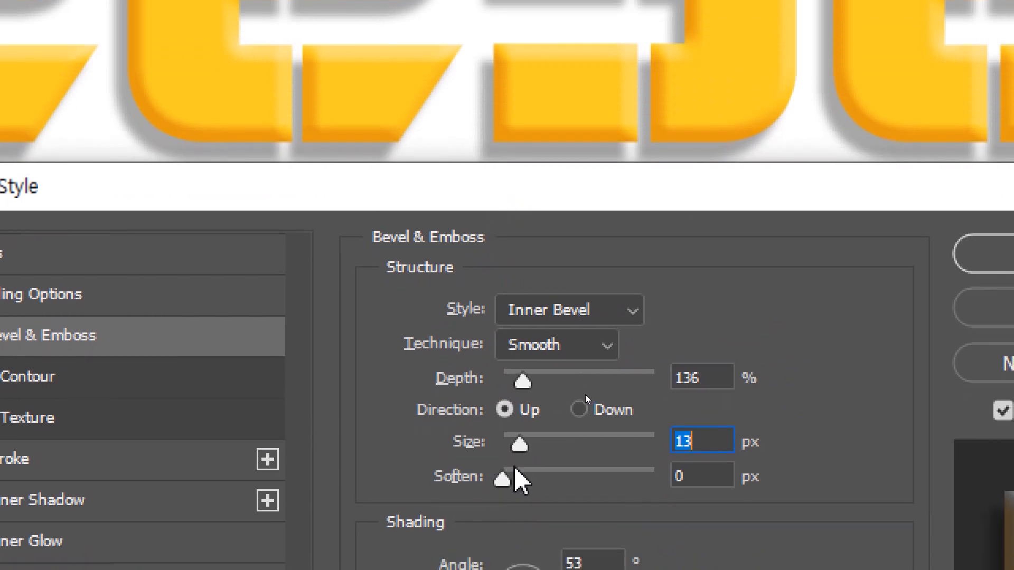
pyautogui.moveTo(504, 477); pyautogui.dragTo(521, 443)
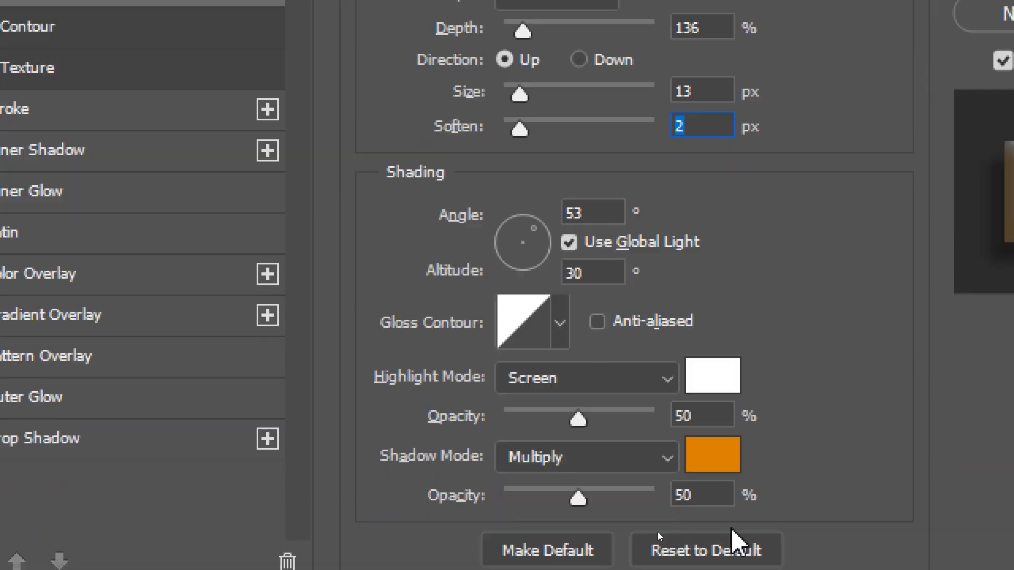
# Reset Bevel & Emboss to its defaults, set its shadow color to orange fc8525 based on the lettering's yellow, and apply the layer style
pyautogui.click(706, 480)
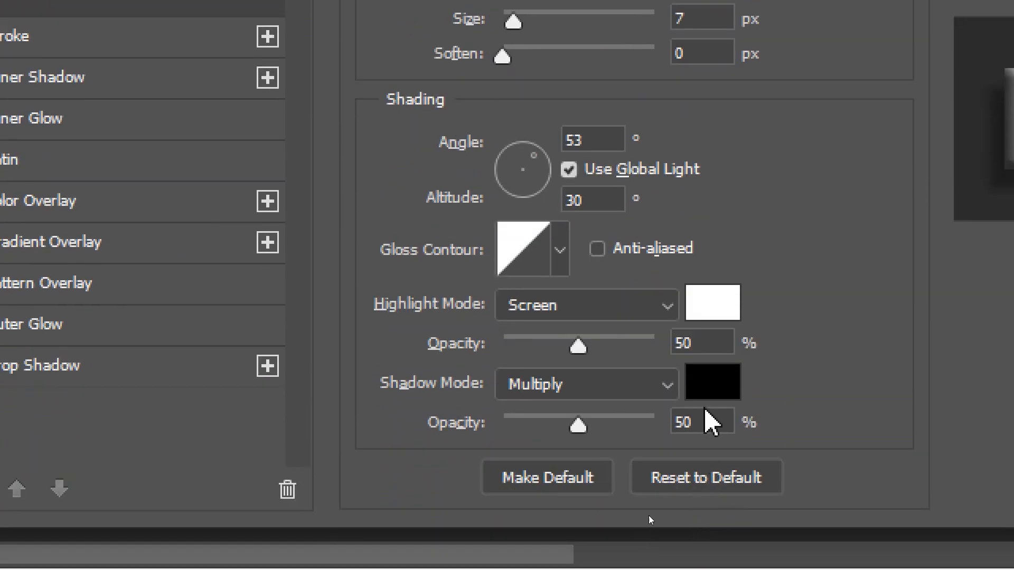
pyautogui.click(708, 386)
pyautogui.click(547, 195)
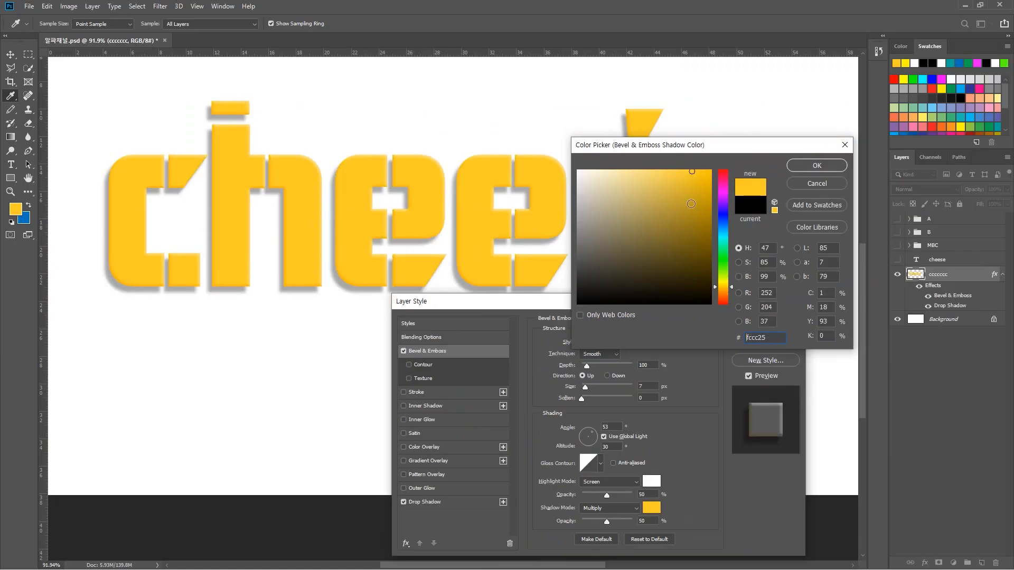
pyautogui.moveTo(724, 288); pyautogui.dragTo(724, 294)
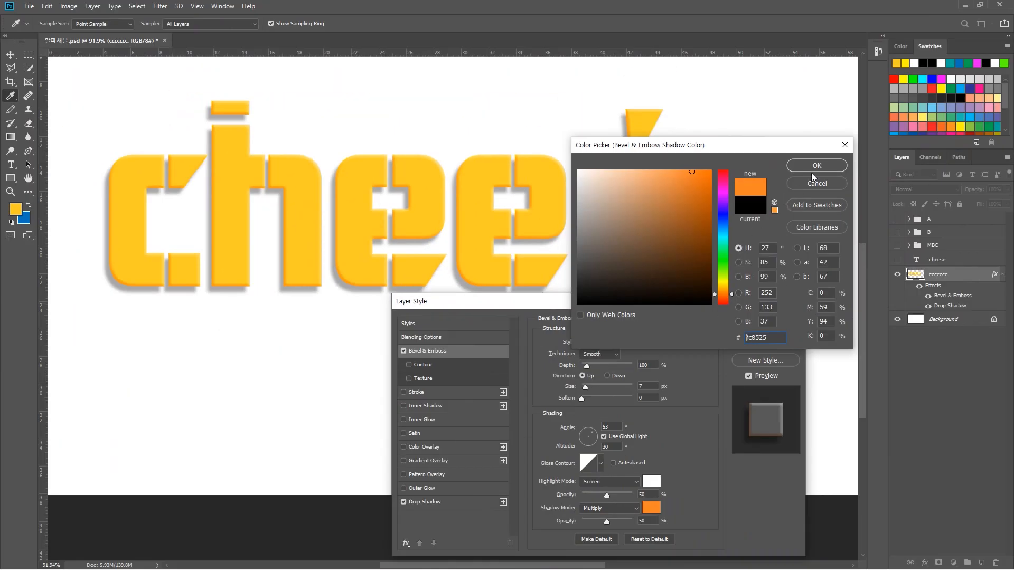
pyautogui.click(812, 168)
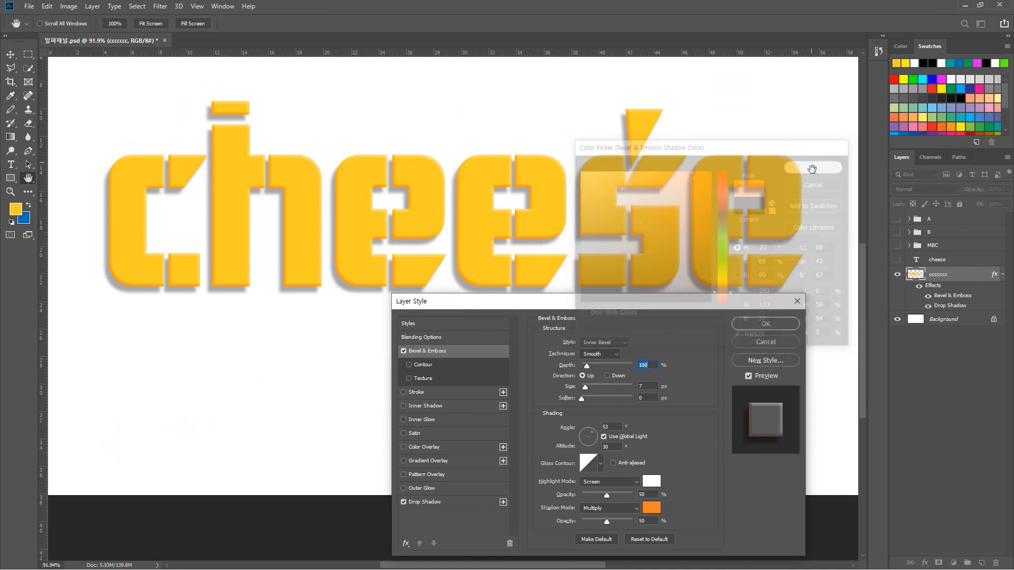
pyautogui.click(766, 324)
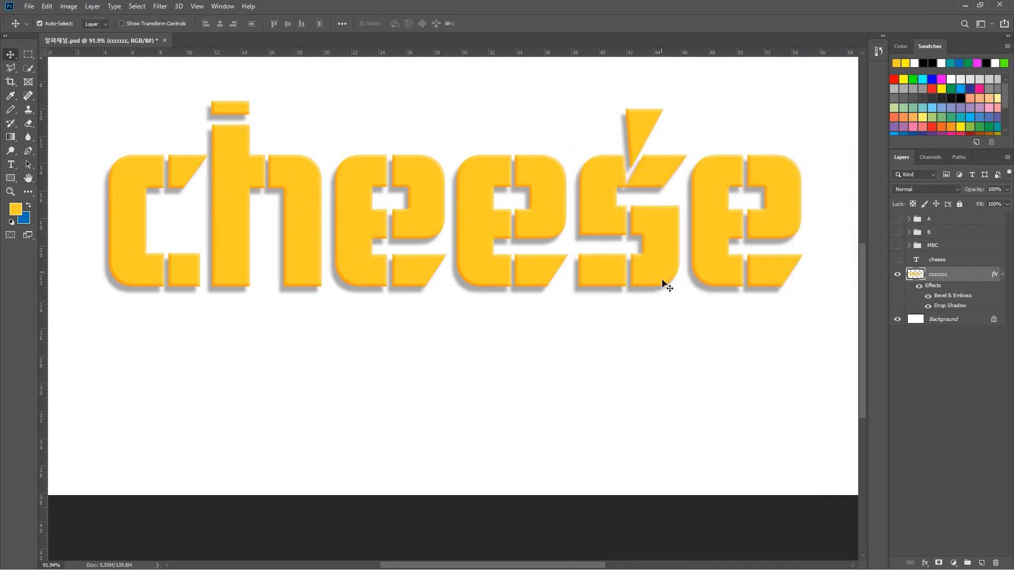
# Move the styled cheese lettering slightly down and to the right on the canvas, and save the document
pyautogui.moveTo(651, 276); pyautogui.dragTo(662, 297)
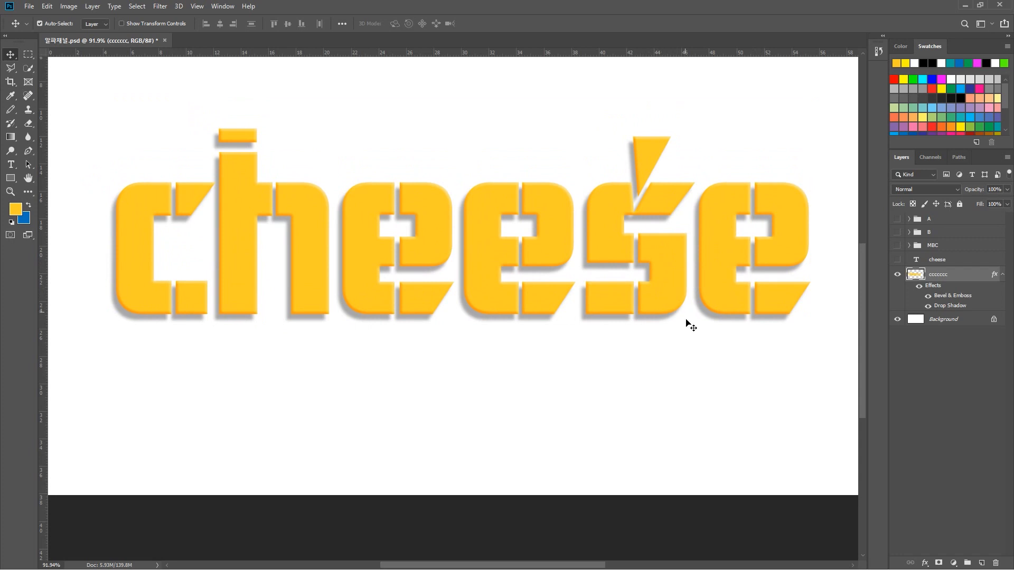
pyautogui.hotkey('ctrl', 's')
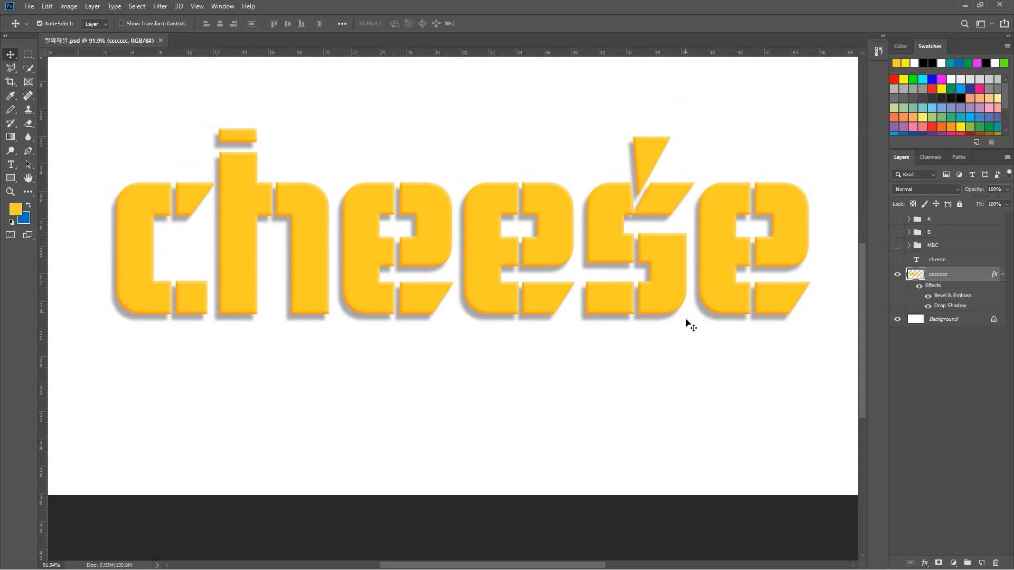